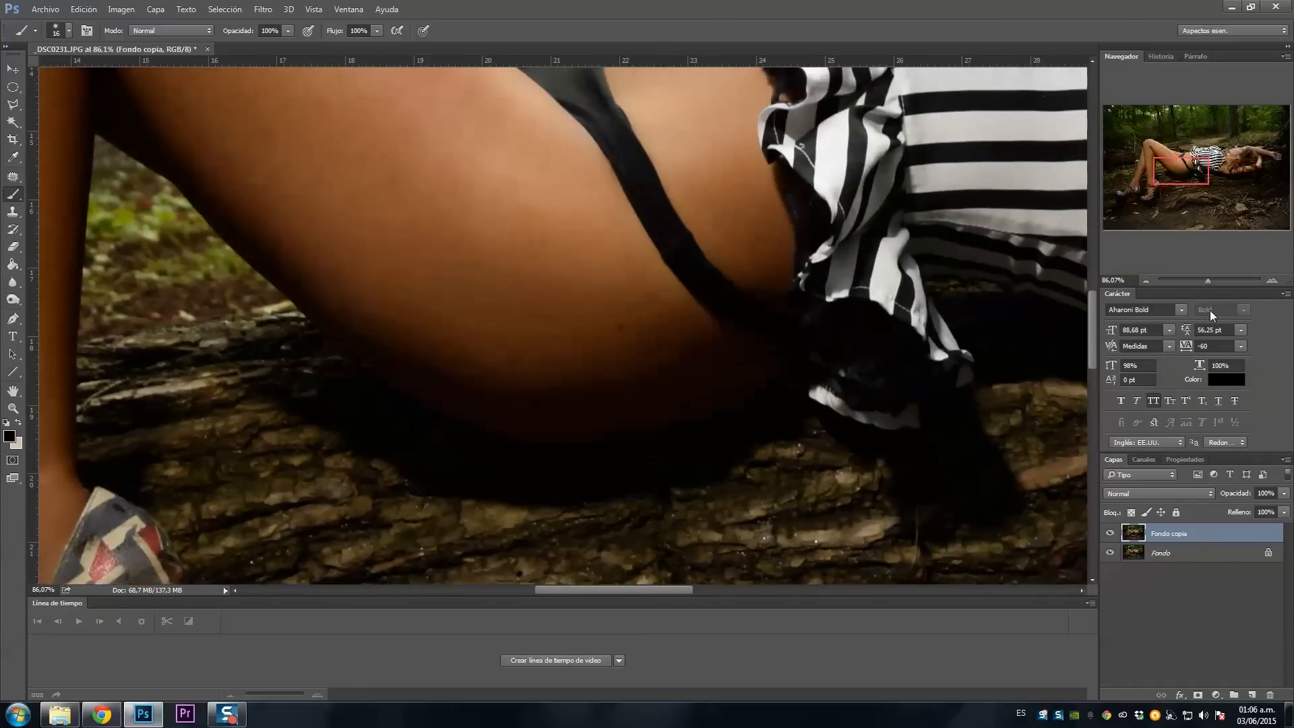
# Step: Open the Liquify filter and slim the woman's nose using the Pucker tool with a brush size of 233
pyautogui.moveTo(1208, 281); pyautogui.dragTo(1199, 282)
pyautogui.hotkey('ctrl', 'shift', 'x')
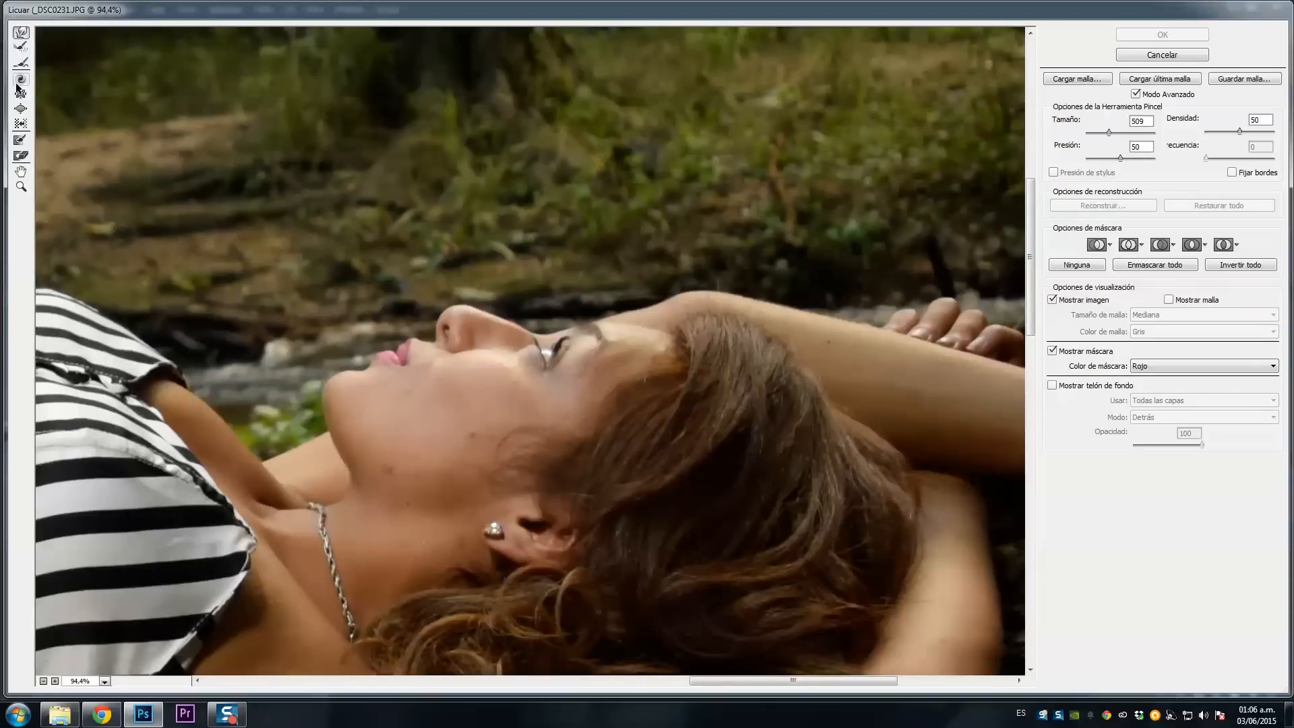
pyautogui.moveTo(612, 318)
pyautogui.mouseDown()
pyautogui.moveTo(416, 369)
pyautogui.moveTo(241, 448)
pyautogui.mouseUp()
pyautogui.click(470, 325)
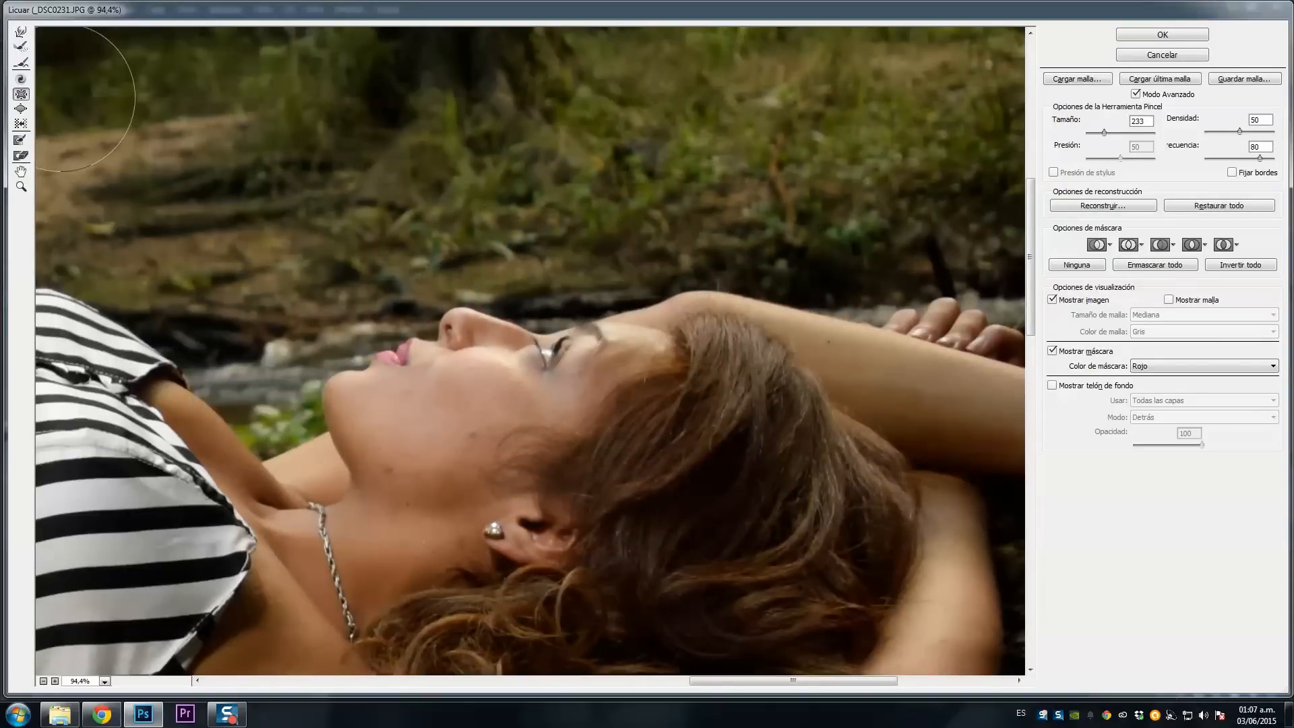
# Step: Refine the nose profile using the Forward Warp tool with brush sizes 214 and 180
pyautogui.click(21, 34)
pyautogui.moveTo(531, 221); pyautogui.dragTo(397, 259)
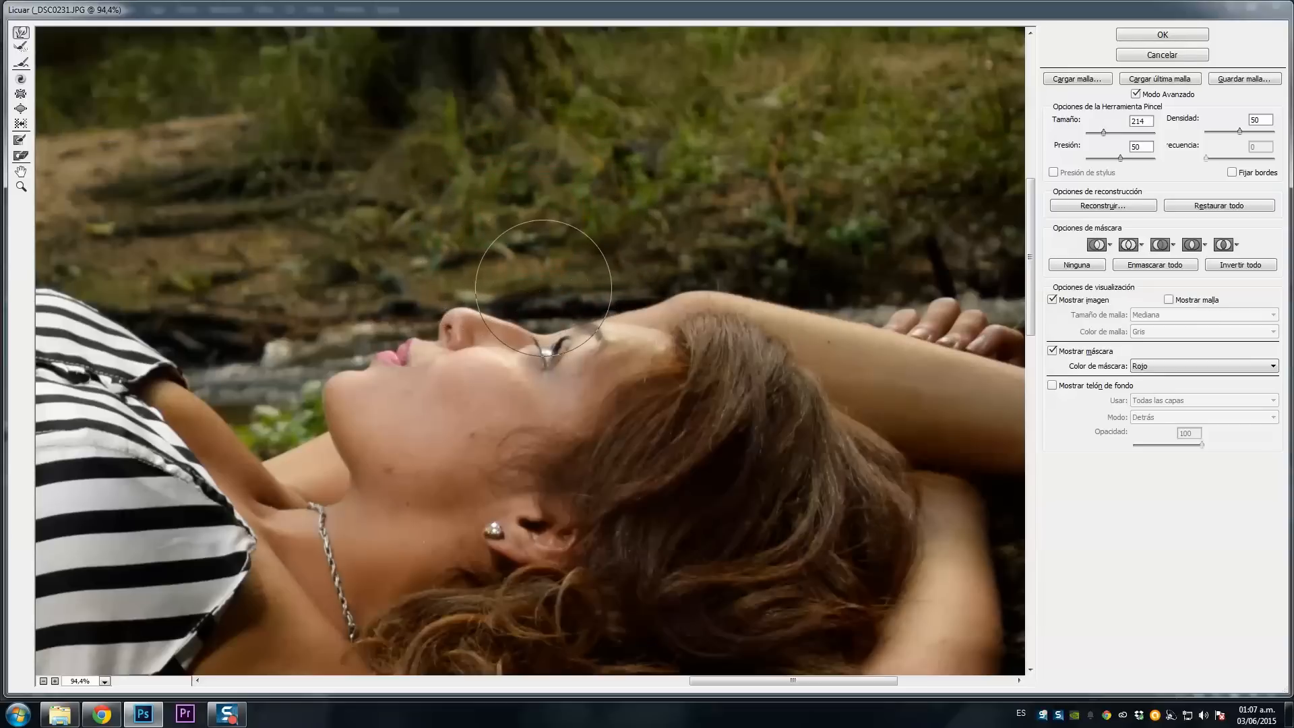
pyautogui.moveTo(538, 282); pyautogui.dragTo(515, 283)
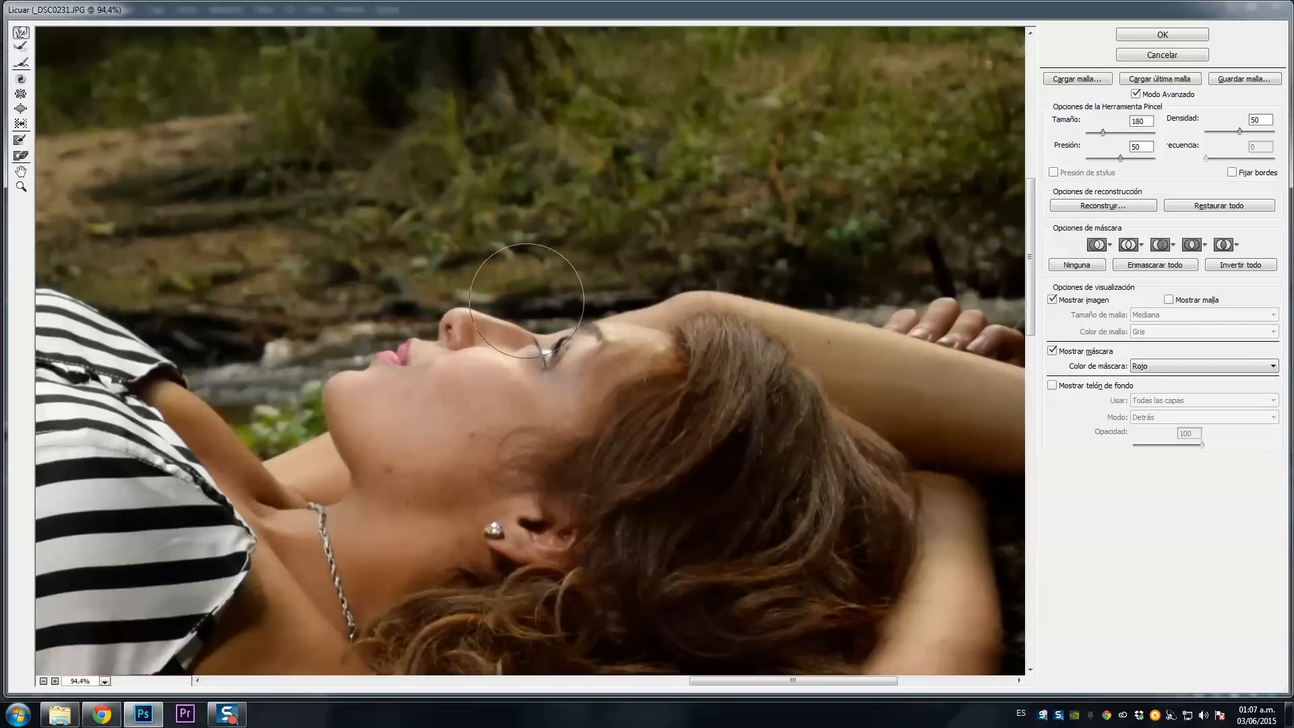
# Step: Reshape the hip and leg contours with the Forward Warp tool at brush size 353 and apply Liquify
pyautogui.scroll(-5, 519, 308)
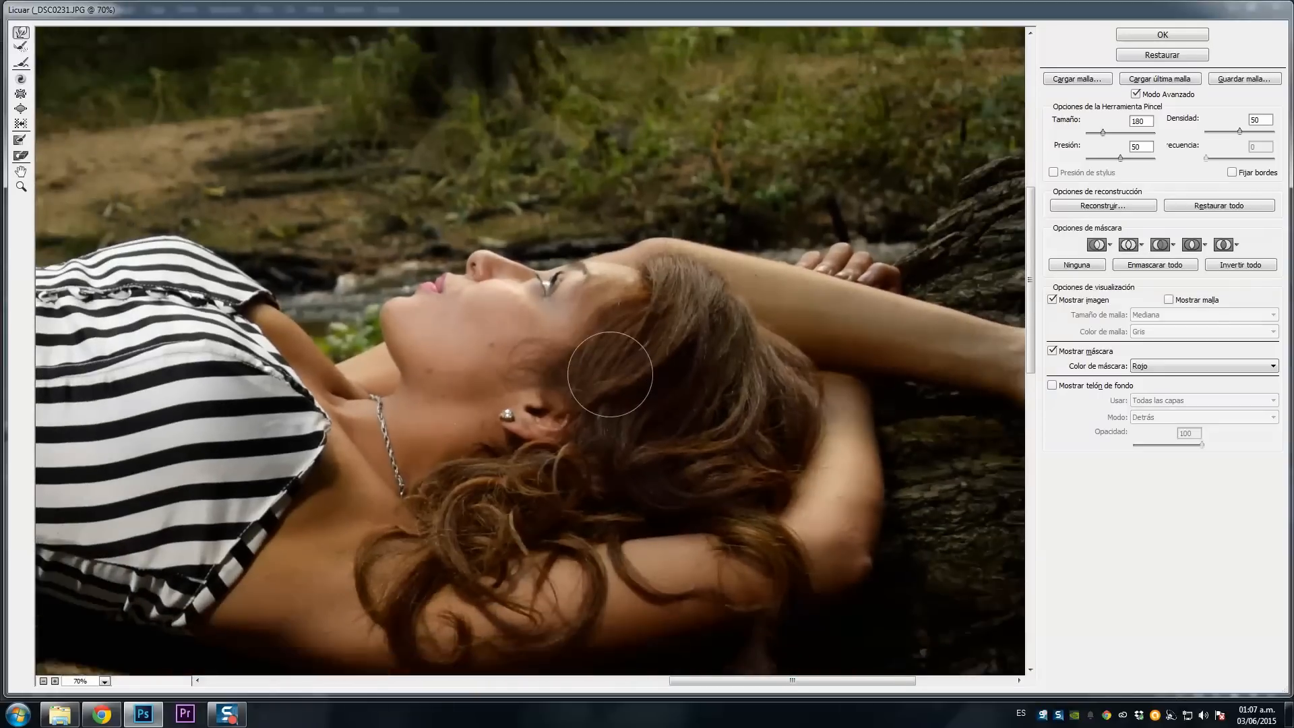
pyautogui.hscroll(-10, 283, 396)
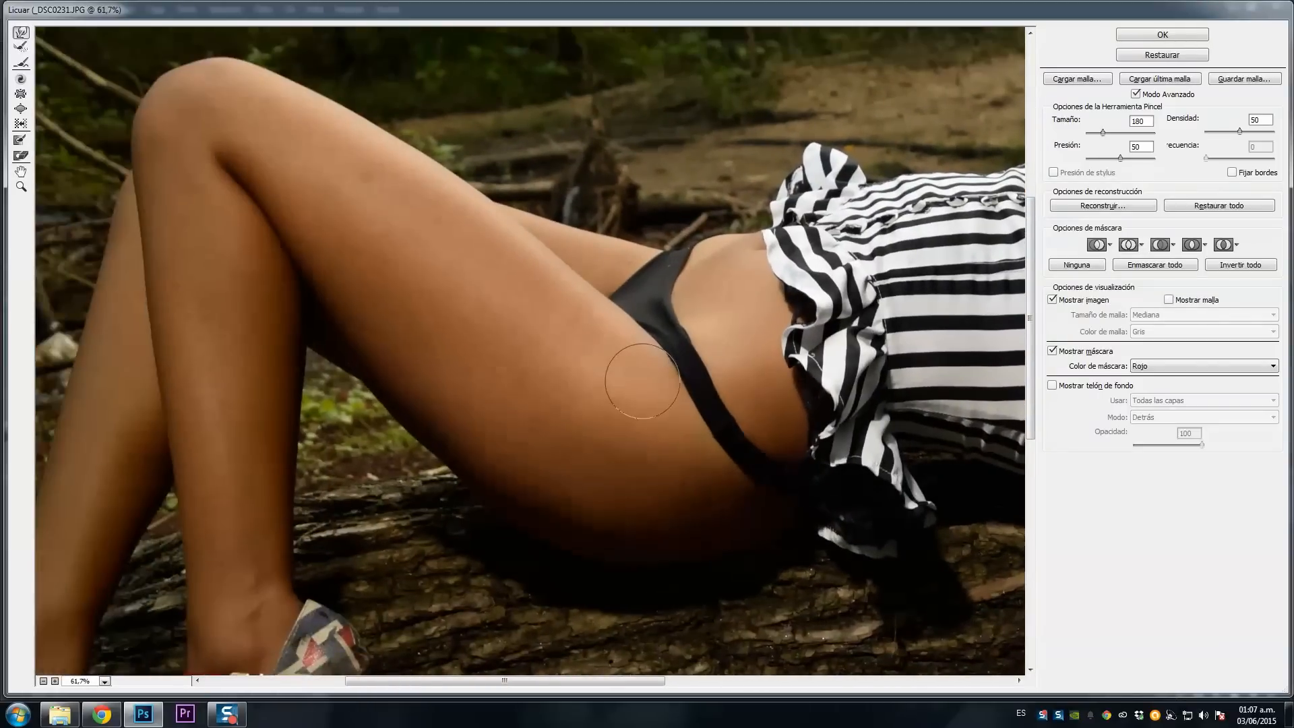
pyautogui.scroll(-3, 642, 380)
pyautogui.moveTo(520, 418); pyautogui.dragTo(551, 411)
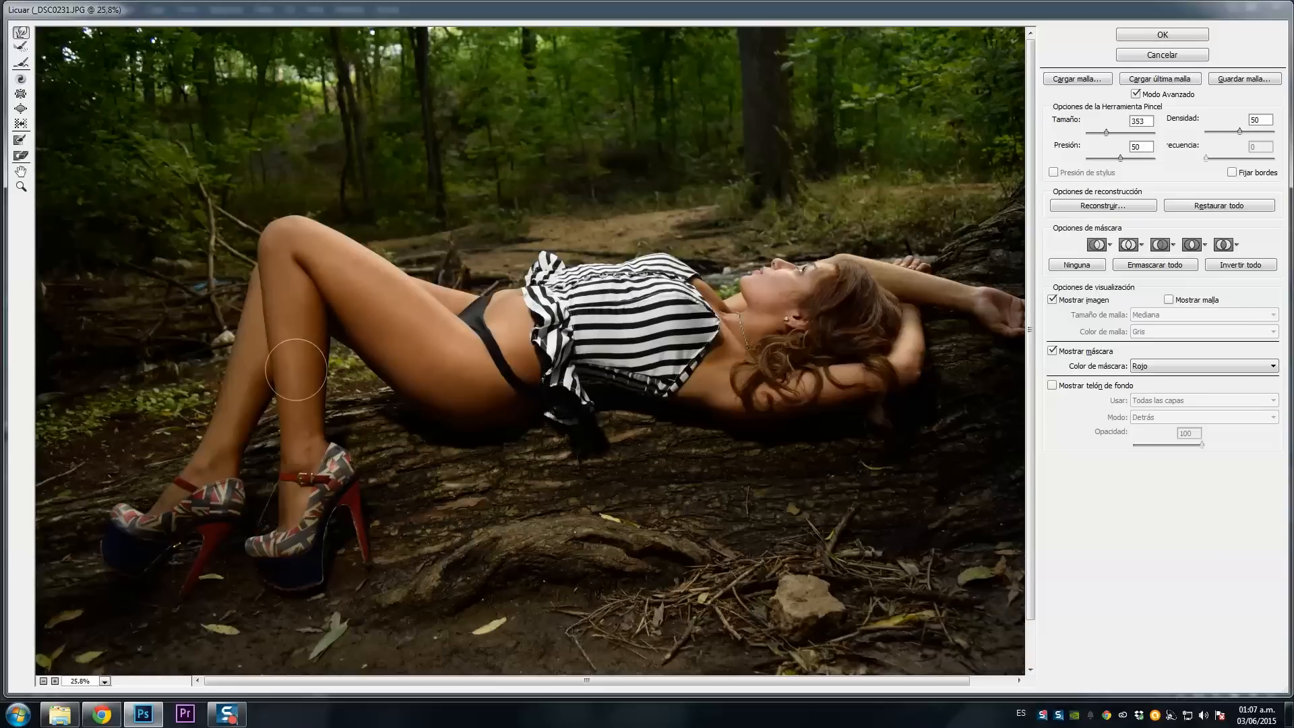
pyautogui.click(1149, 35)
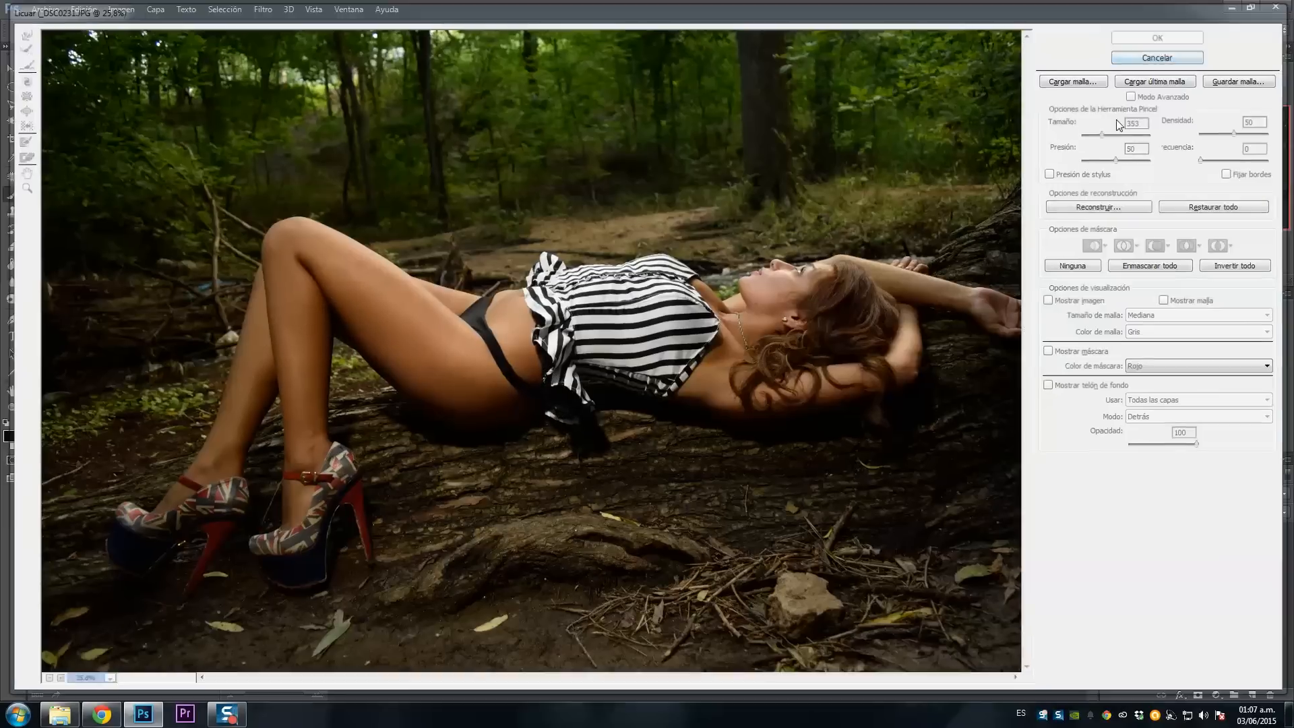
# Step: Compare the Fondo copia layer with the original and duplicate it
pyautogui.click(1110, 534)
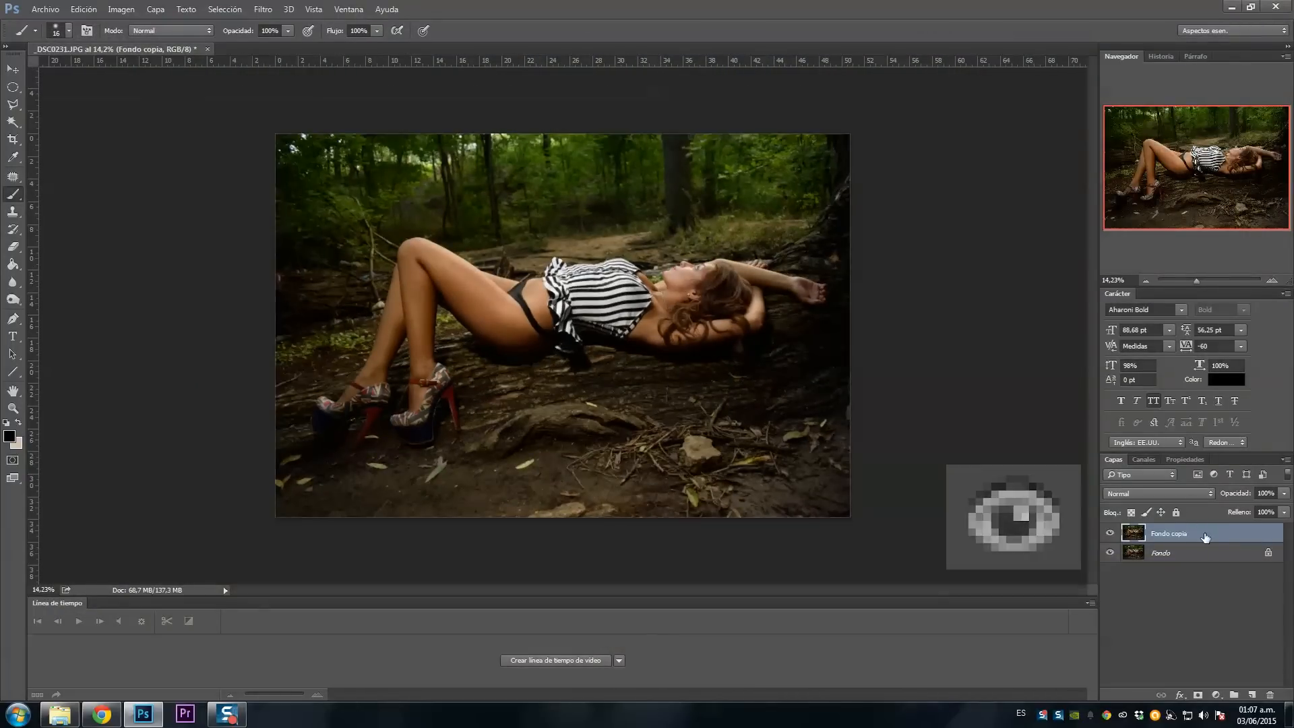
pyautogui.rightClick(1204, 537)
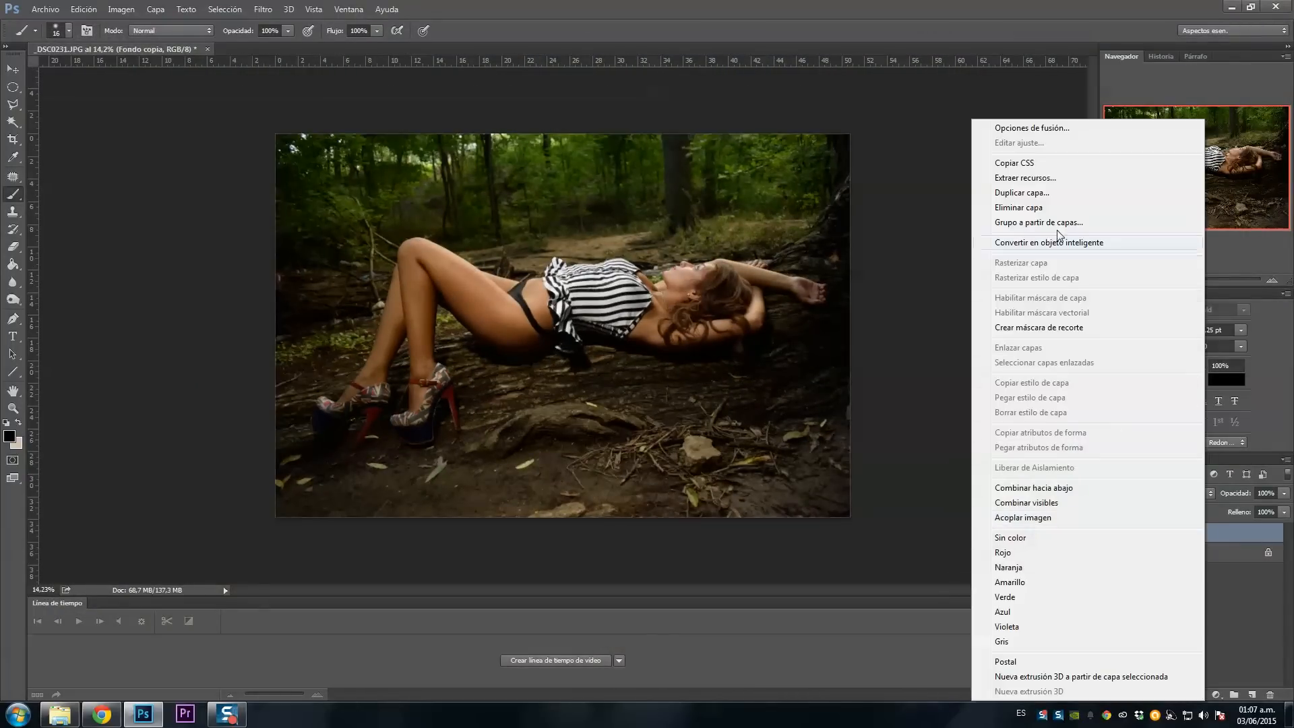
pyautogui.click(1048, 197)
pyautogui.press('Return')
# Step: Lighten the new copy's shadows with Shadows/Highlights, reduce the highlight tone and colour correction, and compare the result with the layer hidden
pyautogui.click(121, 9)
pyautogui.moveTo(138, 44)
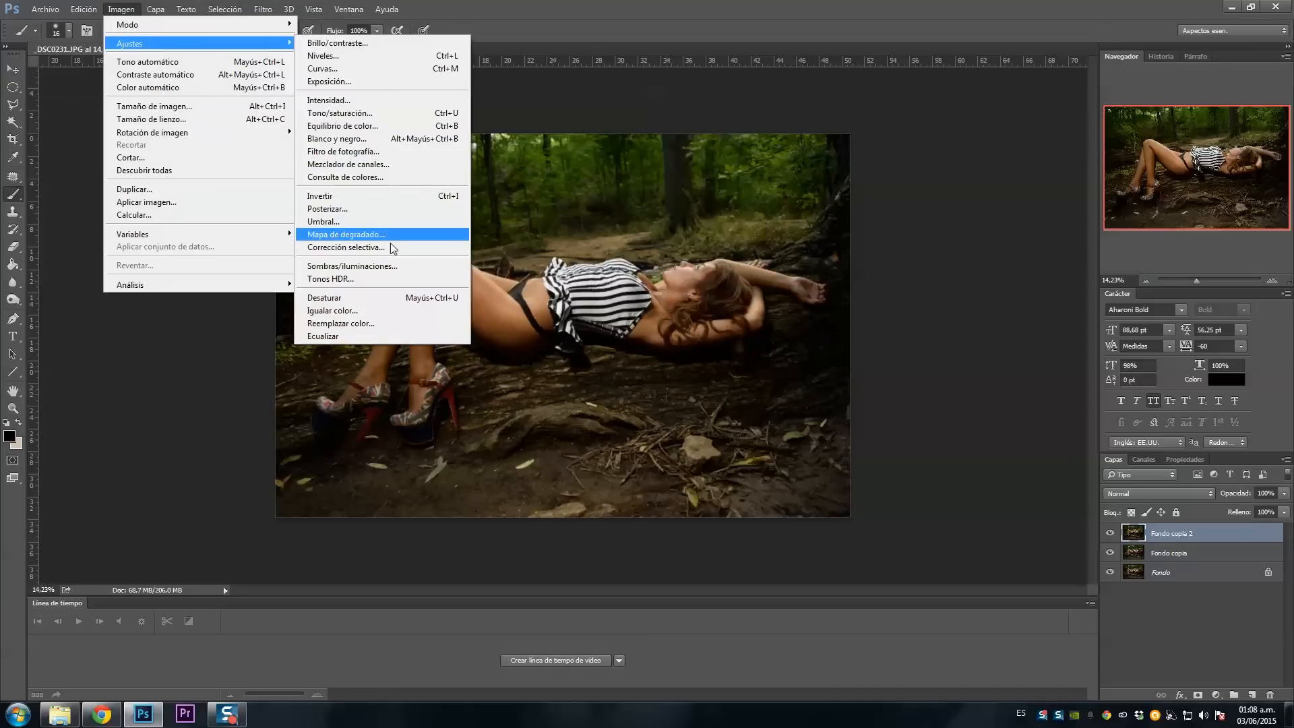
pyautogui.click(352, 266)
pyautogui.moveTo(765, 277); pyautogui.dragTo(1009, 368)
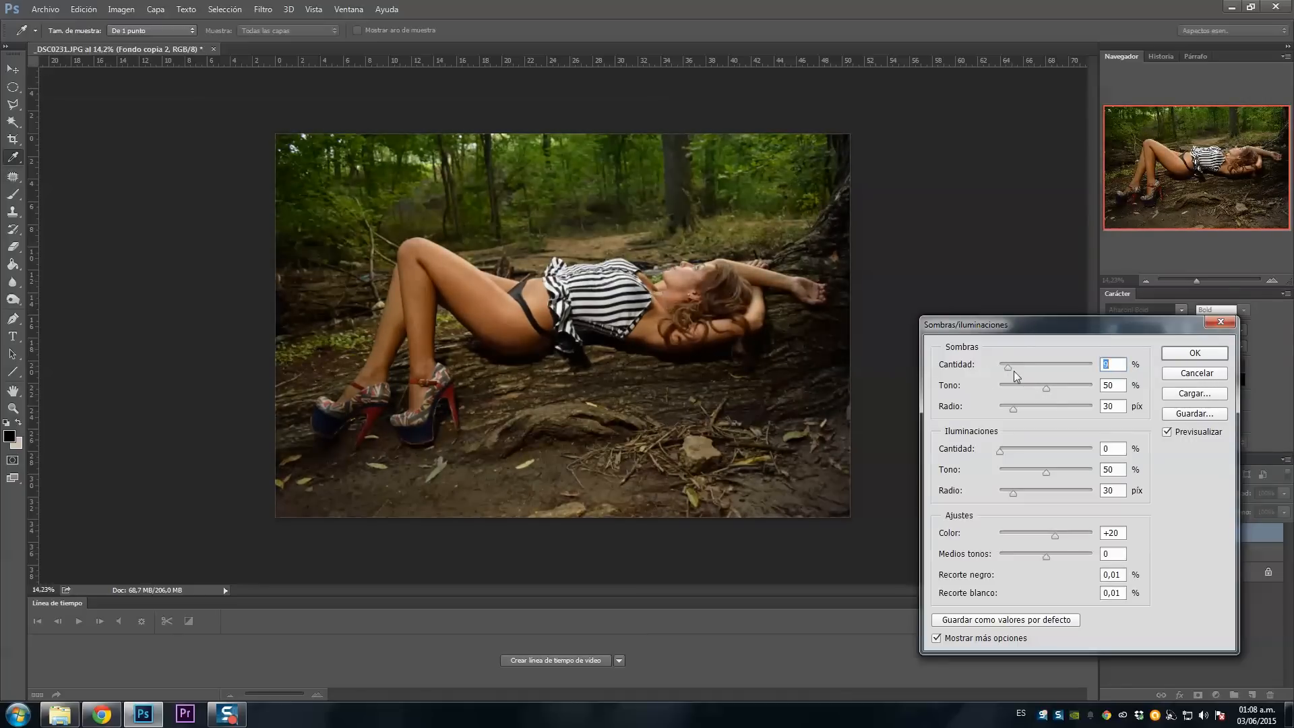
pyautogui.moveTo(1009, 368); pyautogui.dragTo(1031, 386)
pyautogui.moveTo(1004, 450); pyautogui.dragTo(1000, 458)
pyautogui.moveTo(1046, 473); pyautogui.dragTo(1031, 473)
pyautogui.moveTo(1055, 536)
pyautogui.mouseDown()
pyautogui.moveTo(1033, 532)
pyautogui.moveTo(1046, 534)
pyautogui.mouseUp()
pyautogui.press('Return')
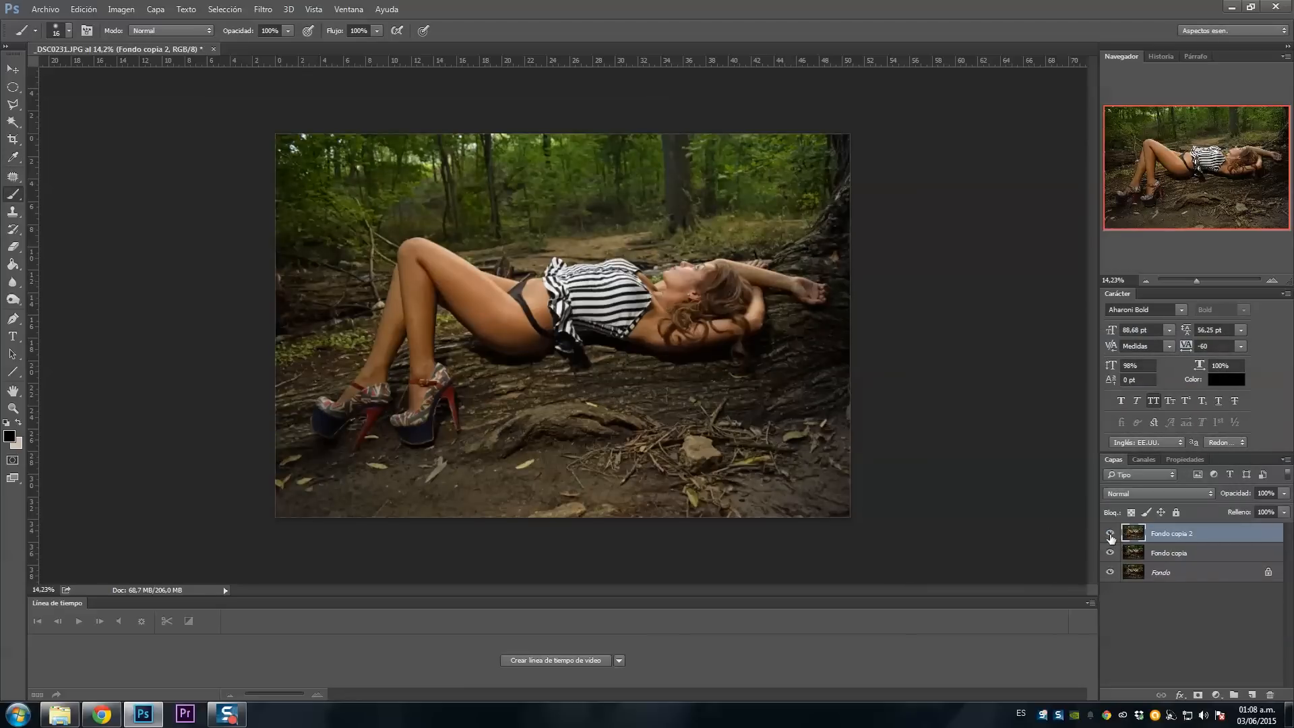
pyautogui.click(1110, 533)
pyautogui.click(1110, 533)
# Step: Erase the lightened effect from the forest and ground around the woman using a large Eraser at 50% opacity
pyautogui.write('50')
pyautogui.moveTo(1203, 281); pyautogui.dragTo(1196, 282)
pyautogui.click(1223, 496)
pyautogui.write('100e5')
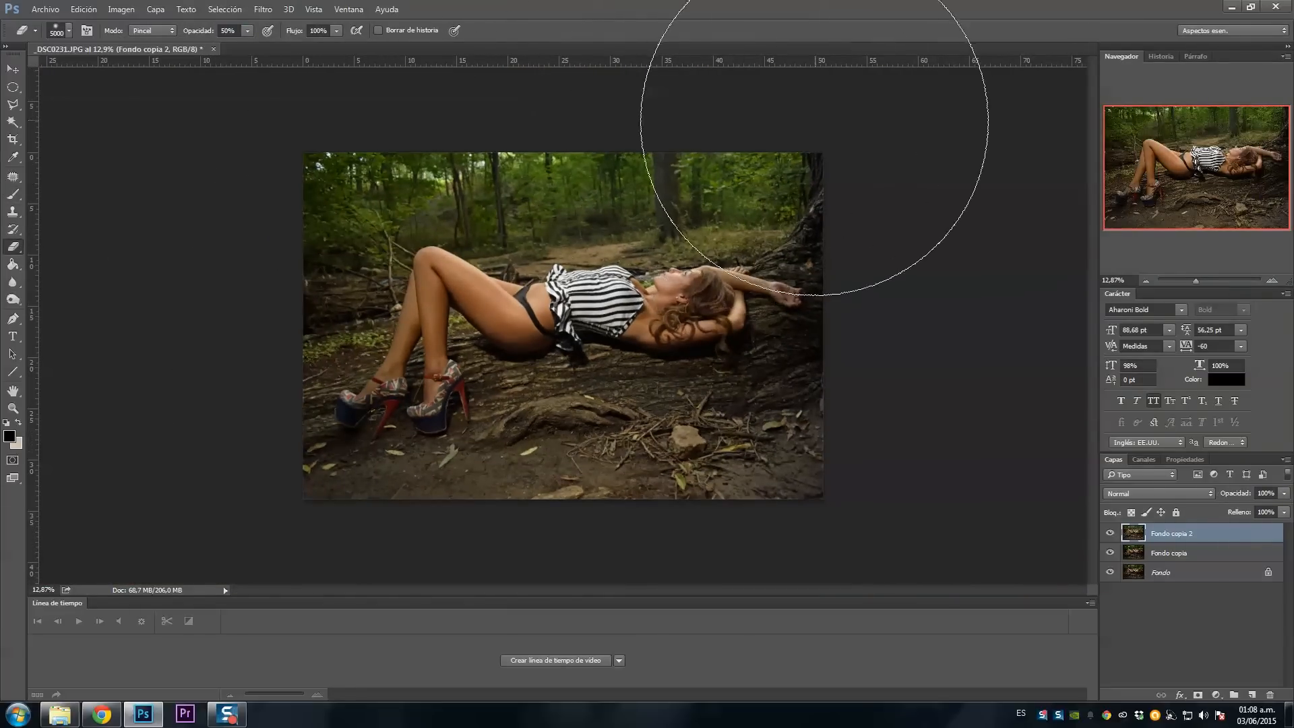
pyautogui.moveTo(738, 199); pyautogui.dragTo(631, 217)
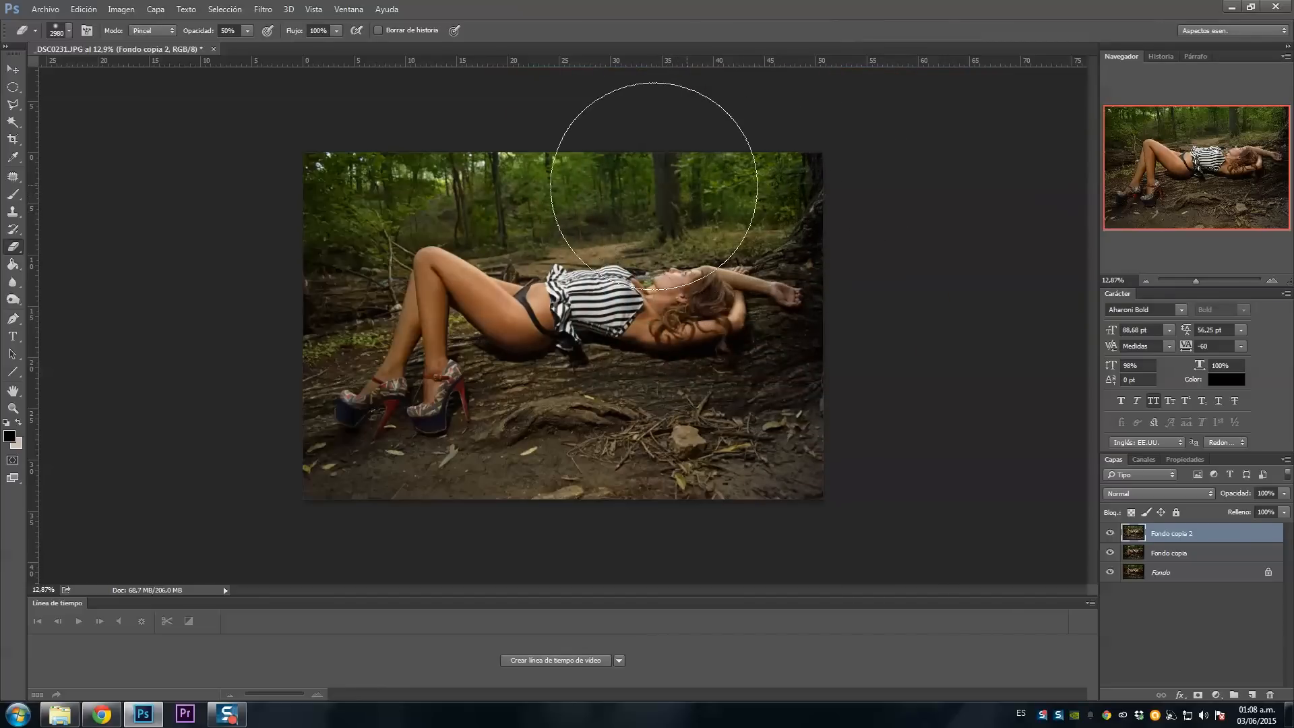
pyautogui.moveTo(343, 228)
pyautogui.mouseDown()
pyautogui.moveTo(297, 330)
pyautogui.moveTo(301, 368)
pyautogui.mouseUp()
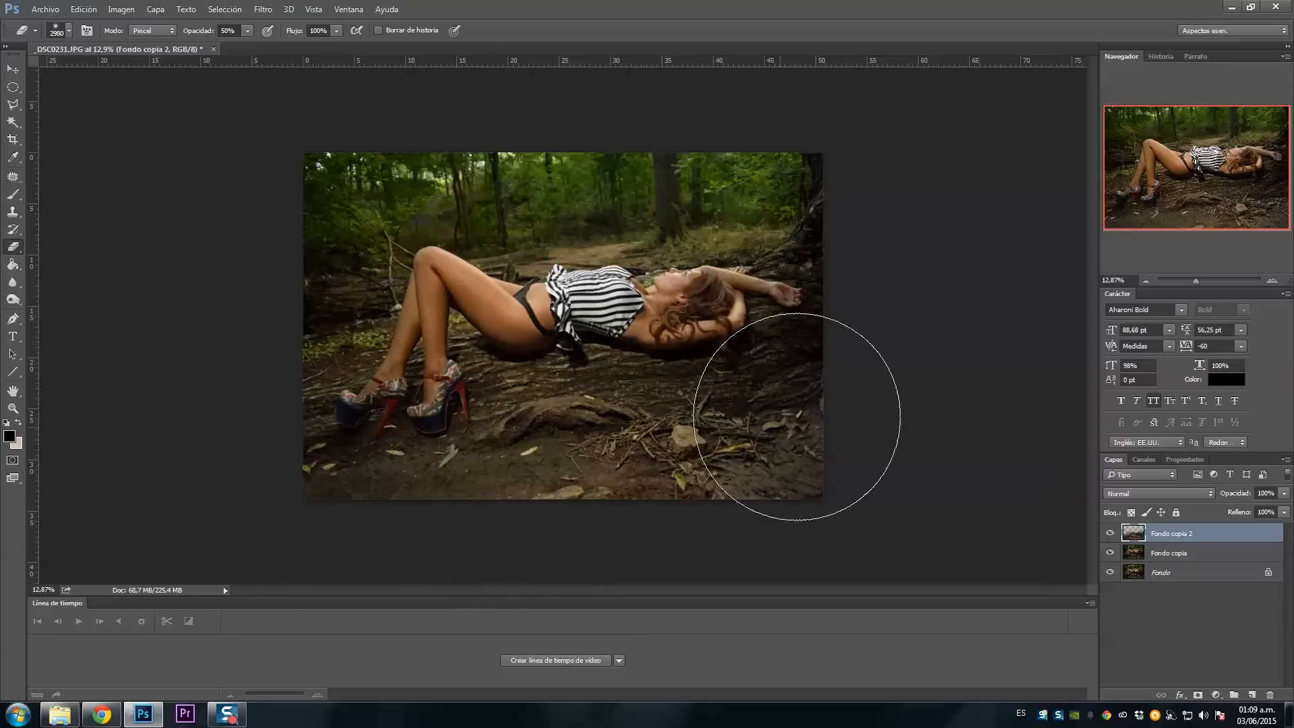
# Step: Set the Fondo copia 2 layer's opacity to 75% and merge it with Fondo copia
pyautogui.click(1111, 534)
pyautogui.click(1111, 533)
pyautogui.click(1111, 537)
pyautogui.click(1111, 538)
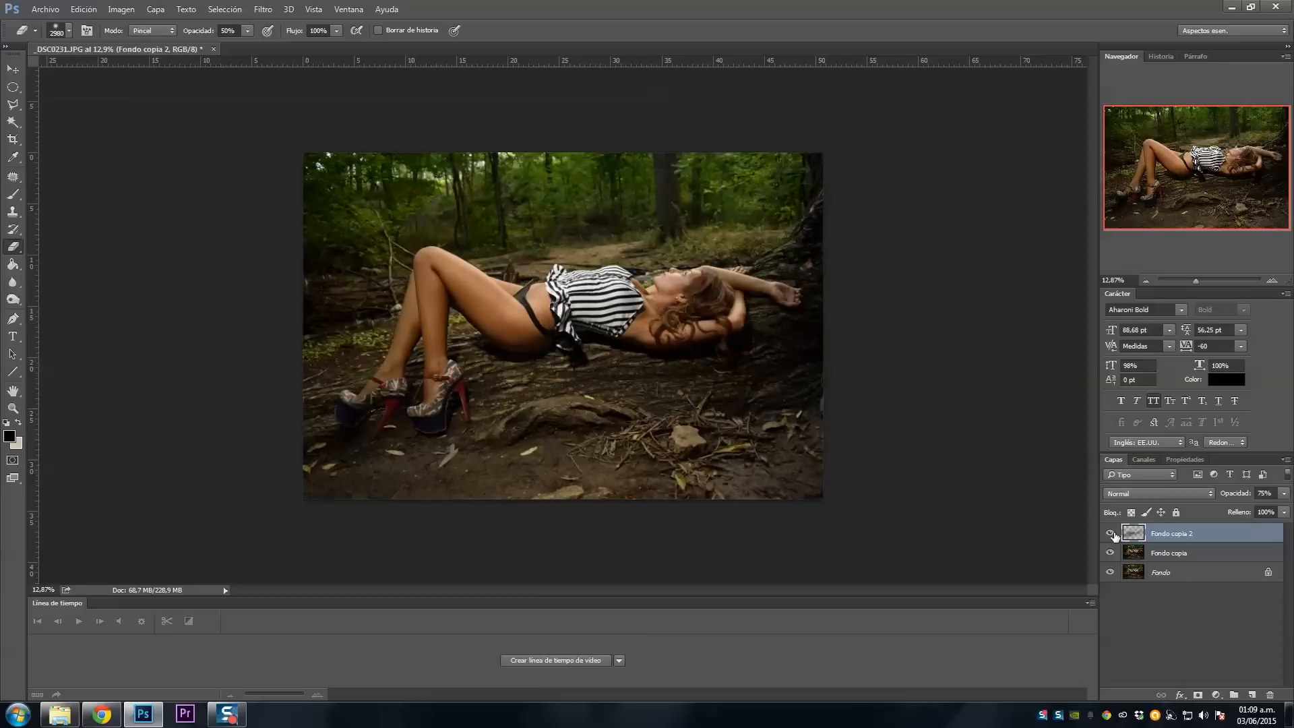
pyautogui.keyDown('shift'); pyautogui.click(1189, 554); pyautogui.keyUp('shift')
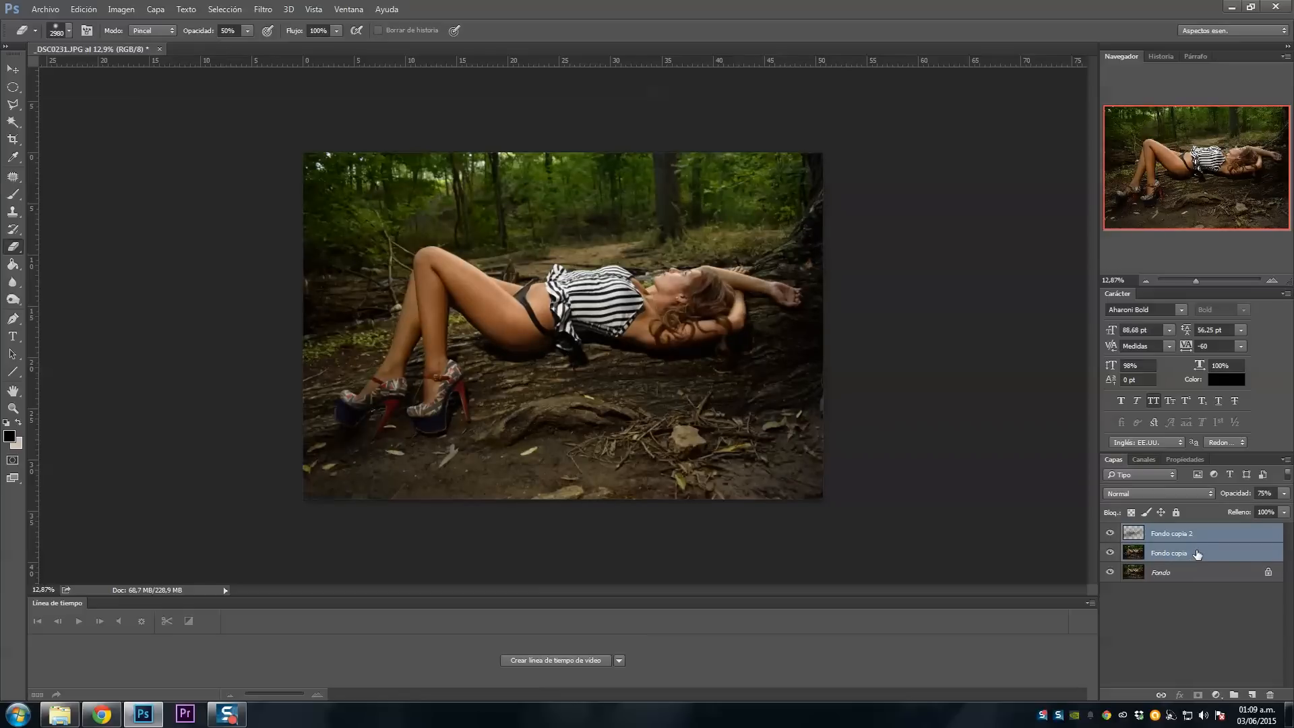
pyautogui.hotkey('ctrl', 'e')
# Step: Reopen Liquify and reshape the buttock and underside of the thigh using the Forward Warp tool at brush size 797
pyautogui.moveTo(1195, 280); pyautogui.dragTo(1202, 282)
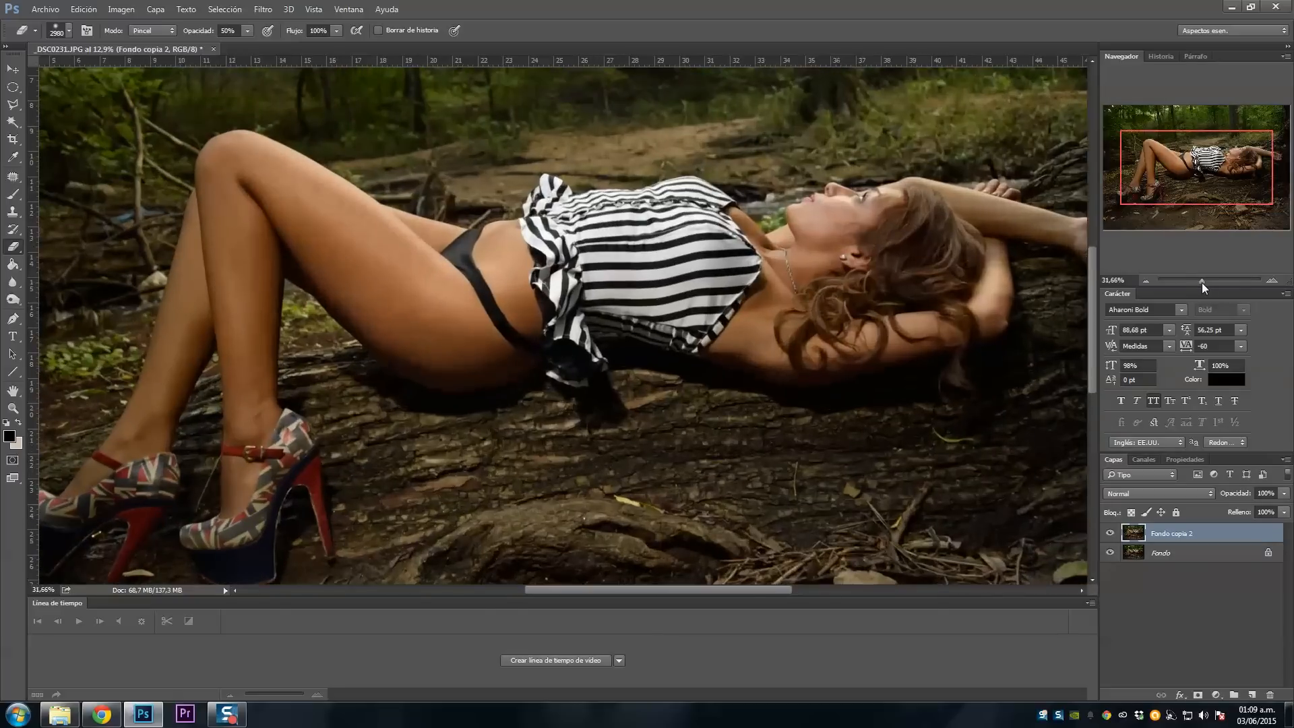
pyautogui.hotkey('ctrl', 'shift', 'x')
pyautogui.moveTo(397, 372); pyautogui.dragTo(448, 363)
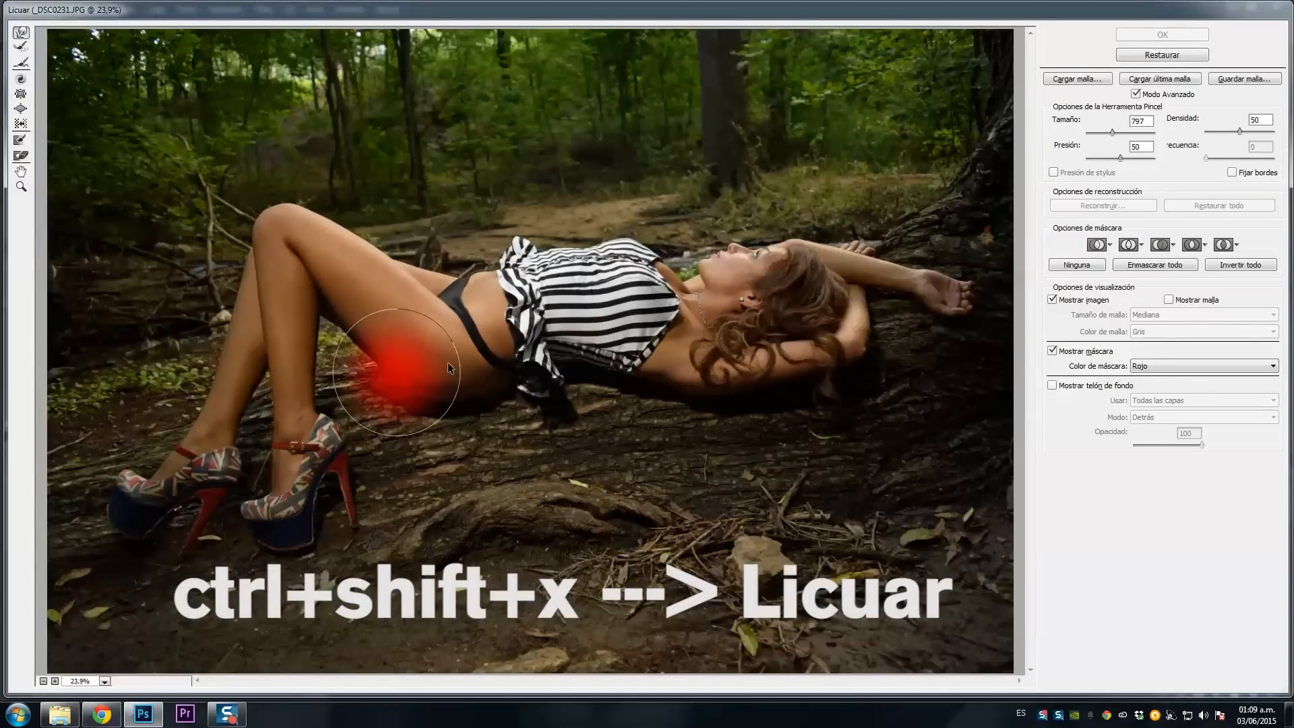
pyautogui.moveTo(408, 403)
pyautogui.mouseDown()
pyautogui.moveTo(480, 412)
pyautogui.moveTo(529, 397)
pyautogui.moveTo(517, 379)
pyautogui.mouseUp()
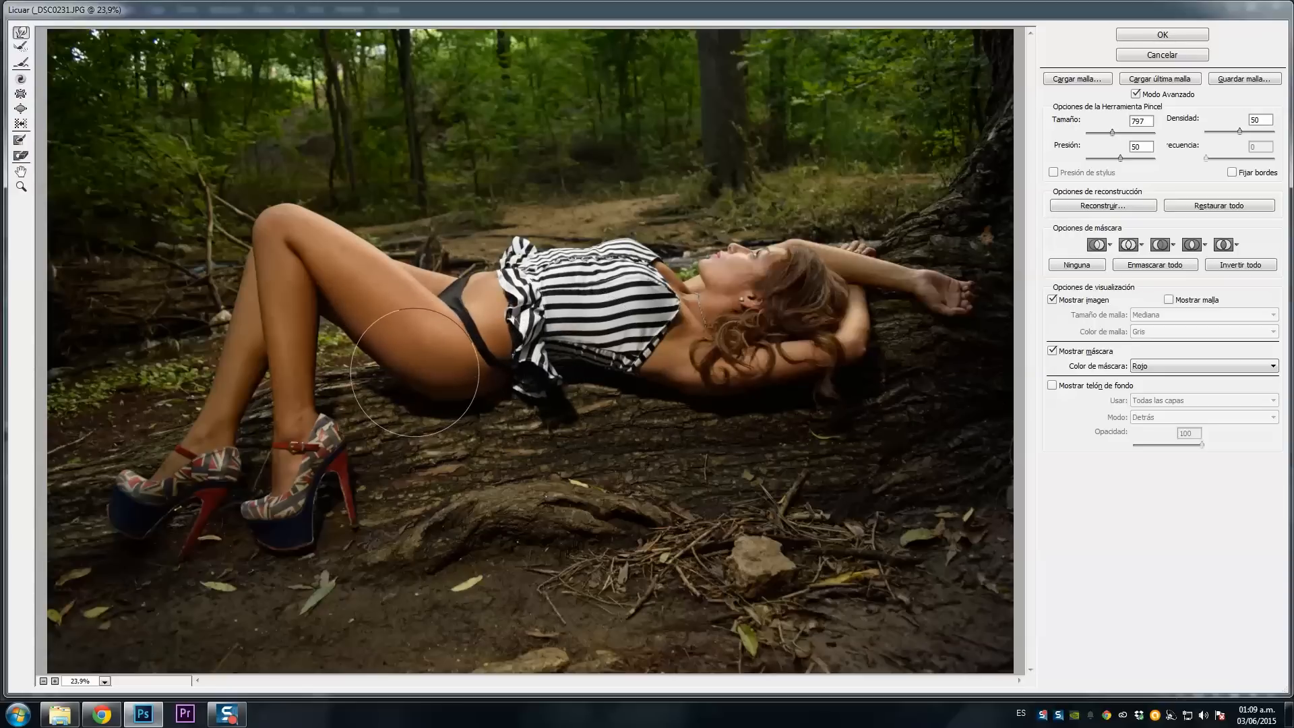
# Step: Refine the knee and bust contours with a smaller Liquify brush, apply the filter, and compare the image before and after
pyautogui.keyDown('alt'); pyautogui.moveTo(446, 418); pyautogui.dragTo(246, 420); pyautogui.keyUp('alt')
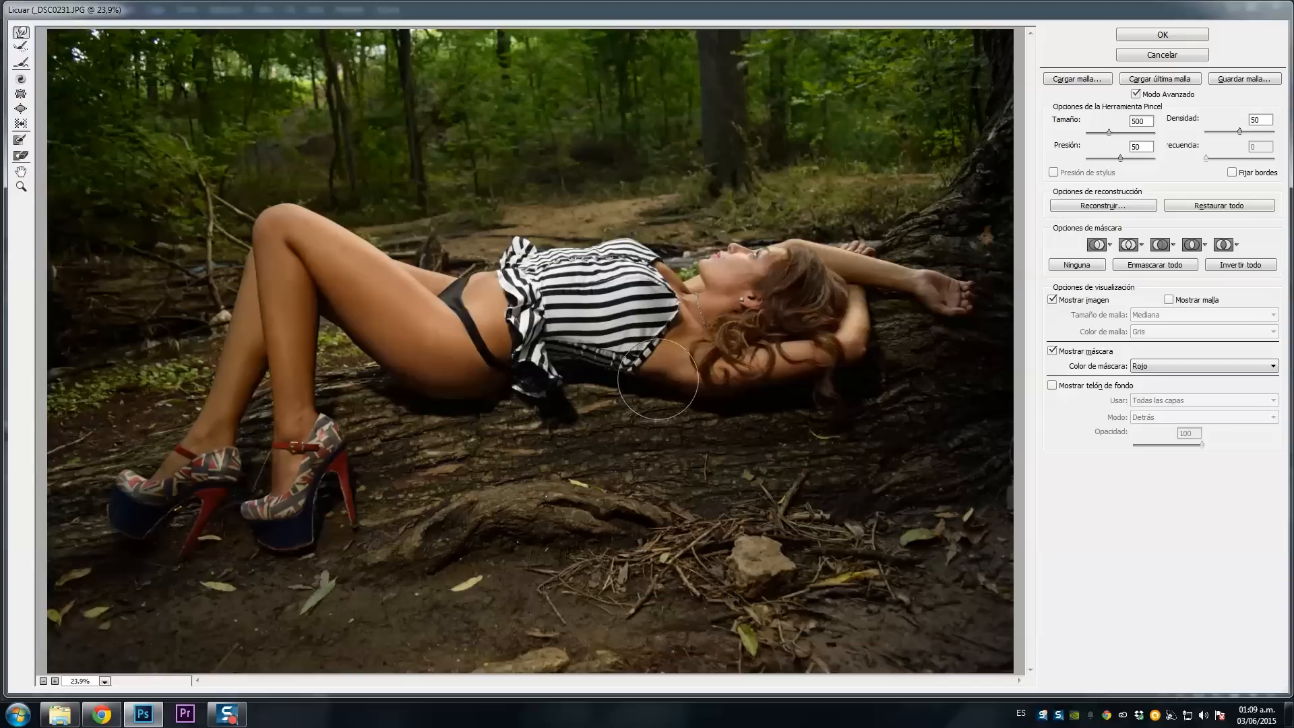
pyautogui.moveTo(294, 254); pyautogui.dragTo(257, 266)
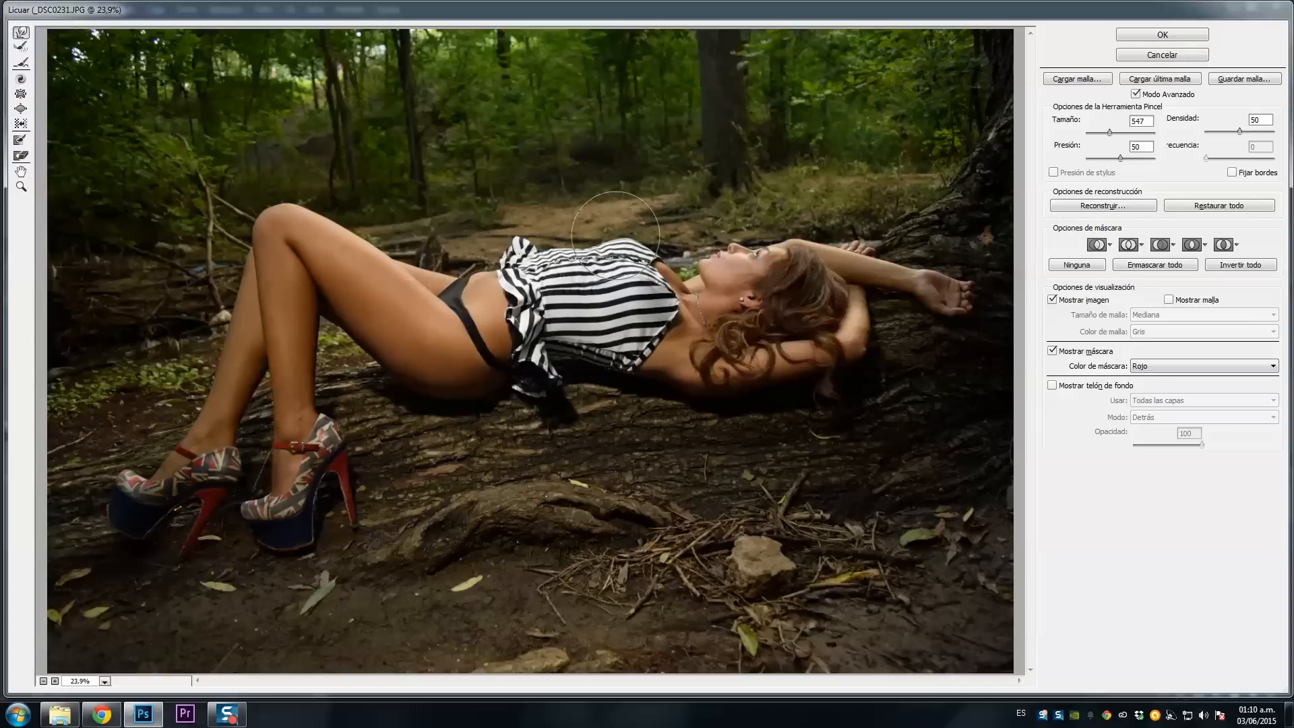
pyautogui.moveTo(615, 237); pyautogui.dragTo(612, 235)
pyautogui.press('[')
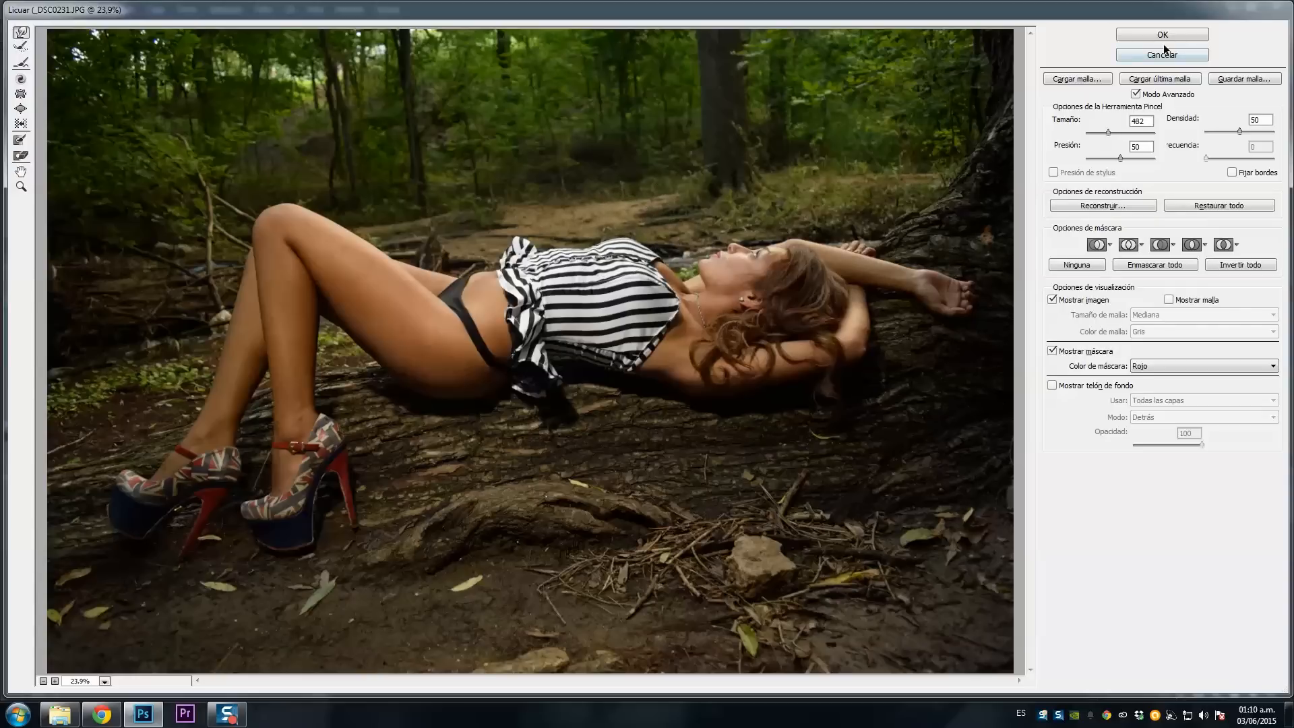
pyautogui.click(1163, 34)
pyautogui.hotkey('ctrl', '0')
pyautogui.click(1110, 534)
pyautogui.click(1111, 534)
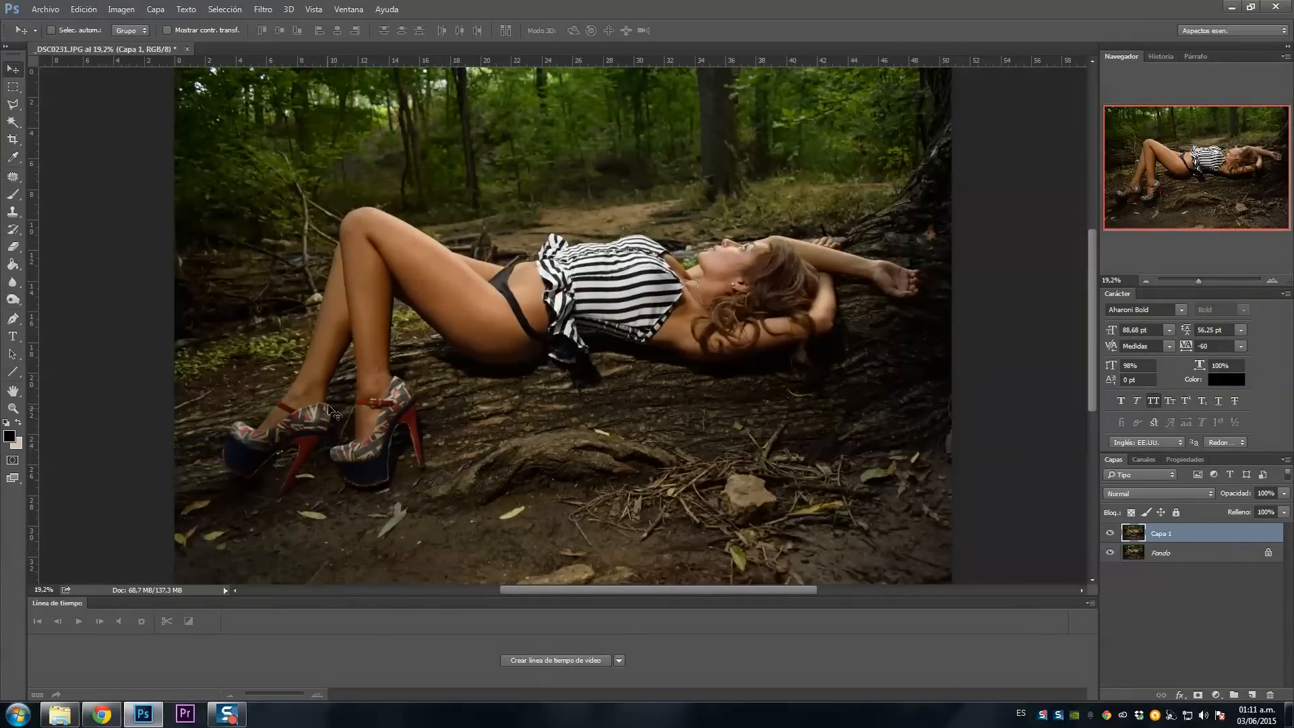
# Step: Add a new empty layer and select the dark gap between the legs behind the knee using the Polygonal Lasso
pyautogui.moveTo(1198, 280); pyautogui.dragTo(1207, 280)
pyautogui.moveTo(1197, 168); pyautogui.dragTo(1162, 160)
pyautogui.hotkey('ctrl', 'shift', 'n')
pyautogui.press('Return')
pyautogui.click(13, 105)
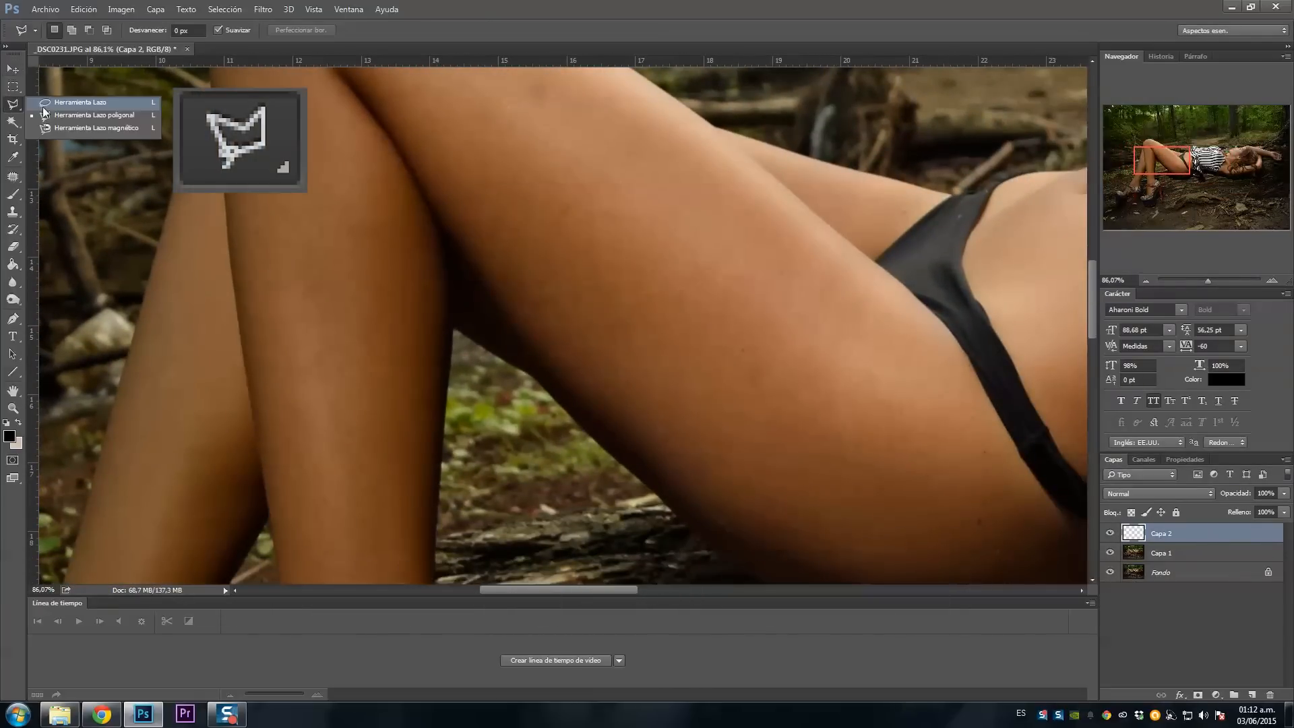
pyautogui.click(80, 122)
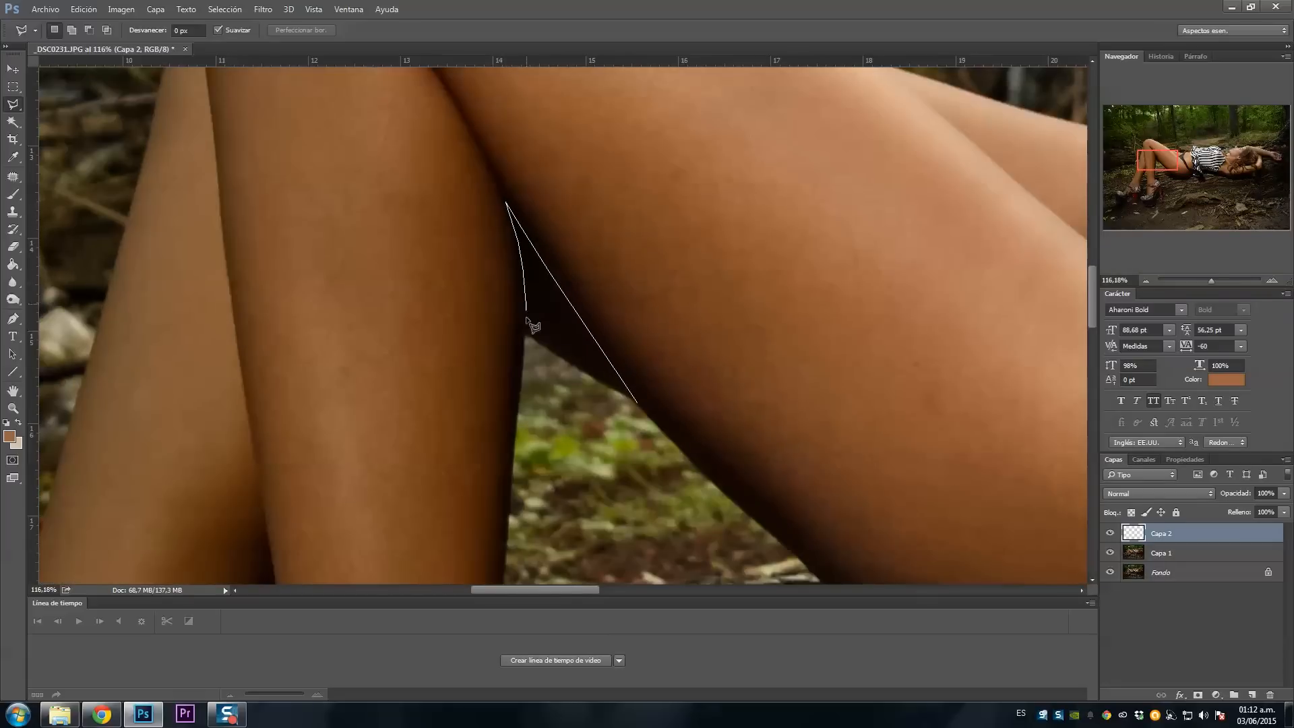
pyautogui.click(632, 403)
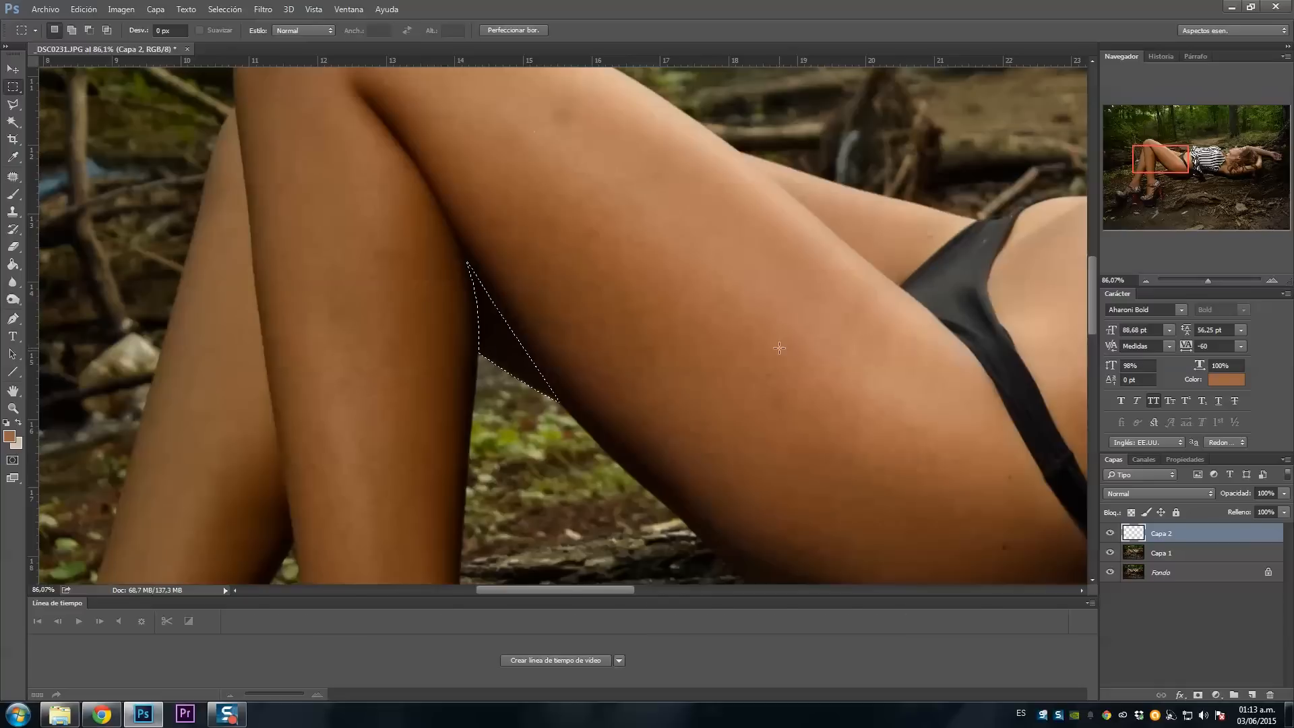
# Step: Sample a skin tone from the thigh and paint the selected dark gap with the Brush tool
pyautogui.press('i')
pyautogui.click(698, 394)
pyautogui.press('b')
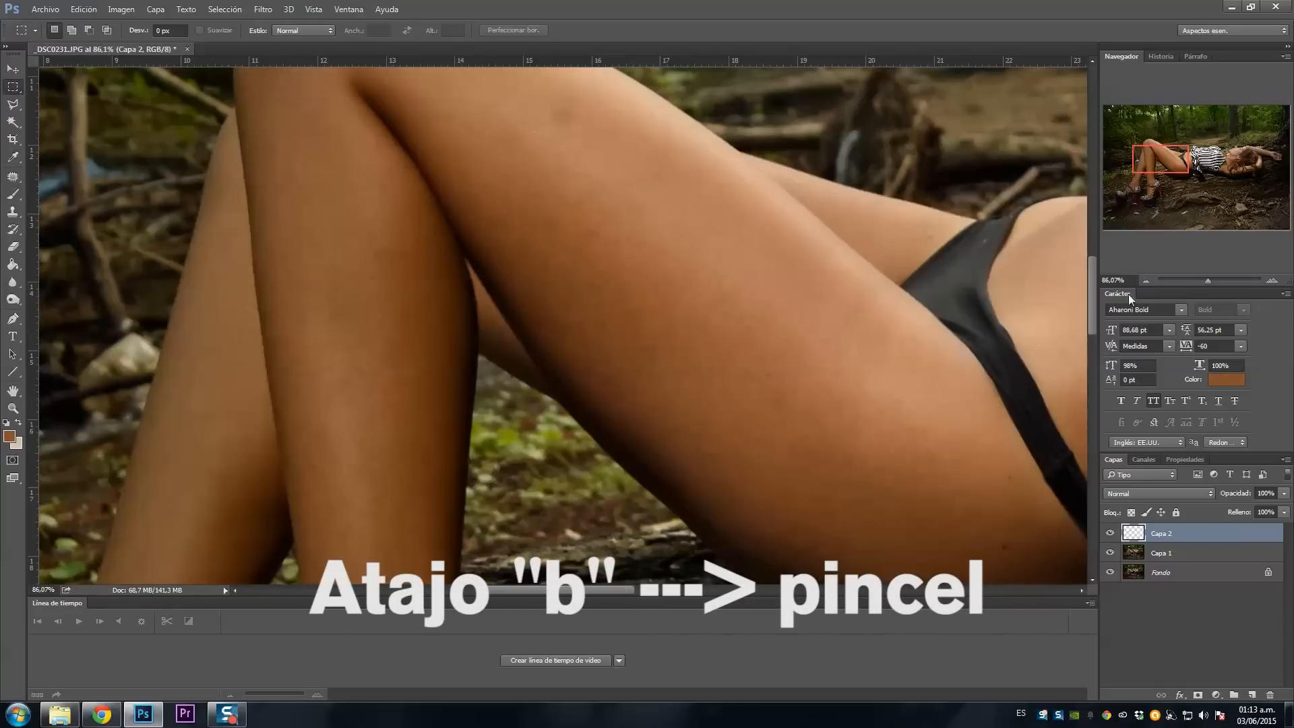
# Step: Duplicate the merged Capa 2 layer
pyautogui.moveTo(1207, 279); pyautogui.dragTo(1198, 279)
pyautogui.rightClick(1220, 538)
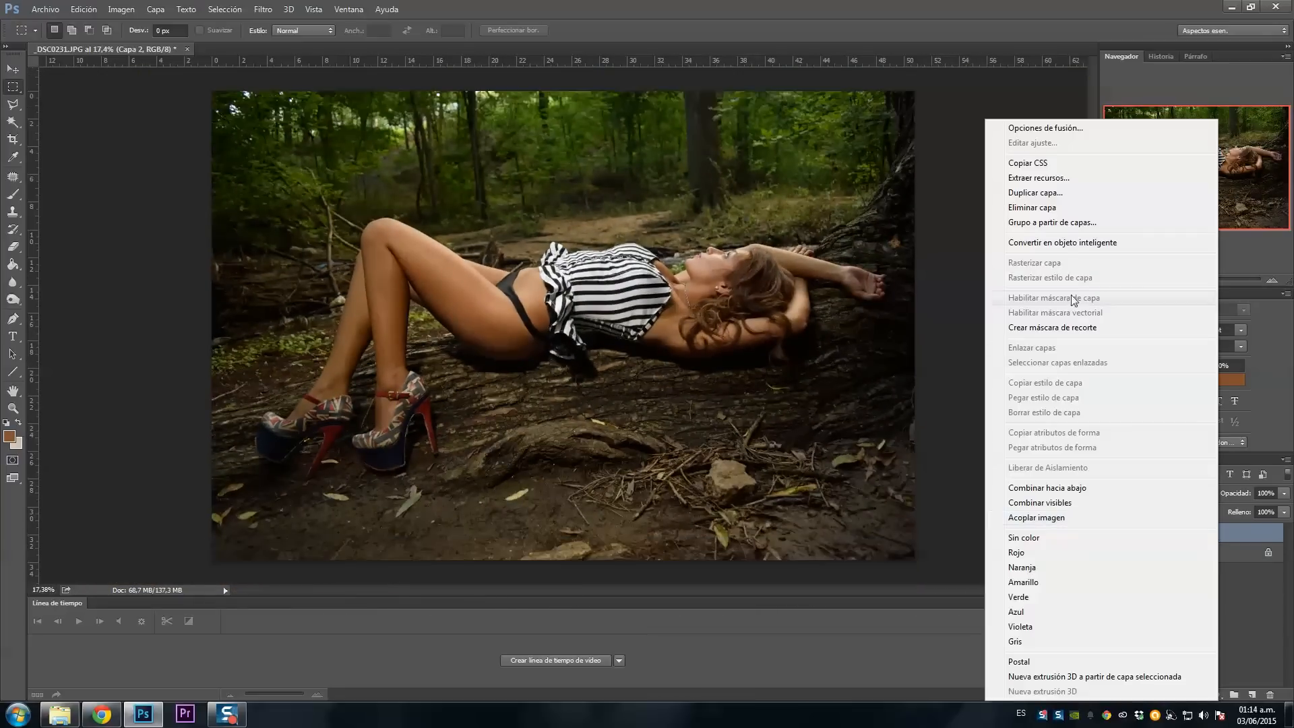
pyautogui.click(1058, 193)
pyautogui.press('Return')
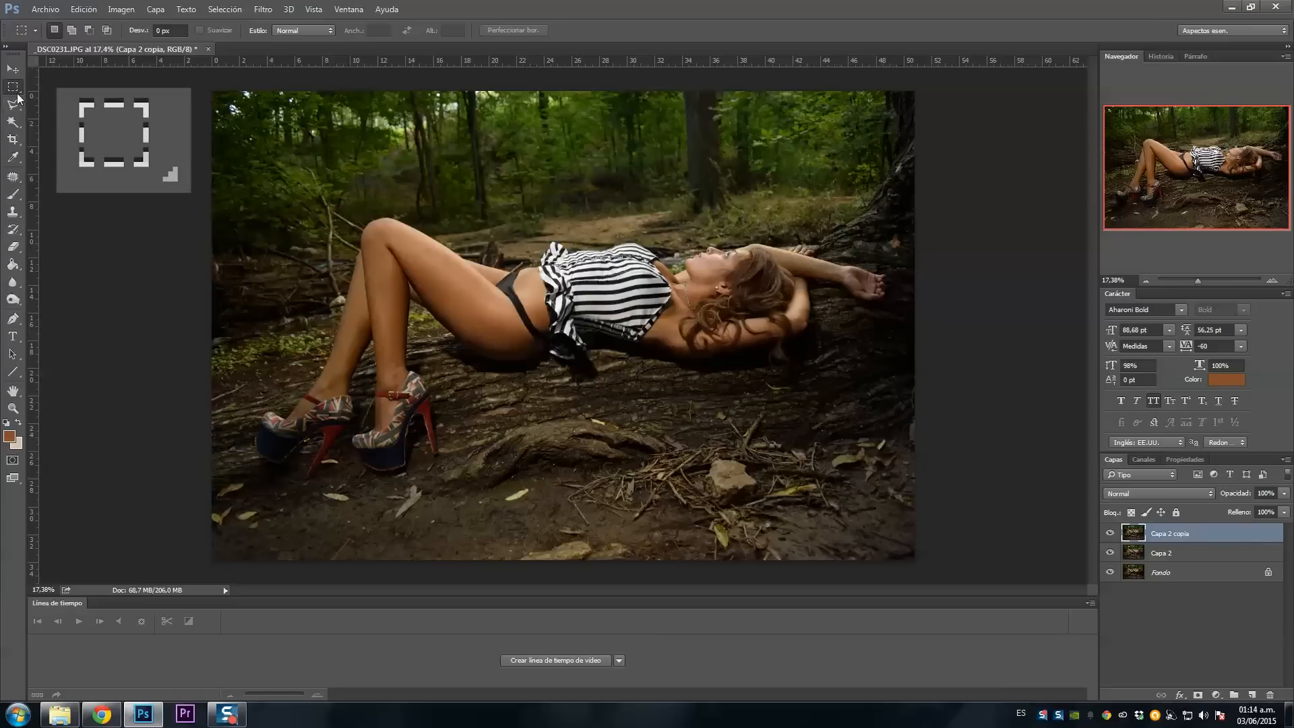
# Step: Fill a large rectangle over the forest above the woman with a skin tone sampled from the thigh
pyautogui.moveTo(441, 94); pyautogui.dragTo(850, 235)
pyautogui.hotkey('ctrl', 'd')
pyautogui.moveTo(1197, 280); pyautogui.dragTo(1204, 280)
pyautogui.moveTo(1184, 141); pyautogui.dragTo(1176, 137)
pyautogui.press('i')
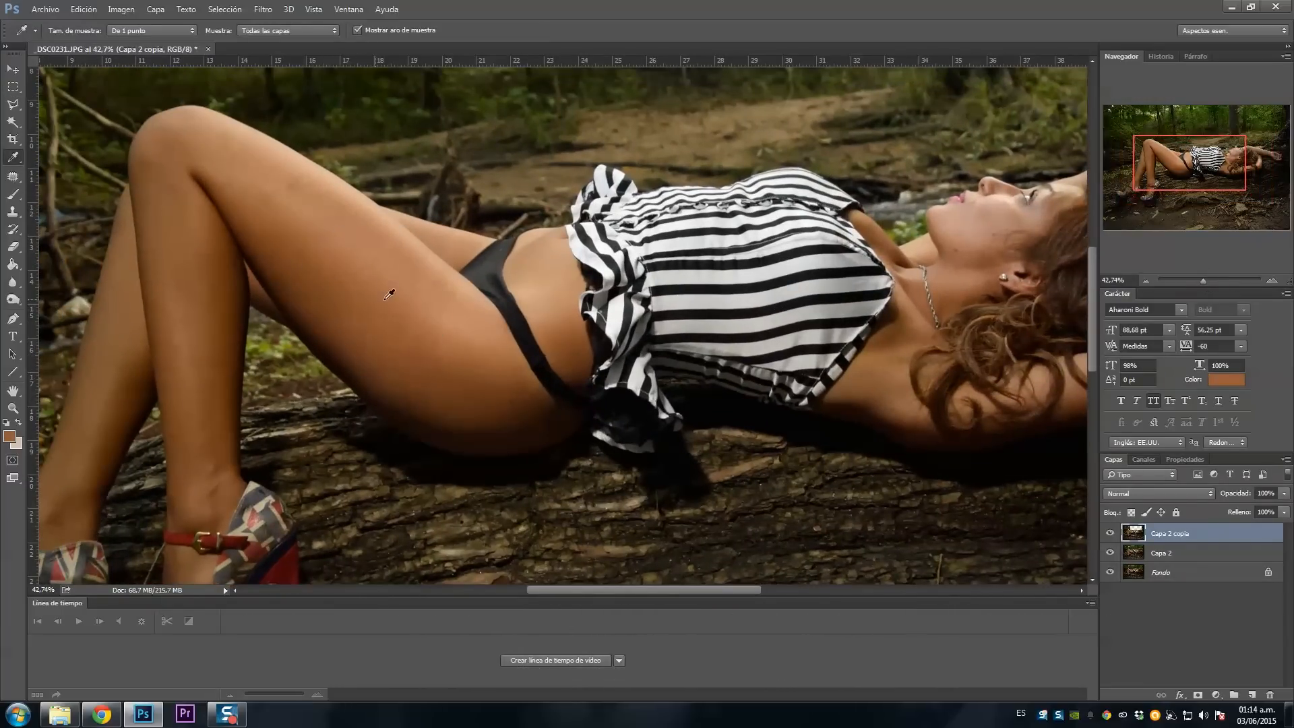
pyautogui.click(375, 292)
pyautogui.scroll(4, 460, 345)
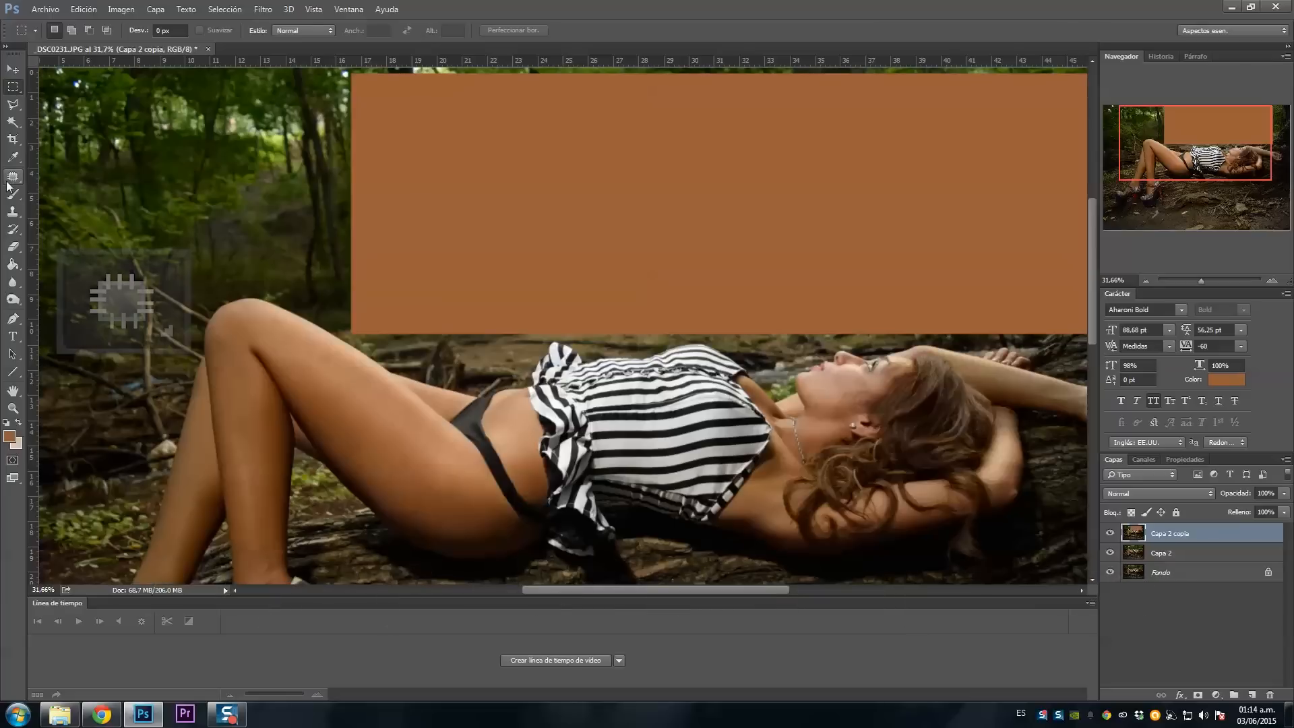
# Step: Patch the front thigh from knee to hip with the plain skin-tone rectangle using the Patch tool
pyautogui.click(9, 179)
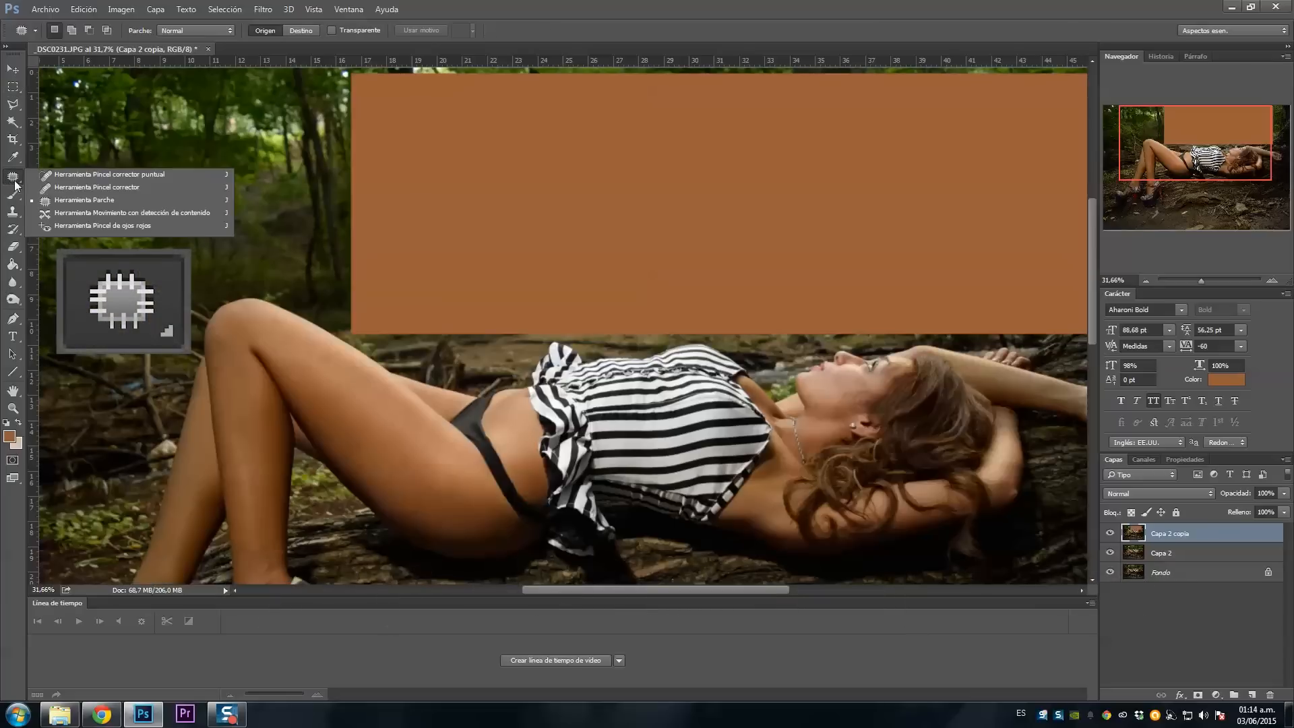
pyautogui.click(56, 199)
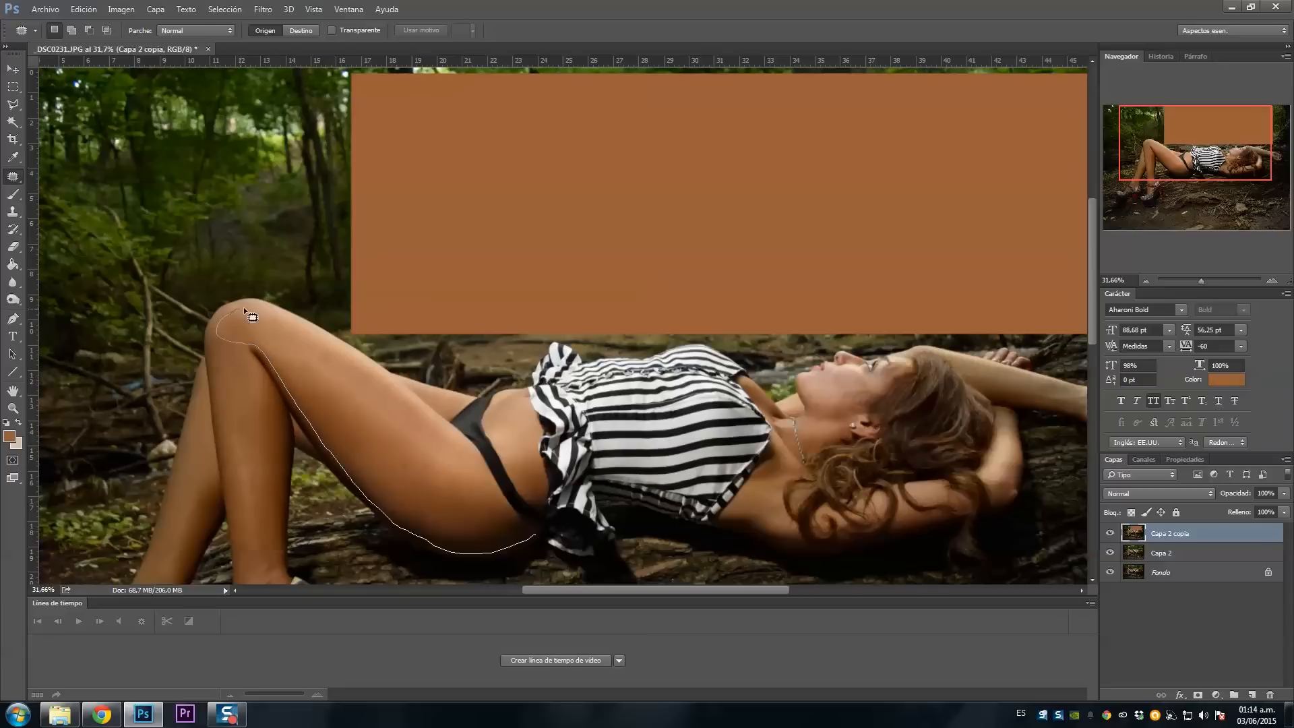
pyautogui.moveTo(524, 532)
pyautogui.mouseDown()
pyautogui.moveTo(543, 461)
pyautogui.moveTo(695, 300)
pyautogui.mouseUp()
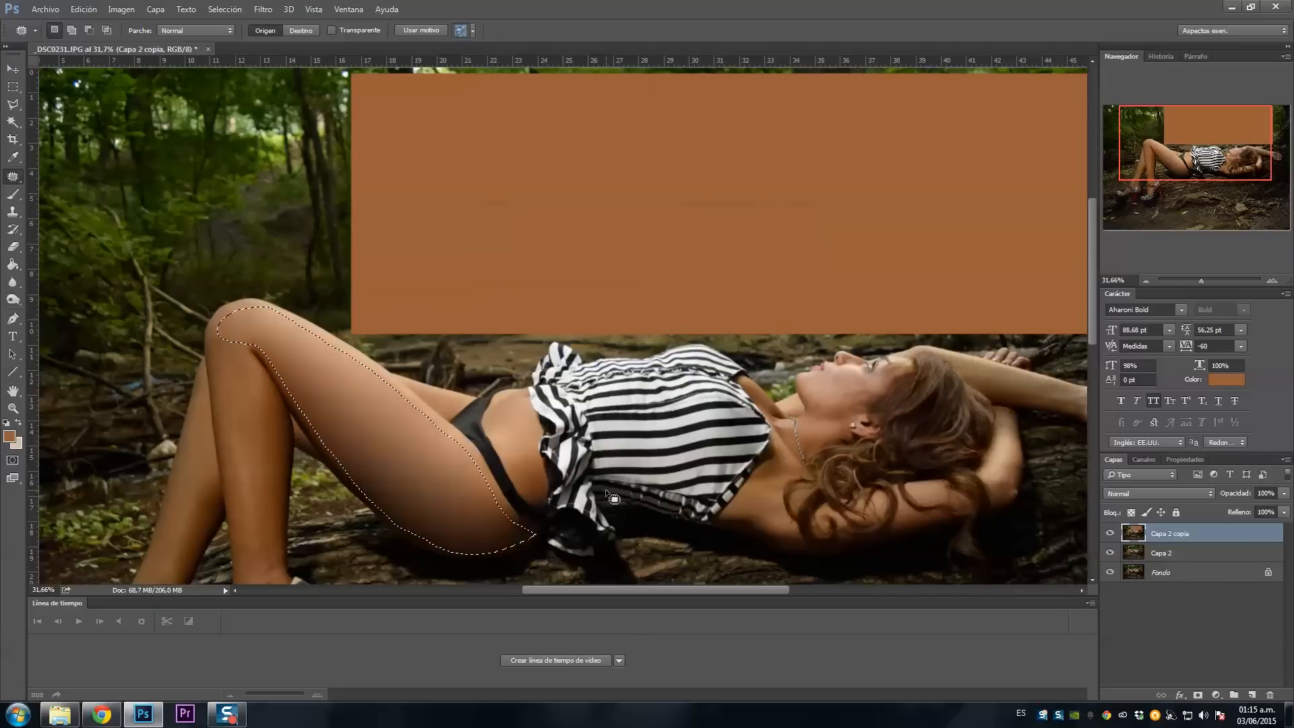
pyautogui.hotkey('ctrl', 'd')
# Step: Fill a tall rectangle over the forest behind the knees, along the photo's outer edge, with the same skin tone
pyautogui.scroll(-4, 663, 263)
pyautogui.click(13, 87)
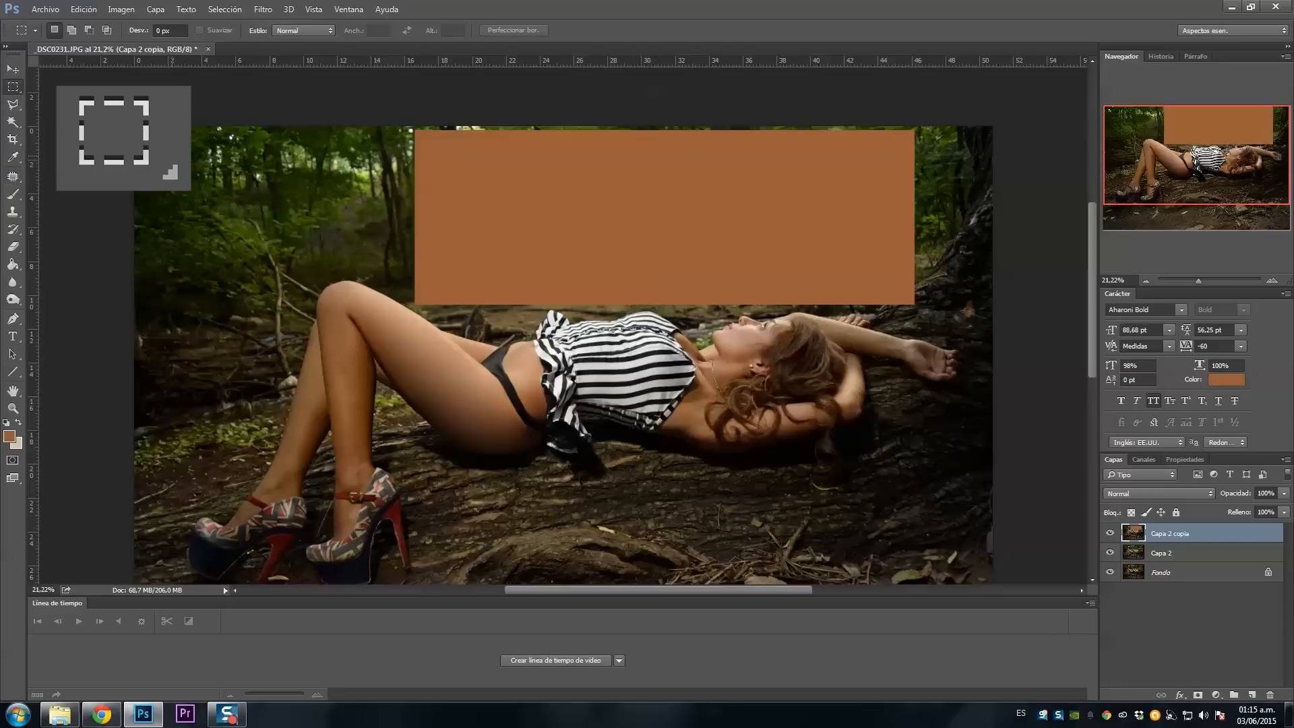
pyautogui.moveTo(136, 127); pyautogui.dragTo(278, 426)
pyautogui.hotkey('ctrl', 'd')
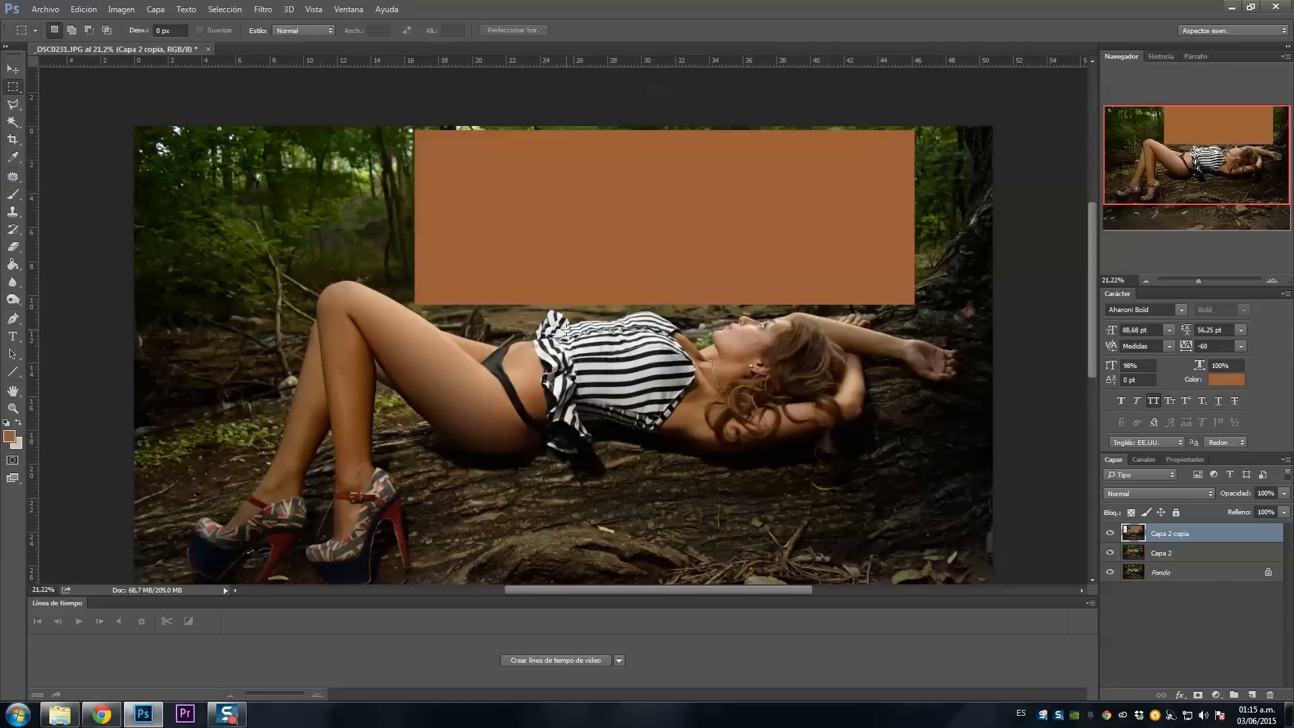
pyautogui.press('i')
pyautogui.press('g')
pyautogui.click(200, 355)
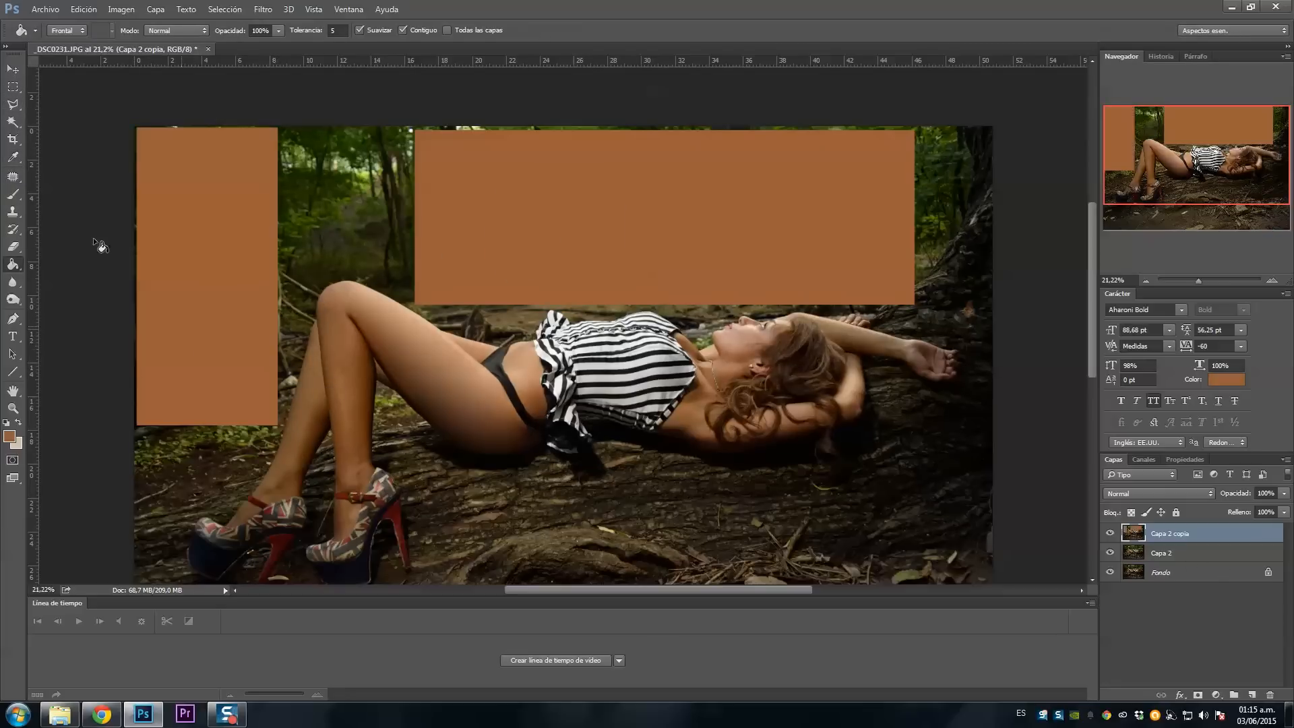
# Step: Patch both lower legs from knee to ankle with the tall skin-tone rectangle
pyautogui.press('j')
pyautogui.moveTo(369, 374); pyautogui.dragTo(332, 289)
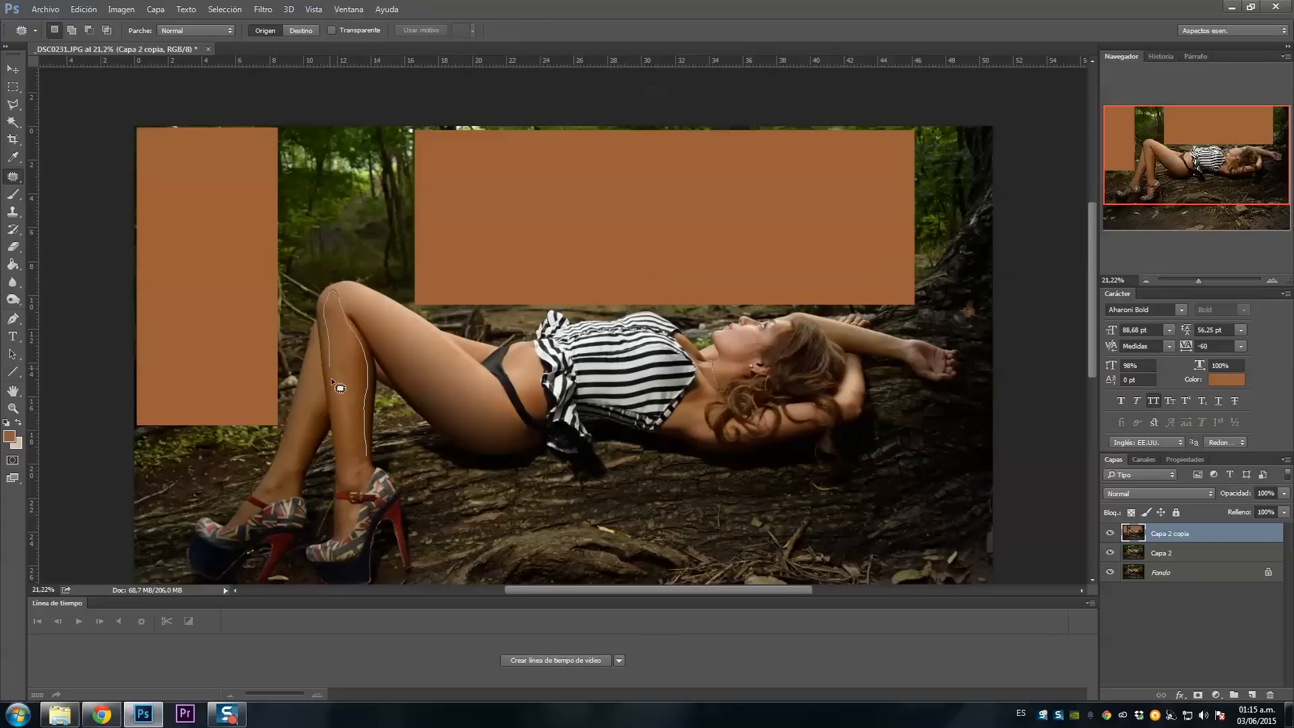
pyautogui.moveTo(357, 441); pyautogui.dragTo(200, 333)
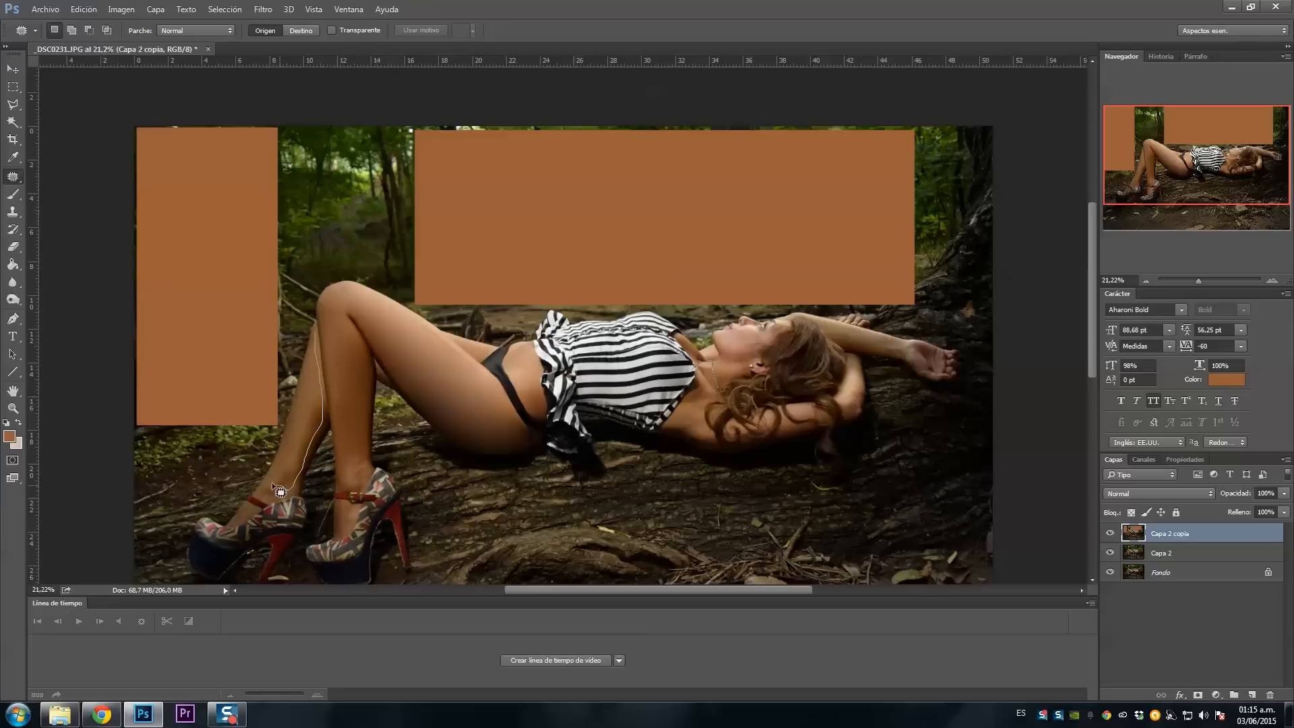
pyautogui.moveTo(309, 351); pyautogui.dragTo(314, 327)
pyautogui.moveTo(310, 404); pyautogui.dragTo(227, 265)
pyautogui.click(488, 403)
# Step: Patch the bare belly between the bikini bottom and the striped top with the skin-tone rectangle
pyautogui.moveTo(1198, 280); pyautogui.dragTo(1207, 281)
pyautogui.moveTo(458, 351); pyautogui.dragTo(411, 366)
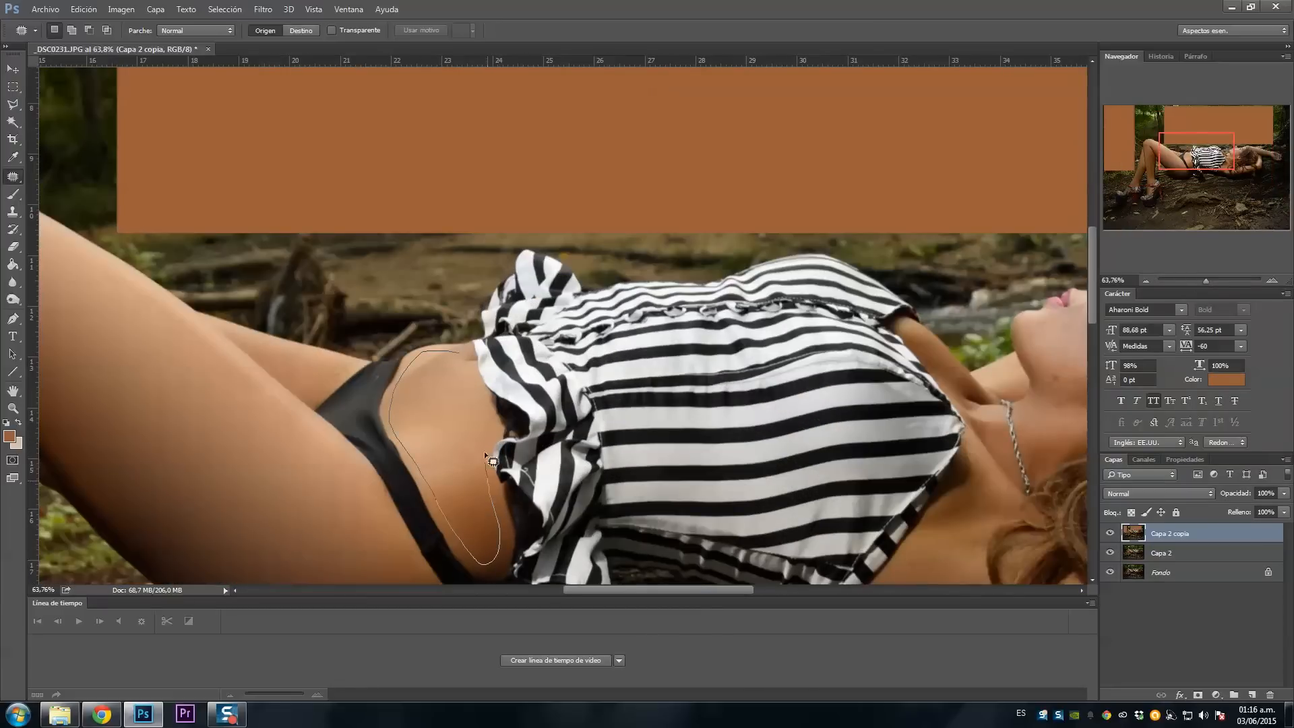
pyautogui.moveTo(470, 379); pyautogui.dragTo(461, 356)
pyautogui.moveTo(450, 432); pyautogui.dragTo(424, 103)
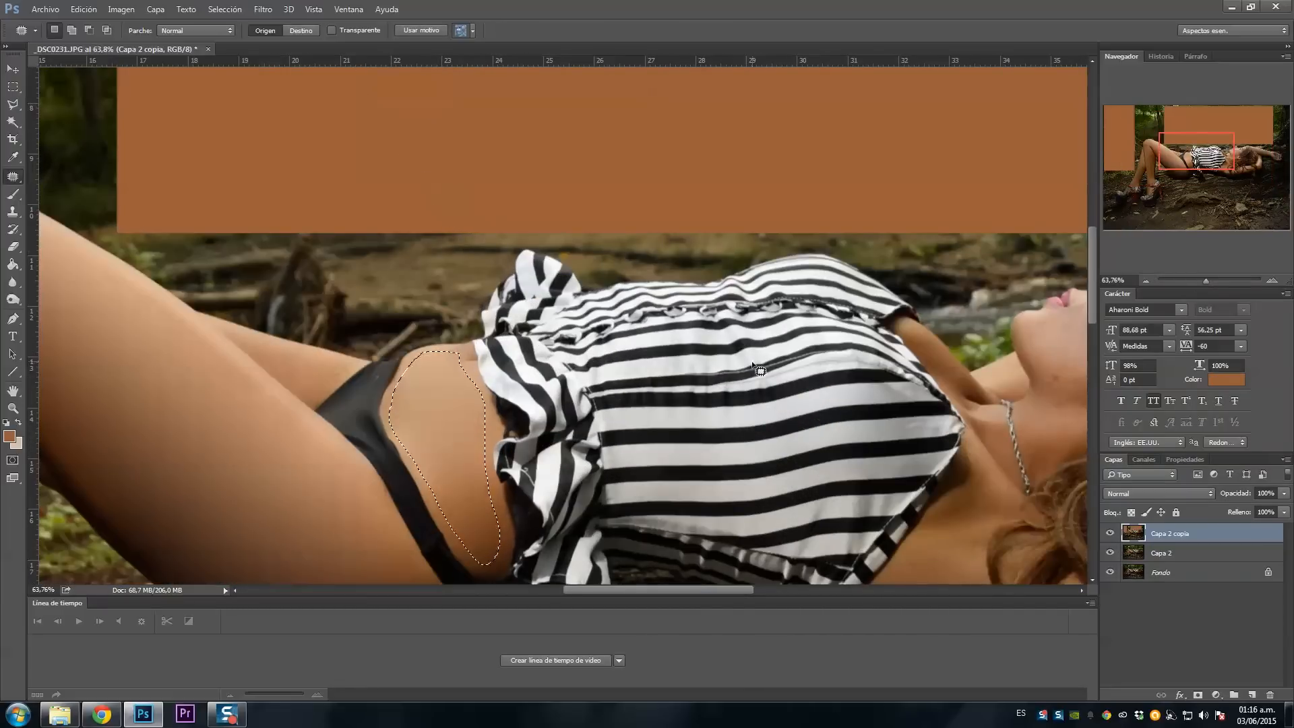
pyautogui.click(750, 355)
# Step: Remove the moles and blemishes on the cheek and jaw with the Spot Healing Brush
pyautogui.click(1225, 149)
pyautogui.moveTo(1206, 280); pyautogui.dragTo(1215, 279)
pyautogui.moveTo(1218, 148); pyautogui.dragTo(1230, 154)
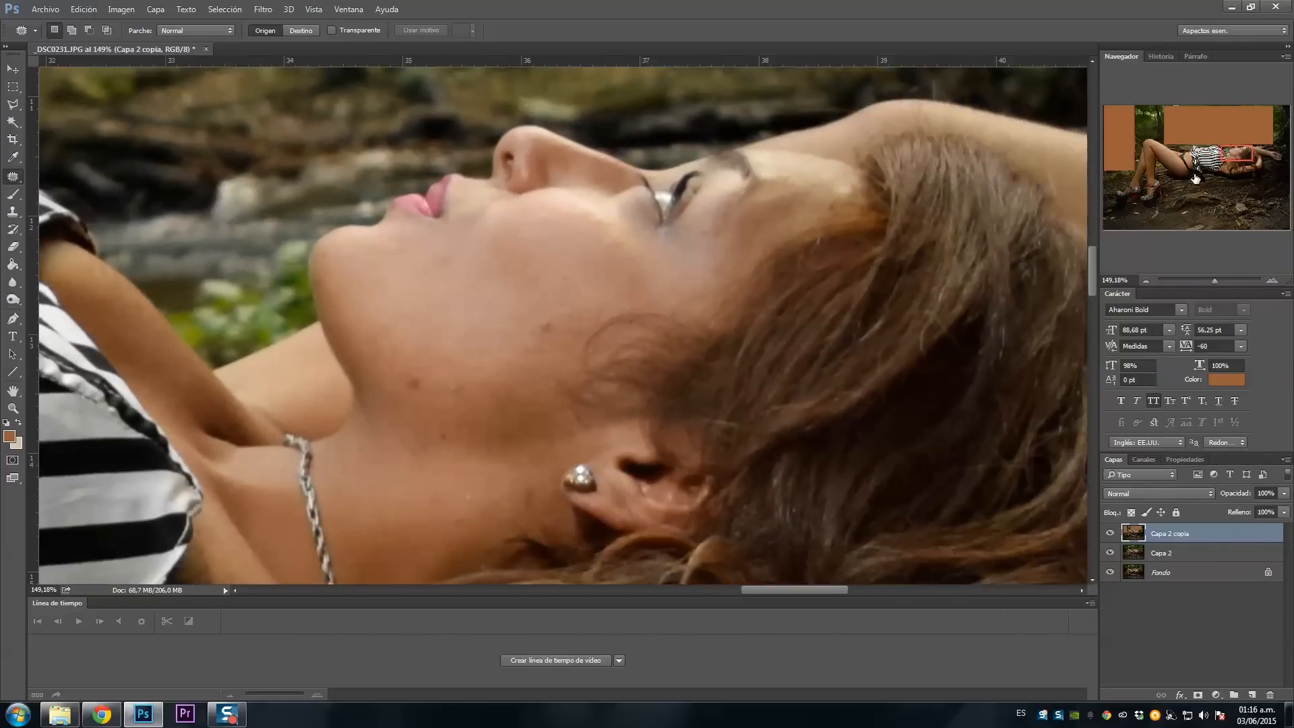
pyautogui.click(19, 179)
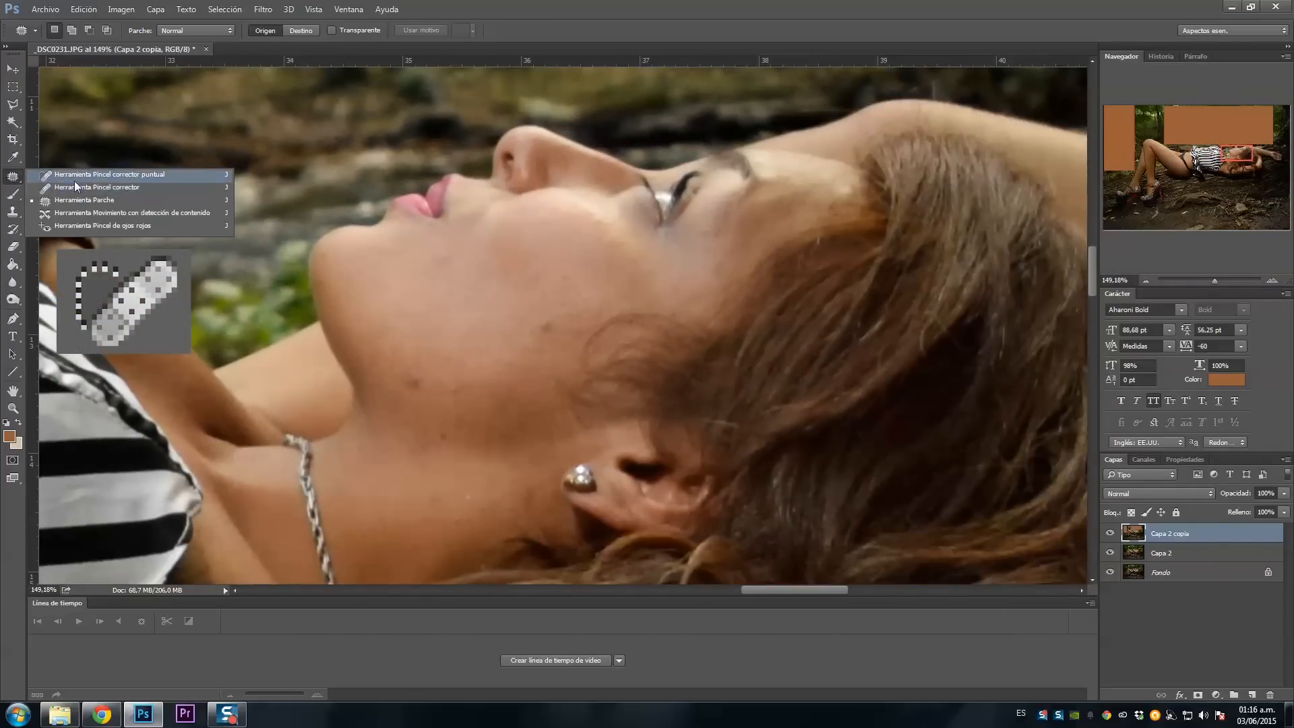
pyautogui.click(44, 180)
pyautogui.click(540, 324)
pyautogui.keyDown('alt'); pyautogui.rightClick(440, 262); pyautogui.keyUp('alt')
pyautogui.click(442, 255)
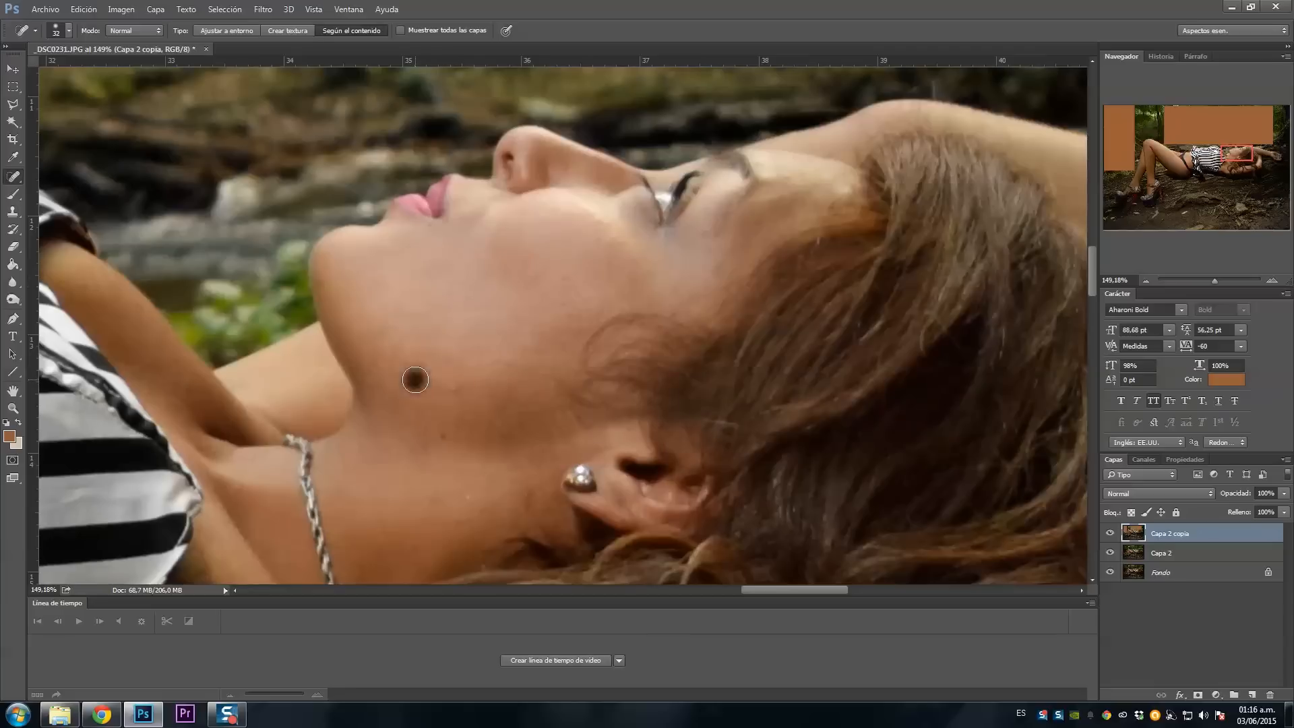
pyautogui.click(412, 382)
# Step: Patch the facial skin from chin and cheek to forehead with the skin-tone rectangle using the Patch tool
pyautogui.moveTo(1214, 281); pyautogui.dragTo(1203, 281)
pyautogui.scroll(3, 563, 326)
pyautogui.click(13, 176)
pyautogui.click(54, 203)
pyautogui.moveTo(638, 382); pyautogui.dragTo(602, 331)
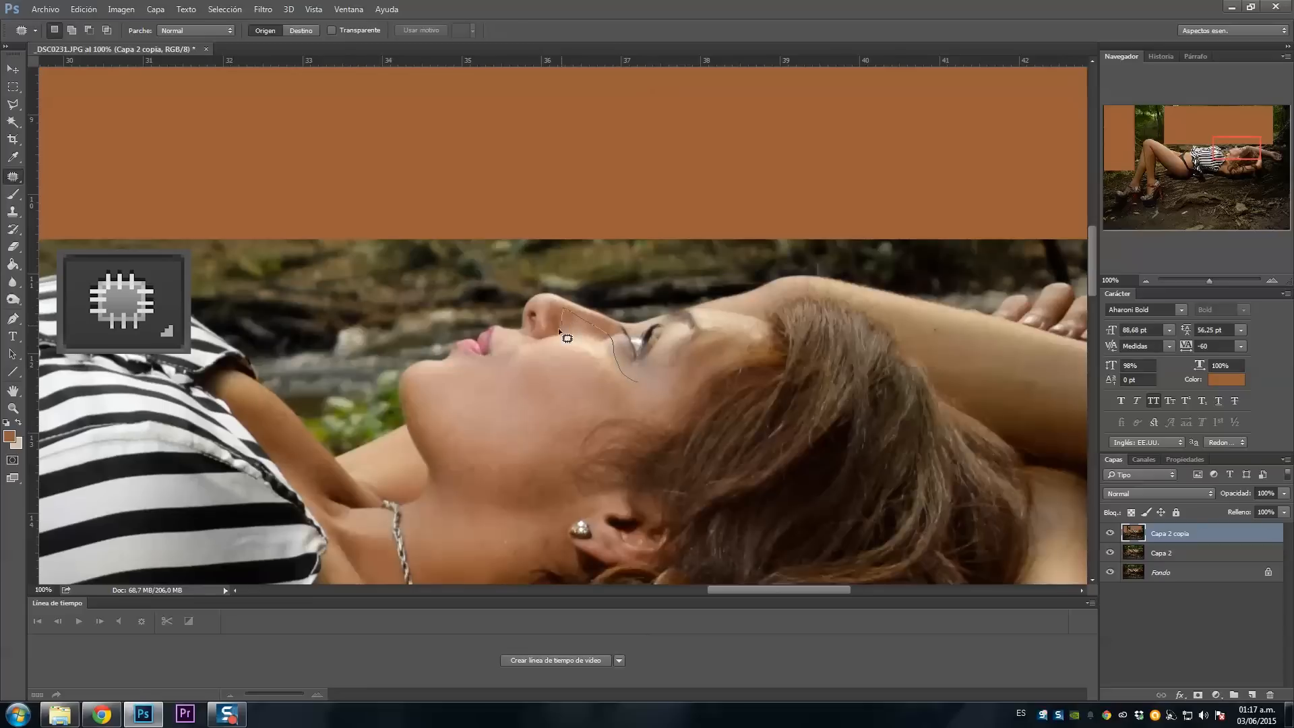
pyautogui.moveTo(492, 362)
pyautogui.mouseDown()
pyautogui.moveTo(431, 373)
pyautogui.moveTo(419, 411)
pyautogui.moveTo(457, 480)
pyautogui.mouseUp()
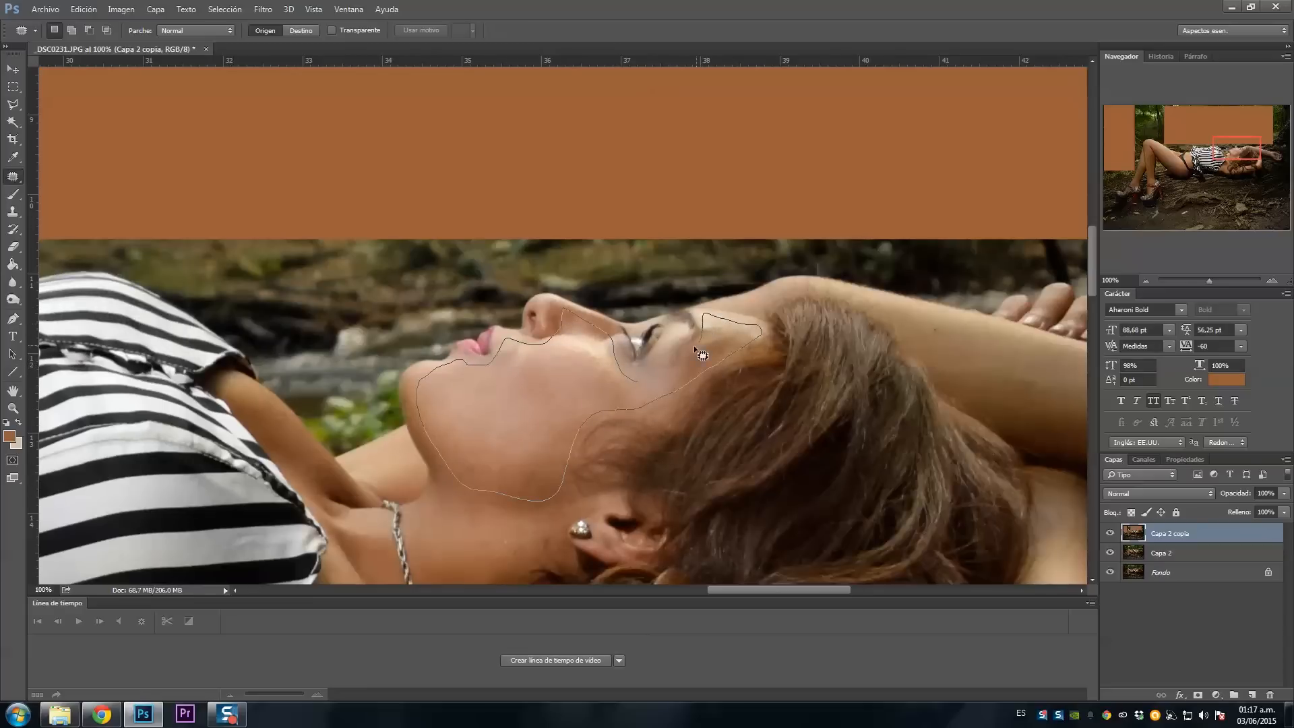
pyautogui.moveTo(641, 369); pyautogui.dragTo(638, 380)
pyautogui.scroll(3, 598, 411)
pyautogui.moveTo(598, 450)
pyautogui.mouseDown()
pyautogui.moveTo(591, 224)
pyautogui.moveTo(635, 156)
pyautogui.mouseUp()
pyautogui.hotkey('ctrl', 'd')
pyautogui.scroll(-7, 442, 360)
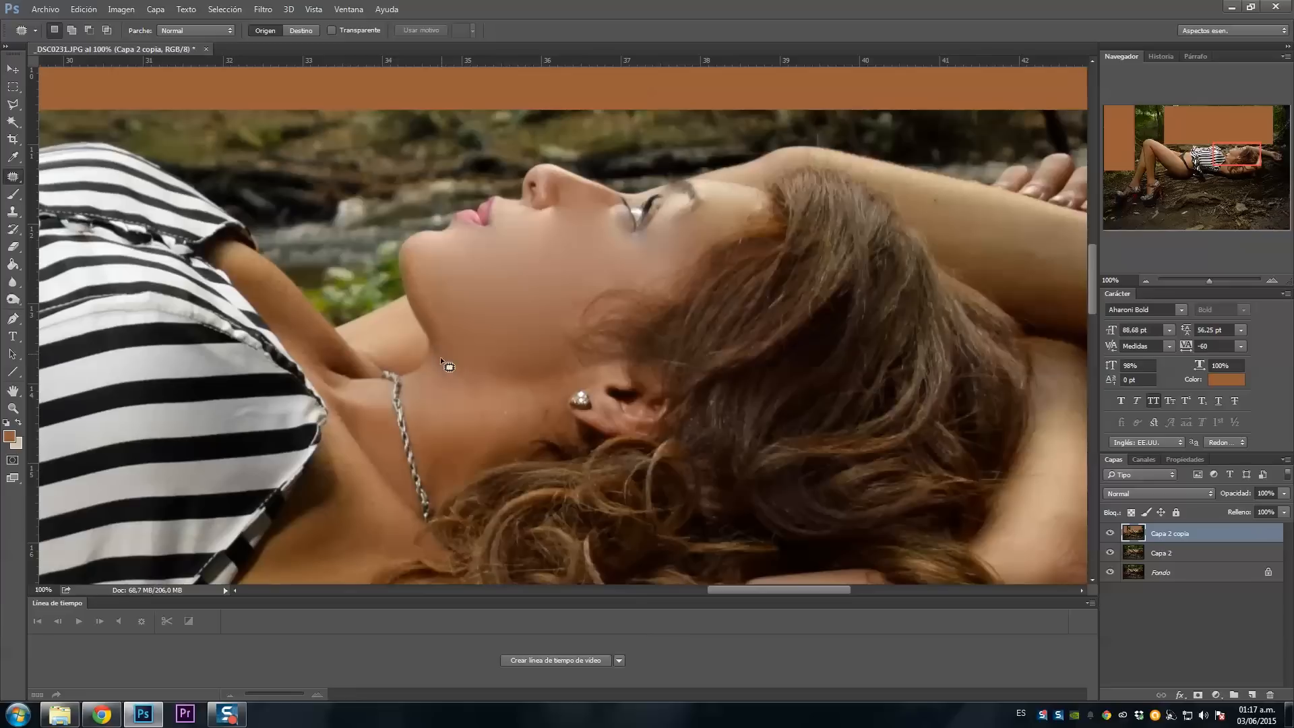
# Step: Patch the neck between the jaw and the necklace with the skin-tone rectangle
pyautogui.moveTo(513, 383); pyautogui.dragTo(515, 384)
pyautogui.moveTo(1210, 280); pyautogui.dragTo(1203, 280)
pyautogui.scroll(2, 549, 393)
pyautogui.moveTo(550, 403); pyautogui.dragTo(659, 178)
pyautogui.hotkey('ctrl', 'd')
# Step: Patch the outstretched forearm with the skin-tone rectangle
pyautogui.moveTo(1203, 280); pyautogui.dragTo(1205, 280)
pyautogui.moveTo(830, 383)
pyautogui.mouseDown()
pyautogui.moveTo(696, 396)
pyautogui.moveTo(648, 371)
pyautogui.moveTo(621, 335)
pyautogui.moveTo(802, 382)
pyautogui.mouseUp()
pyautogui.moveTo(775, 384); pyautogui.dragTo(745, 237)
pyautogui.hotkey('ctrl', 'd')
pyautogui.scroll(-2, 767, 465)
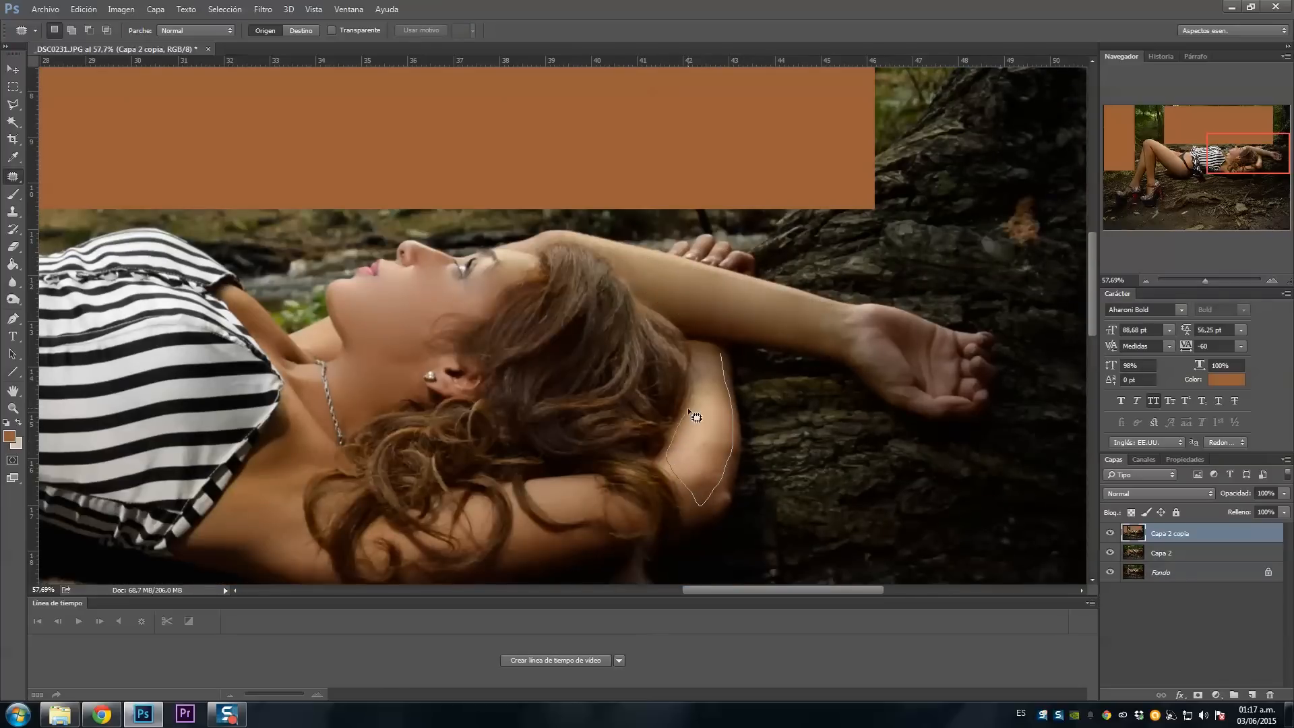
# Step: Patch the bent arm near the elbow, behind the hair, with the skin-tone rectangle
pyautogui.moveTo(708, 349); pyautogui.dragTo(720, 357)
pyautogui.scroll(2, 697, 367)
pyautogui.moveTo(709, 502); pyautogui.dragTo(723, 179)
pyautogui.hotkey('ctrl', 'd')
pyautogui.scroll(-5, 292, 320)
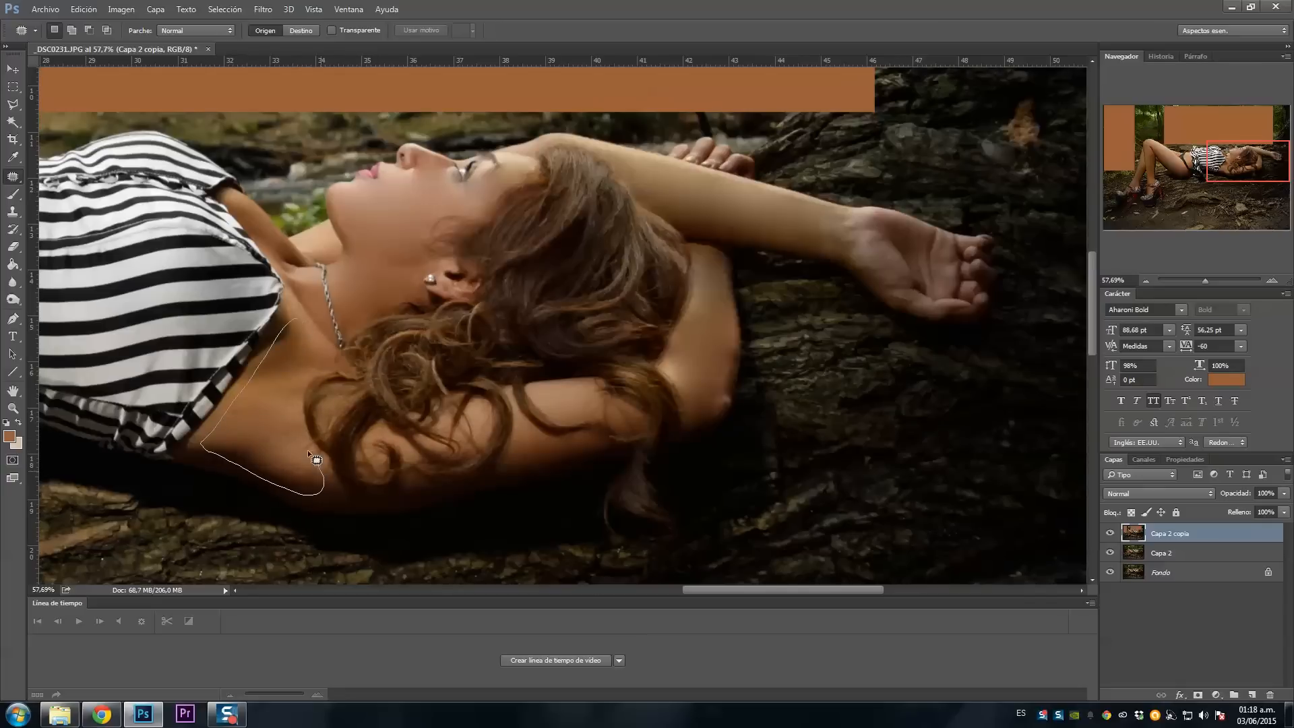
# Step: Patch the chest skin between the top's neckline and the hair with the skin-tone rectangle
pyautogui.moveTo(318, 353); pyautogui.dragTo(317, 352)
pyautogui.scroll(3, 310, 480)
pyautogui.moveTo(310, 479)
pyautogui.mouseDown()
pyautogui.moveTo(341, 238)
pyautogui.moveTo(371, 158)
pyautogui.mouseUp()
pyautogui.hotkey('ctrl', 'd')
pyautogui.scroll(-3, 538, 442)
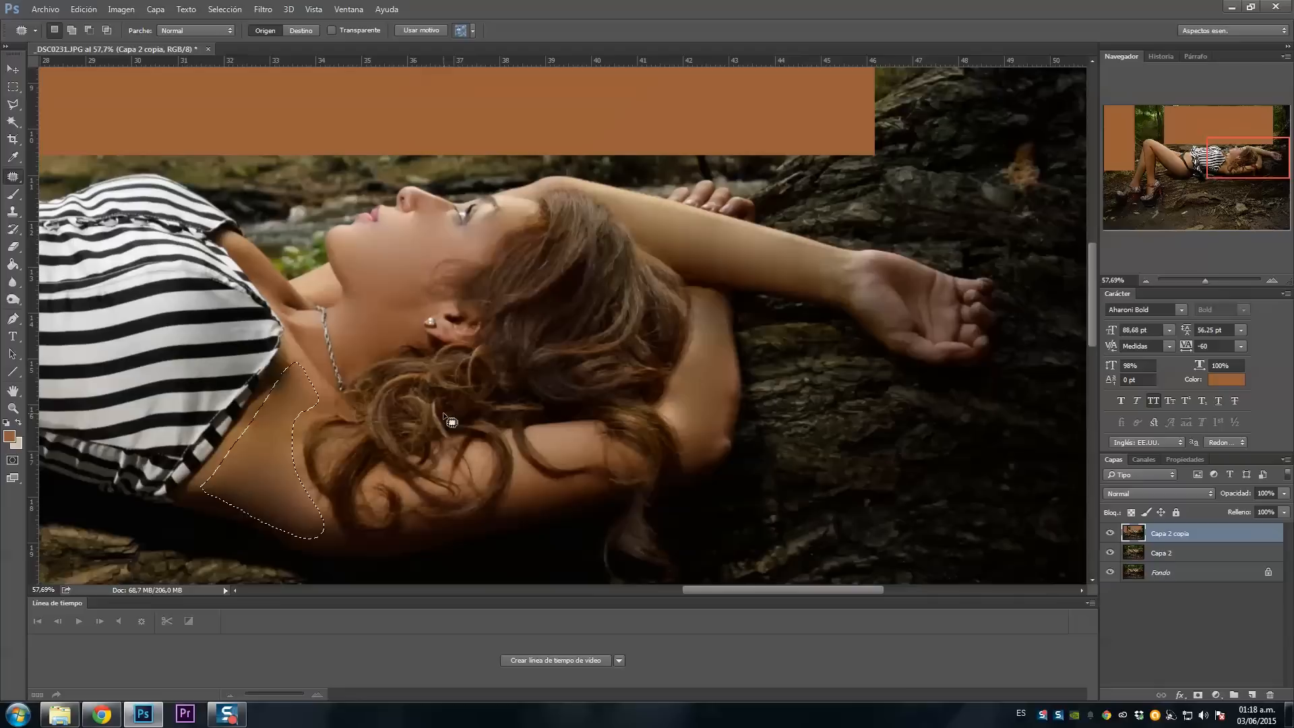
# Step: Patch the upper arm beneath the curls with the skin-tone rectangle and clear the selection
pyautogui.moveTo(578, 456)
pyautogui.mouseDown()
pyautogui.moveTo(560, 419)
pyautogui.moveTo(558, 72)
pyautogui.moveTo(589, 163)
pyautogui.mouseUp()
pyautogui.scroll(2, 558, 459)
pyautogui.moveTo(1205, 280); pyautogui.dragTo(1197, 280)
pyautogui.hotkey('ctrl', 'd')
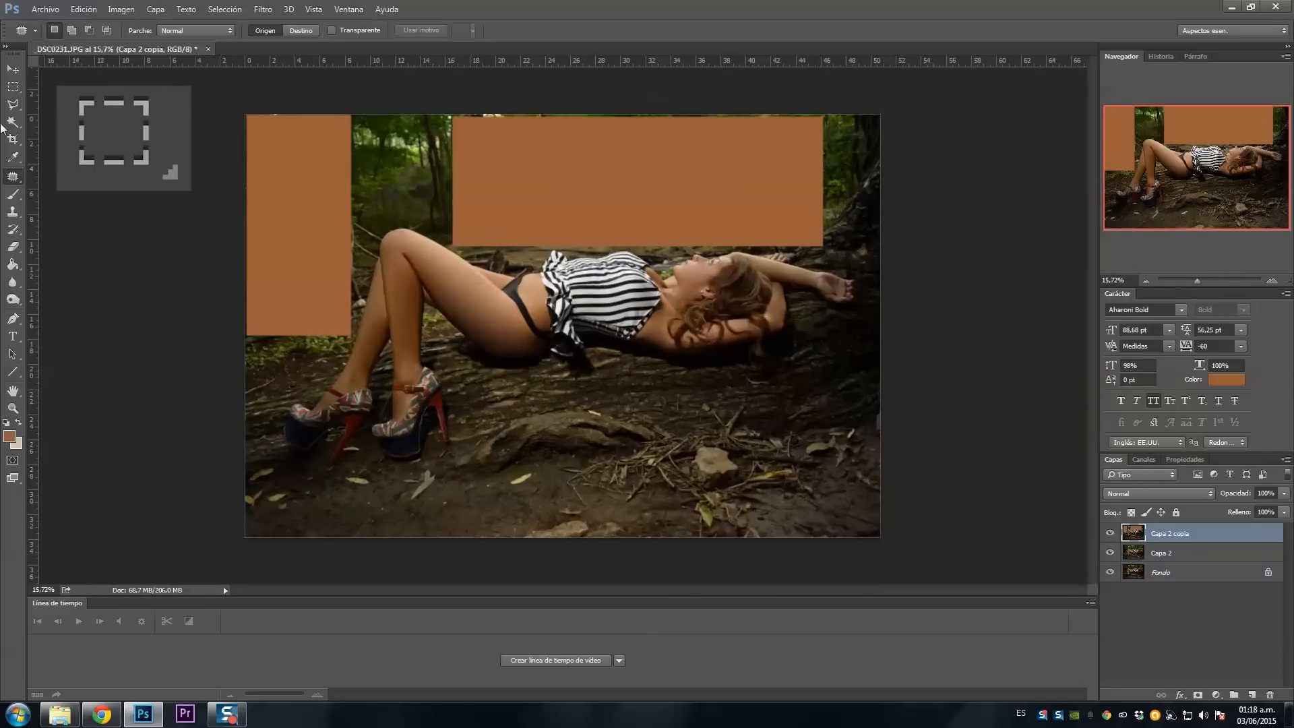
# Step: Delete both skin-tone rectangles from the Capa 2 copia layer
pyautogui.click(14, 87)
pyautogui.moveTo(222, 98); pyautogui.dragTo(354, 343)
pyautogui.press('Delete')
pyautogui.moveTo(447, 115); pyautogui.dragTo(830, 252)
pyautogui.press('Delete')
# Step: Toggle the visibility of the layers to compare the patched skin with the layers beneath
pyautogui.click(1110, 553)
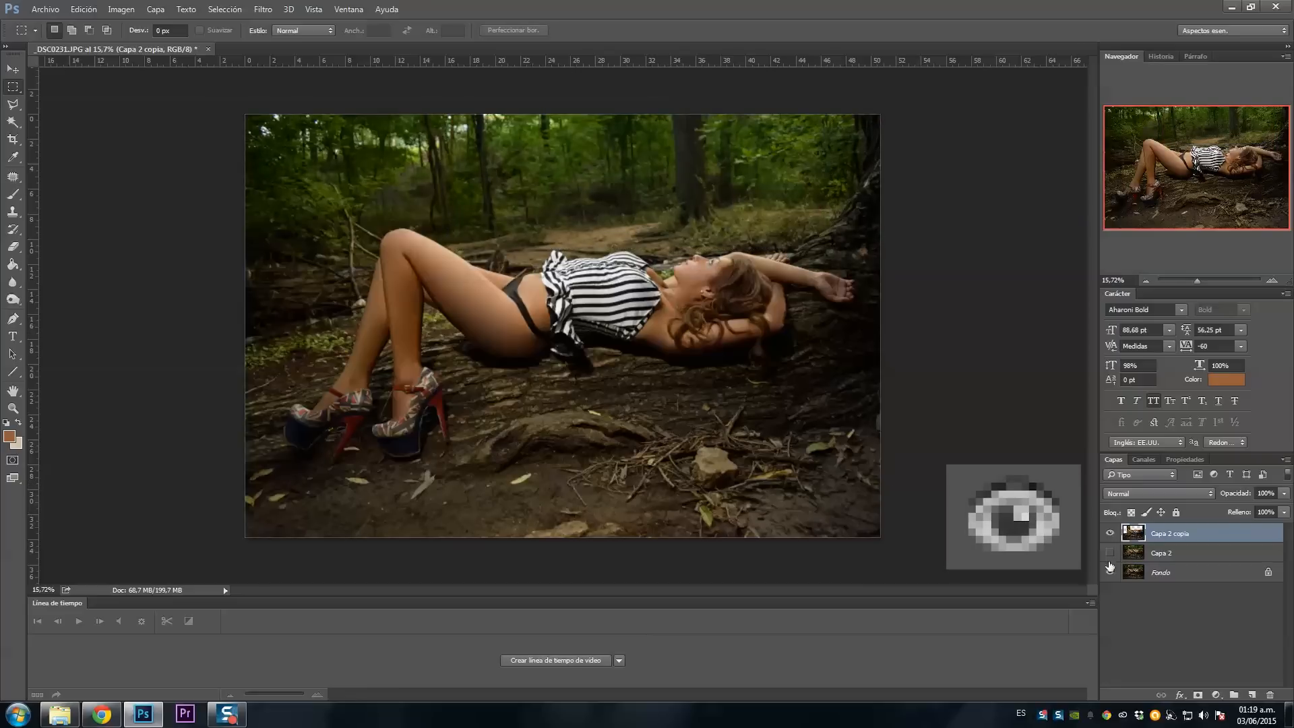
pyautogui.click(1110, 572)
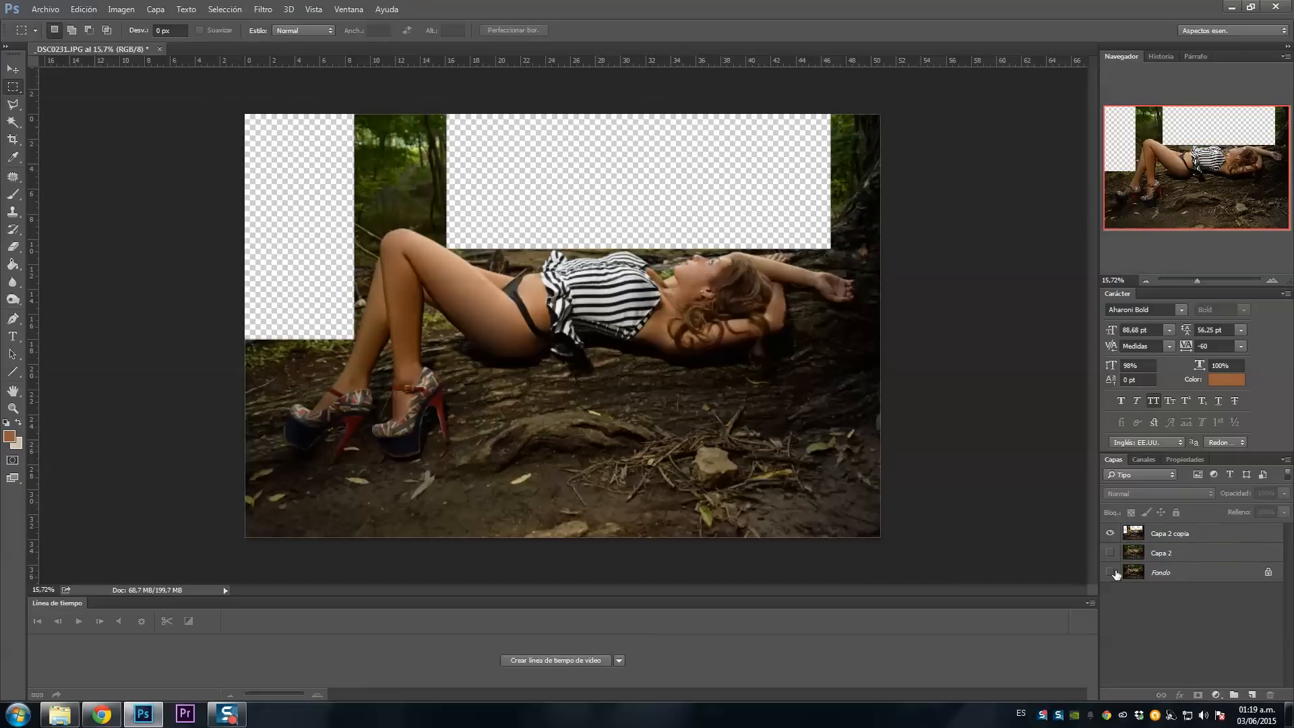
pyautogui.click(1111, 534)
pyautogui.click(1110, 534)
pyautogui.click(1111, 535)
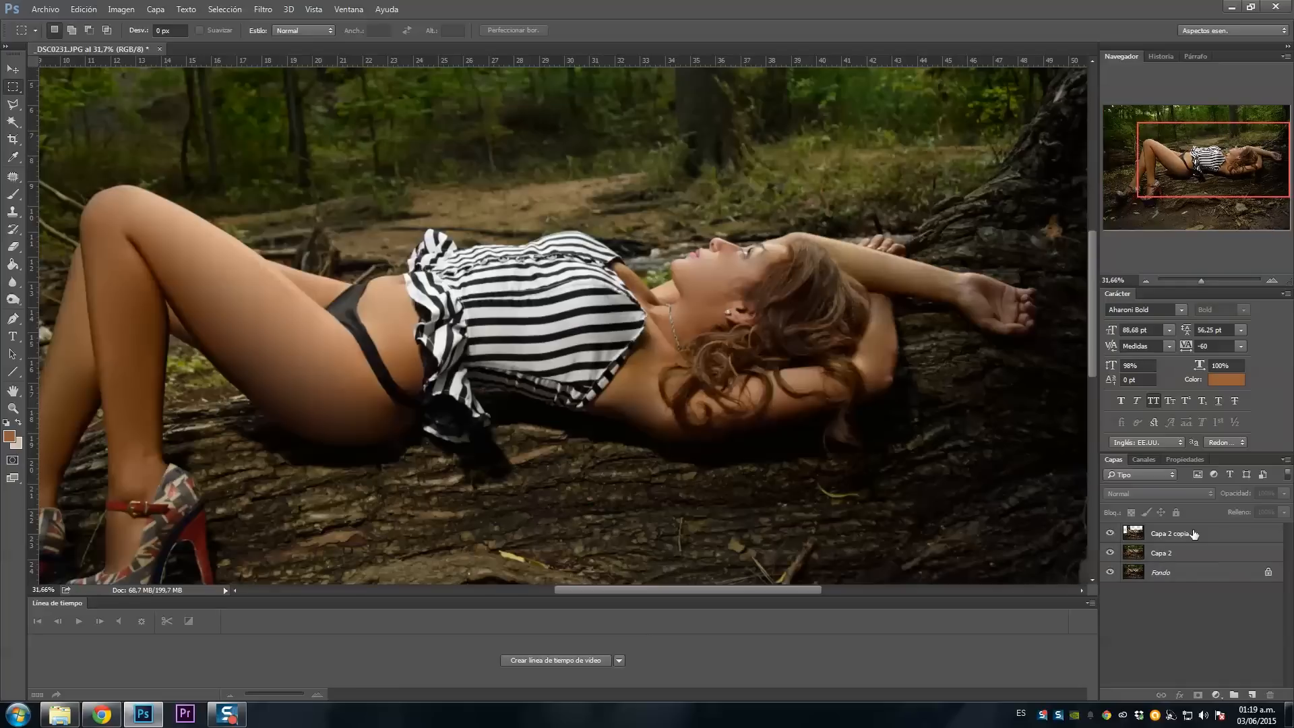
# Step: Set the opacity of the Capa 2 copia layer to 50%
pyautogui.click(1194, 533)
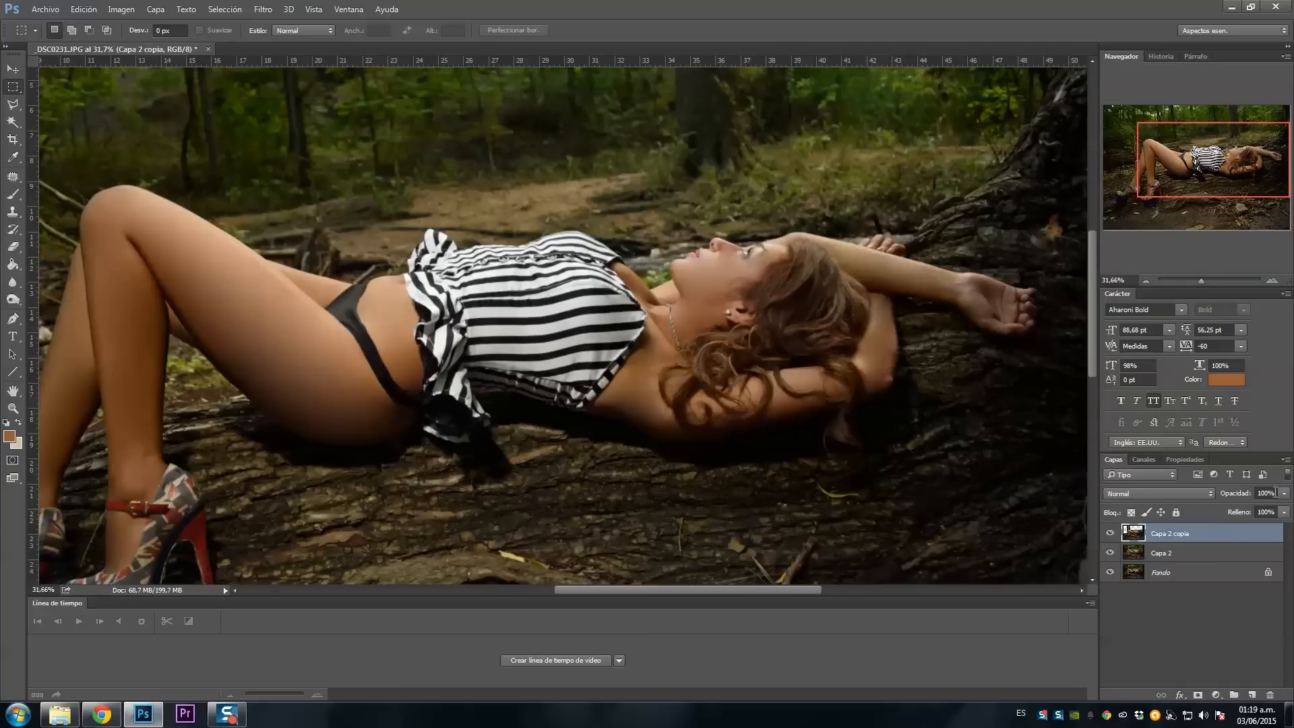
pyautogui.click(1267, 493)
pyautogui.write('50')
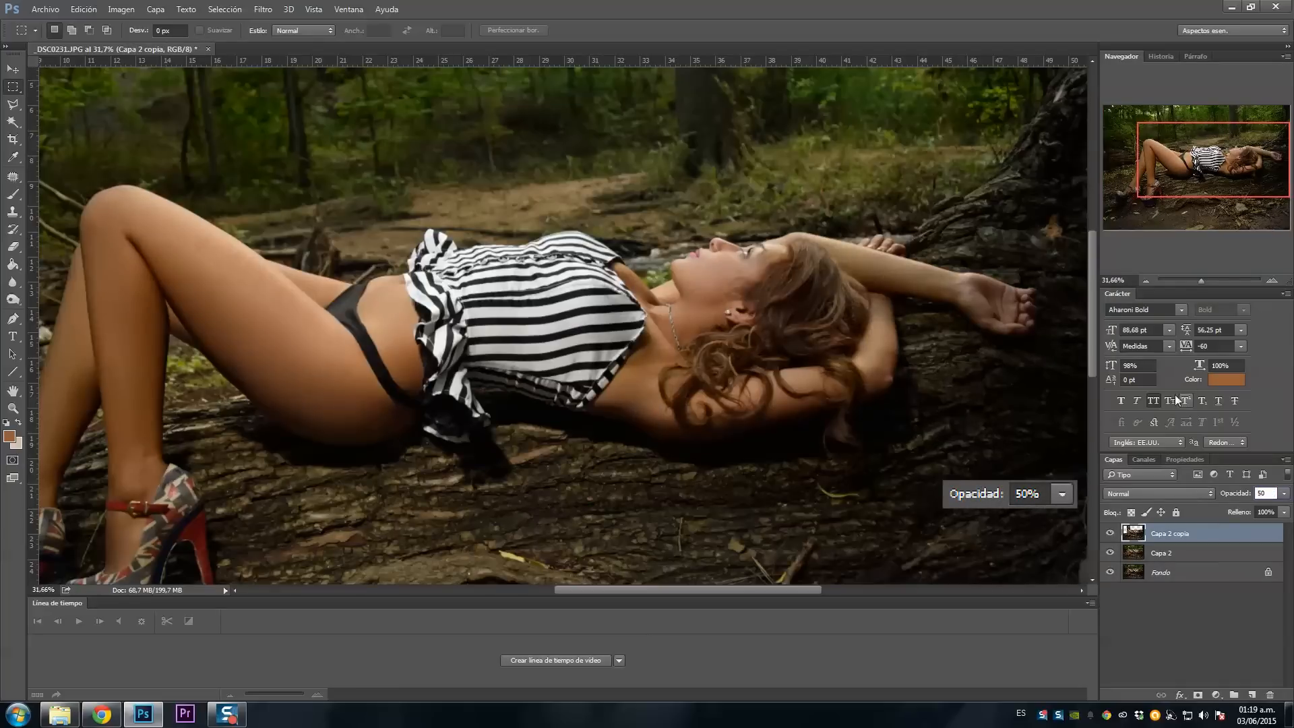
# Step: Soften the patched layer around the hip, arms, face and neck edges with the Eraser at 50% opacity
pyautogui.moveTo(1221, 173); pyautogui.dragTo(1186, 182)
pyautogui.press('e')
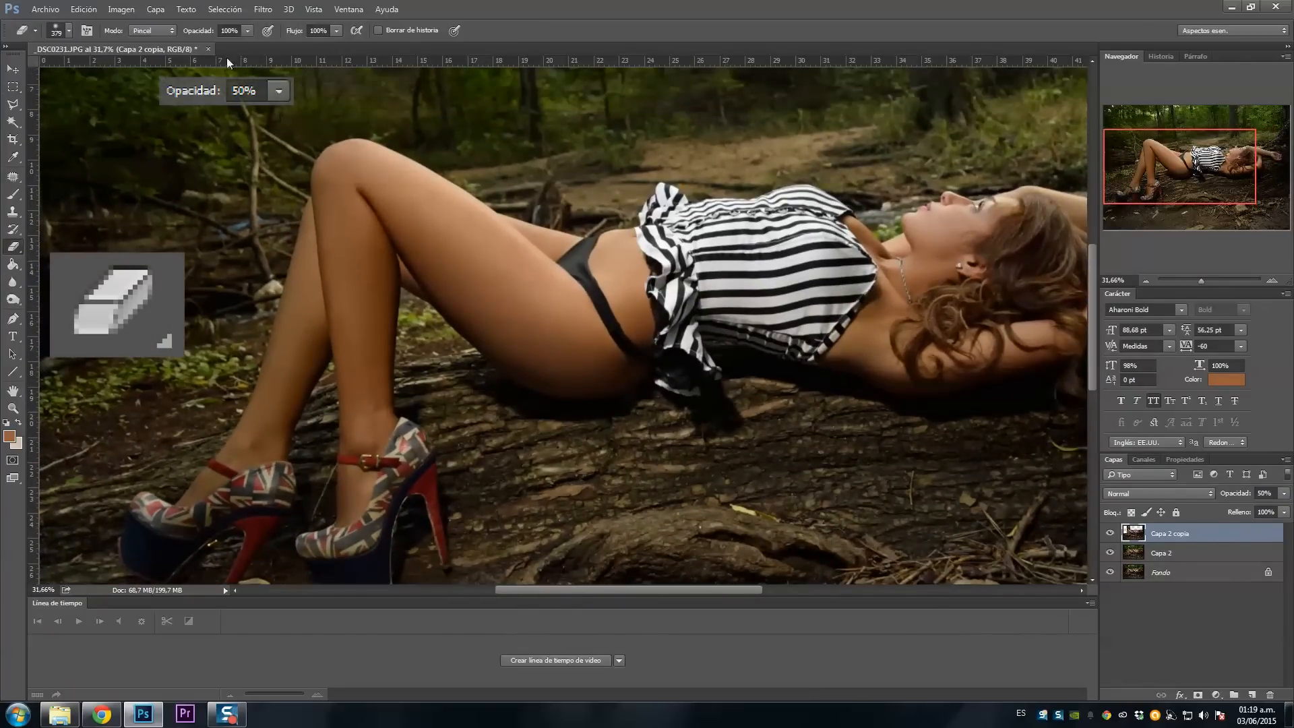
pyautogui.moveTo(238, 31); pyautogui.dragTo(217, 32)
pyautogui.write('50')
pyautogui.press('Return')
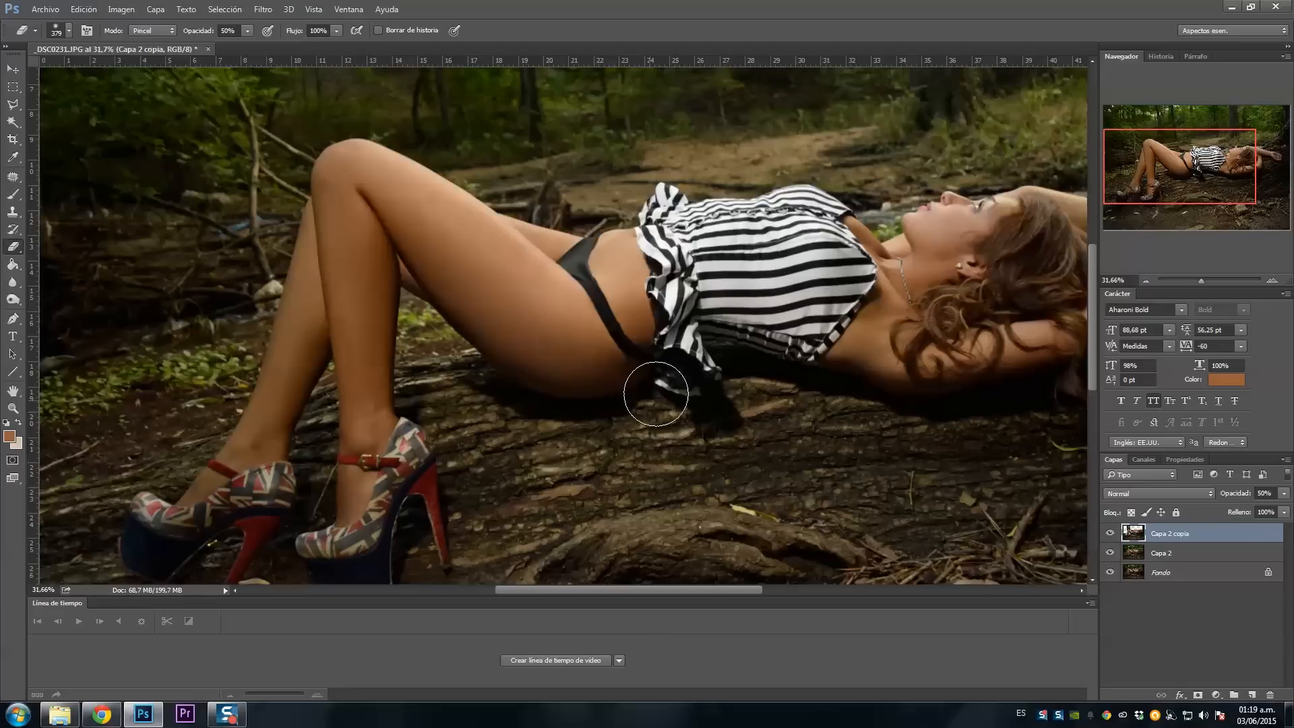
pyautogui.moveTo(666, 381); pyautogui.dragTo(680, 330)
pyautogui.moveTo(1180, 167); pyautogui.dragTo(1209, 167)
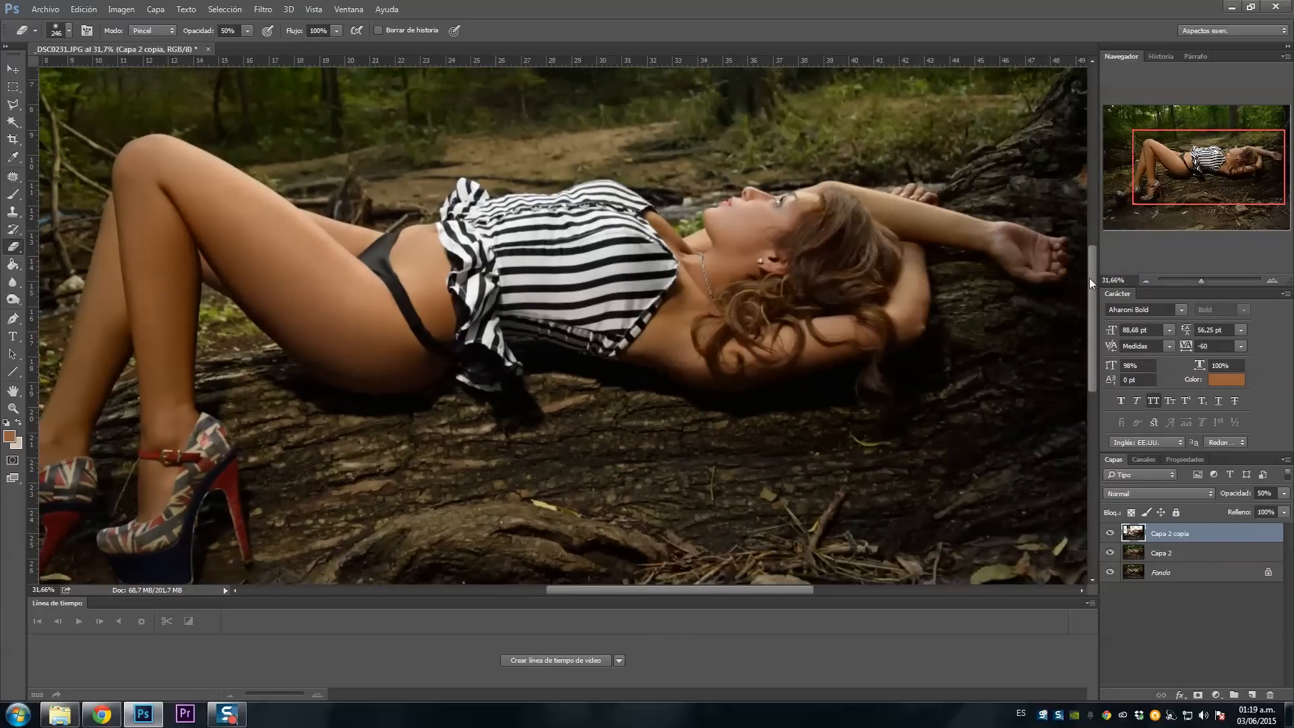
pyautogui.scroll(4, 947, 310)
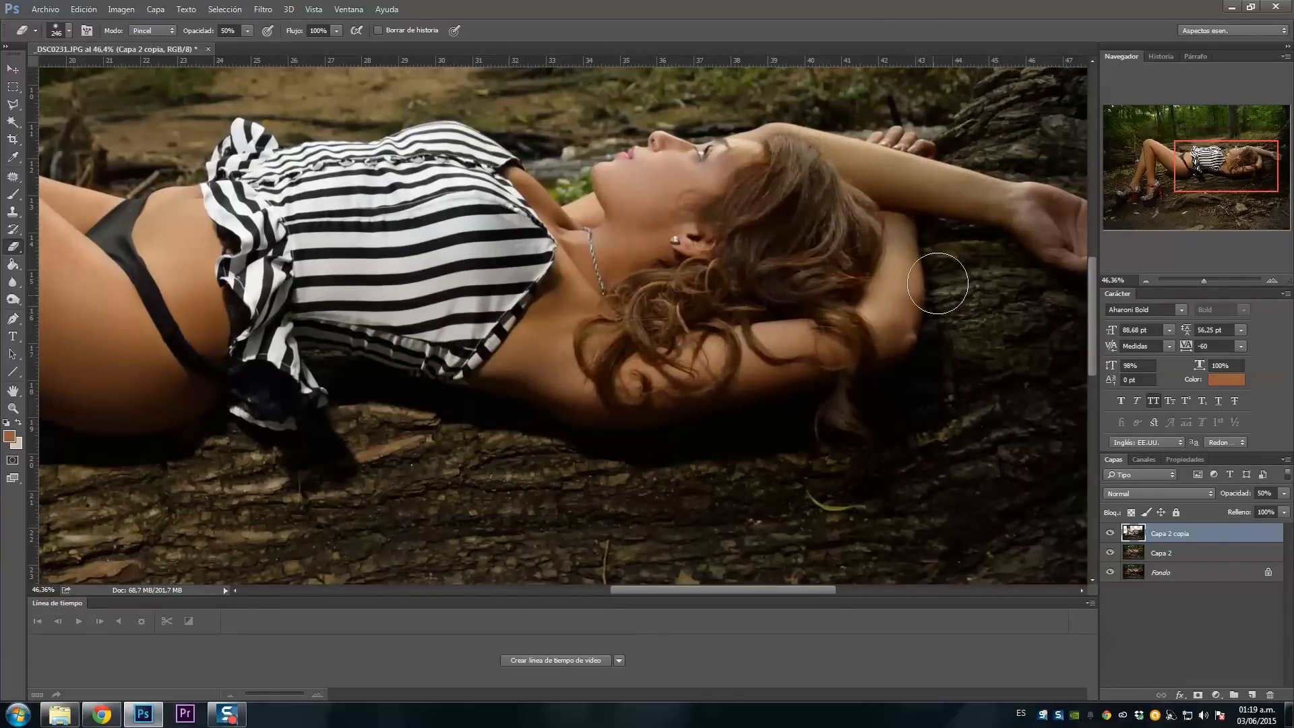
pyautogui.scroll(2, 967, 326)
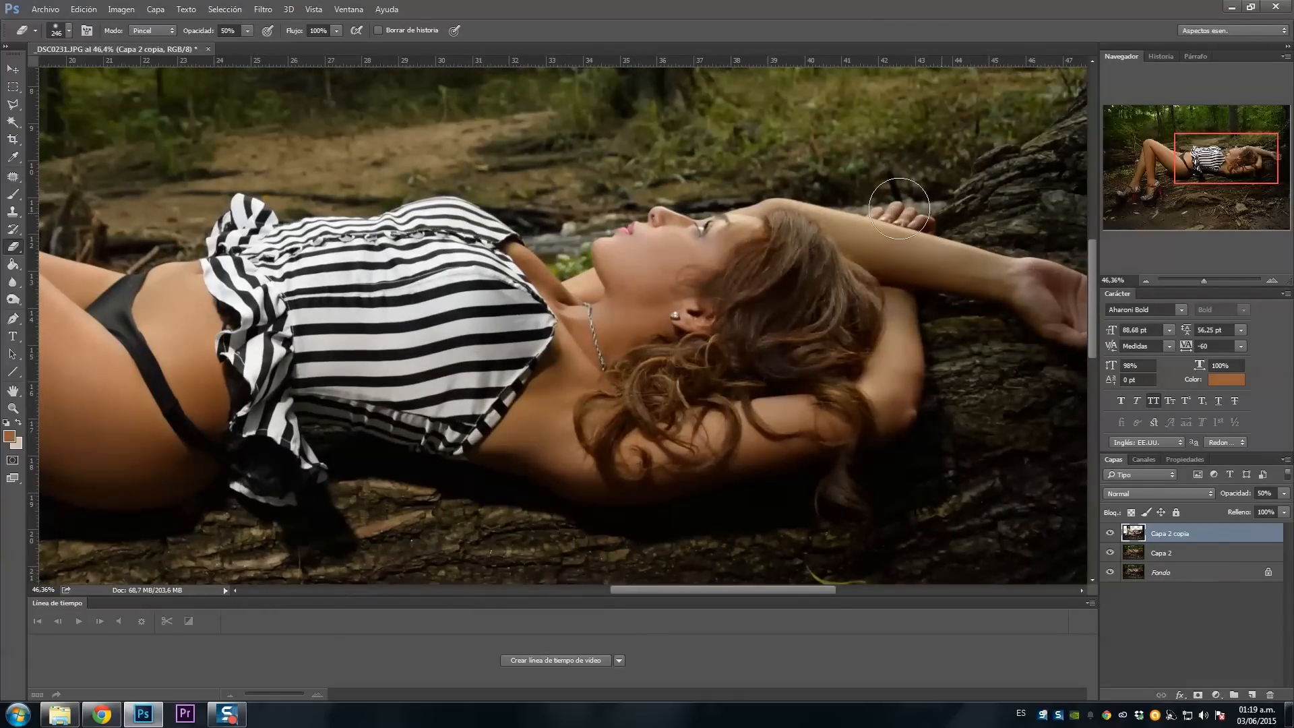
pyautogui.scroll(5, 769, 185)
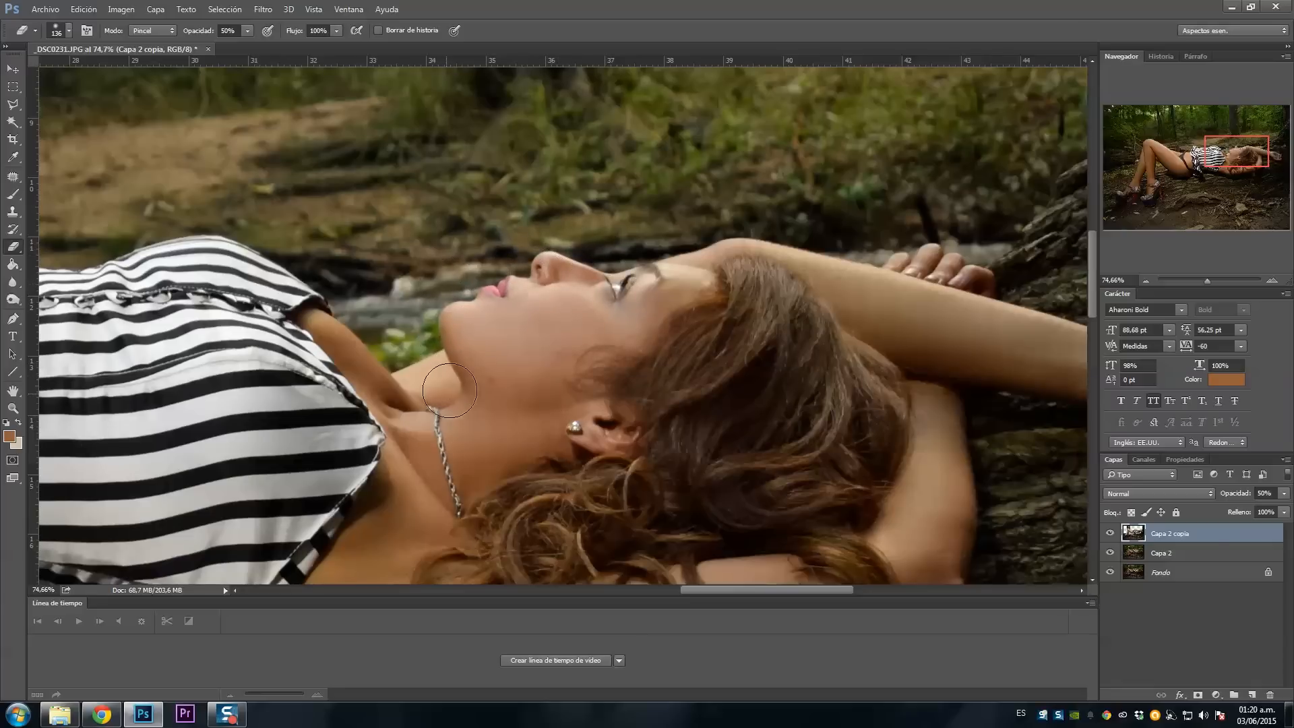
# Step: Toggle the Capa 2 copia layer's visibility to compare the whole photo with and without the skin smoothing
pyautogui.moveTo(1207, 279); pyautogui.dragTo(1198, 283)
pyautogui.click(1110, 534)
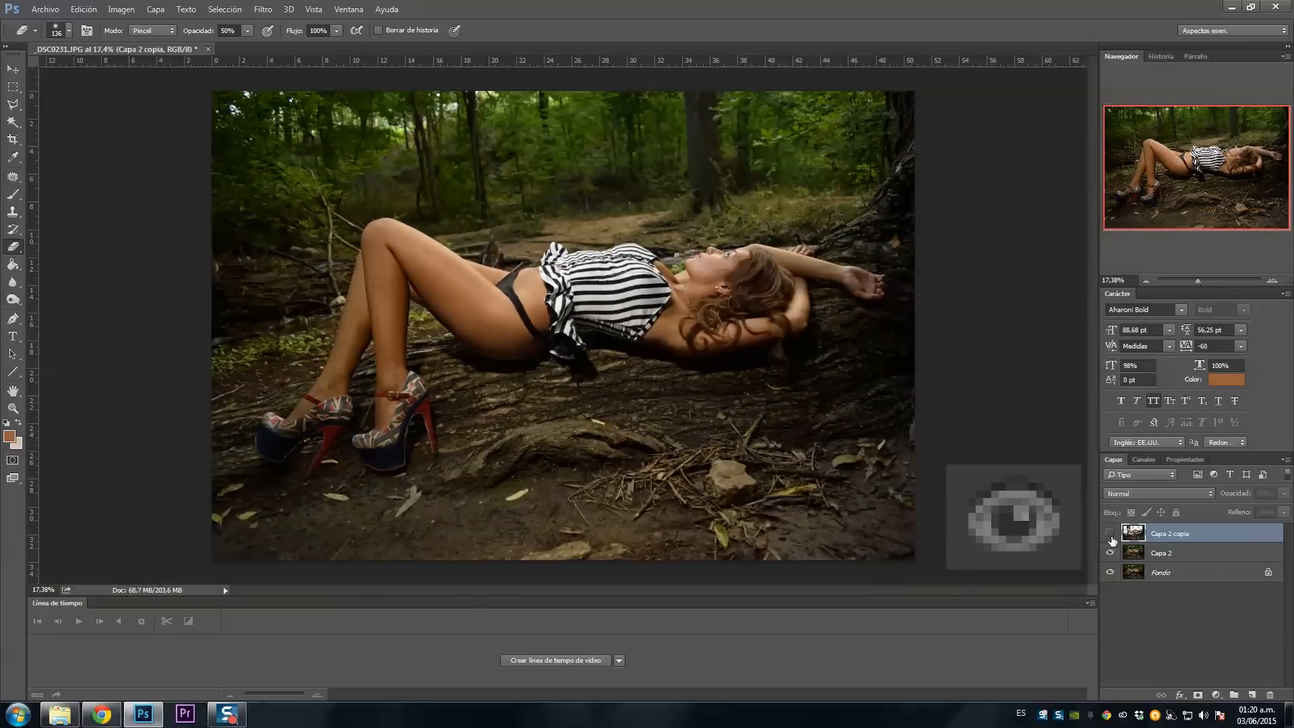
pyautogui.click(1111, 536)
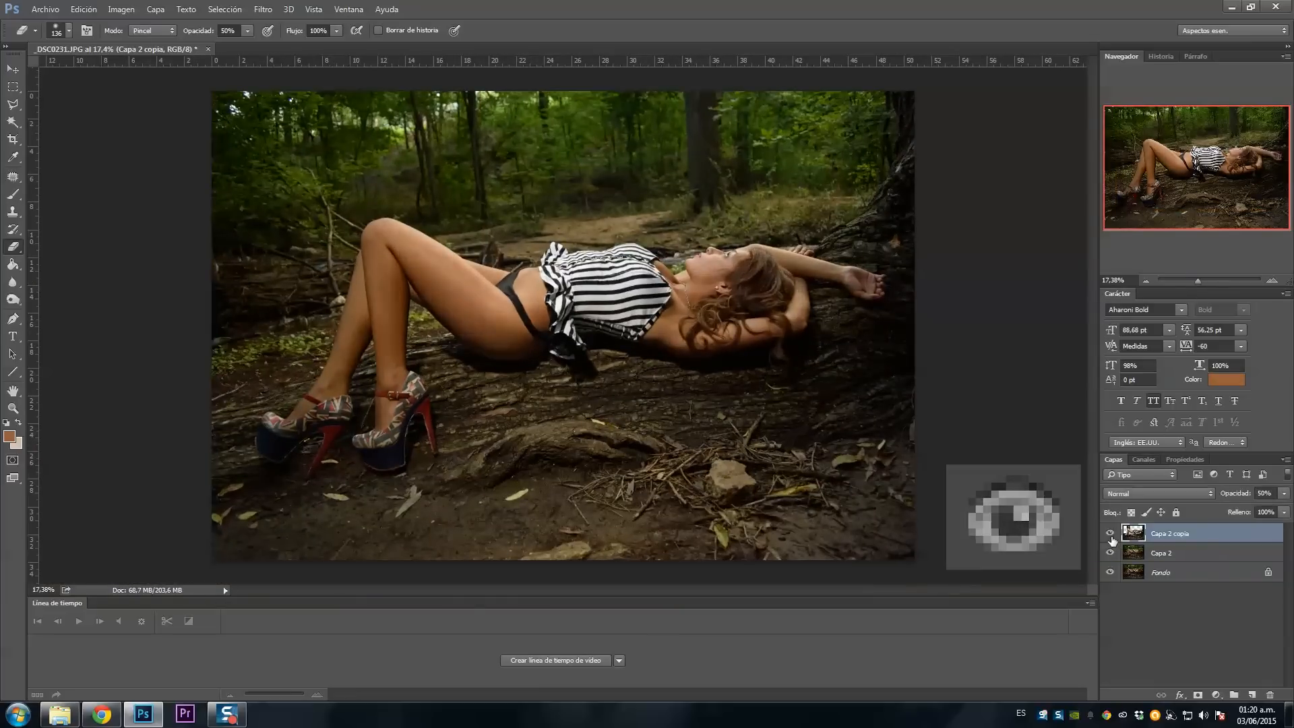
pyautogui.click(1110, 536)
pyautogui.click(1111, 536)
# Step: Merge the Capa 2 copia layer down into Capa 2
pyautogui.moveTo(1198, 281); pyautogui.dragTo(1200, 281)
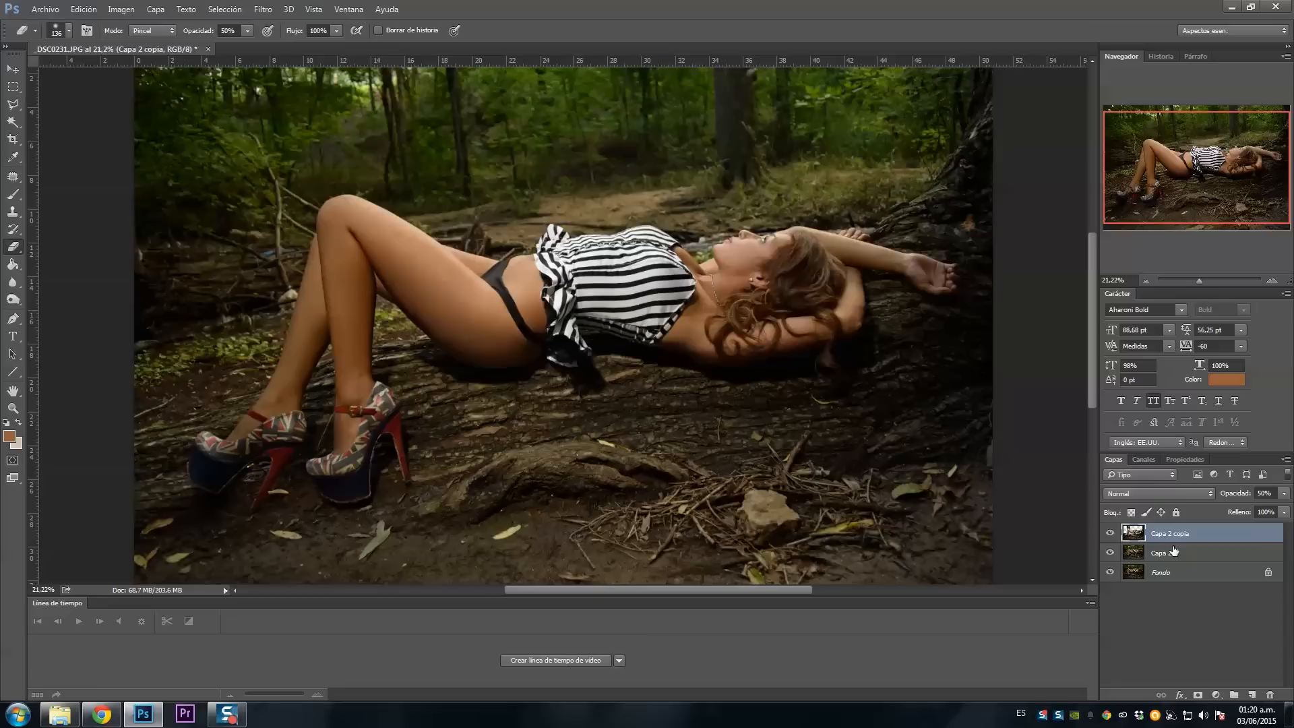
pyautogui.hotkey('ctrl', 'e')
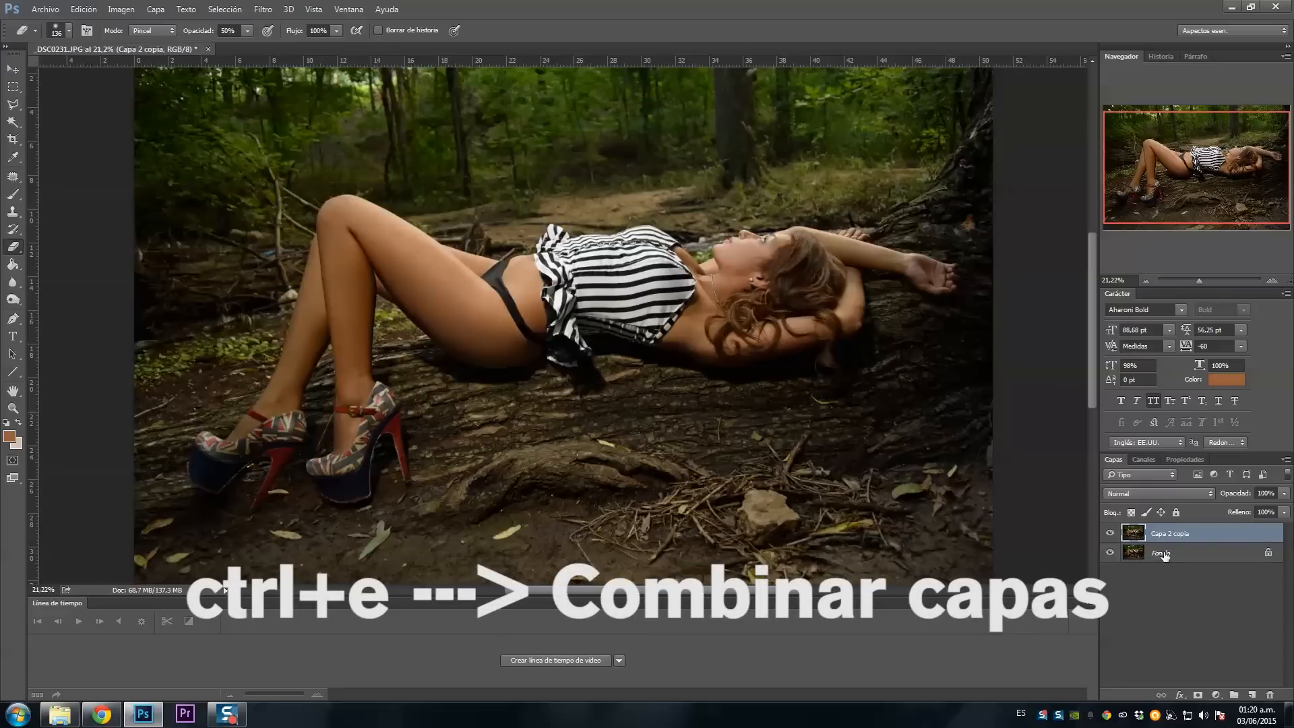
# Step: Toggle the Capa 2 copia layer's visibility to compare the photo before and after the merged retouch
pyautogui.click(1111, 534)
pyautogui.click(1111, 535)
pyautogui.click(1111, 534)
# Step: Add a new empty layer and set the foreground to a light skin tone based on a colour sampled from the thigh
pyautogui.scroll(3, 249, 287)
pyautogui.hotkey('ctrl', 'shift', 'n')
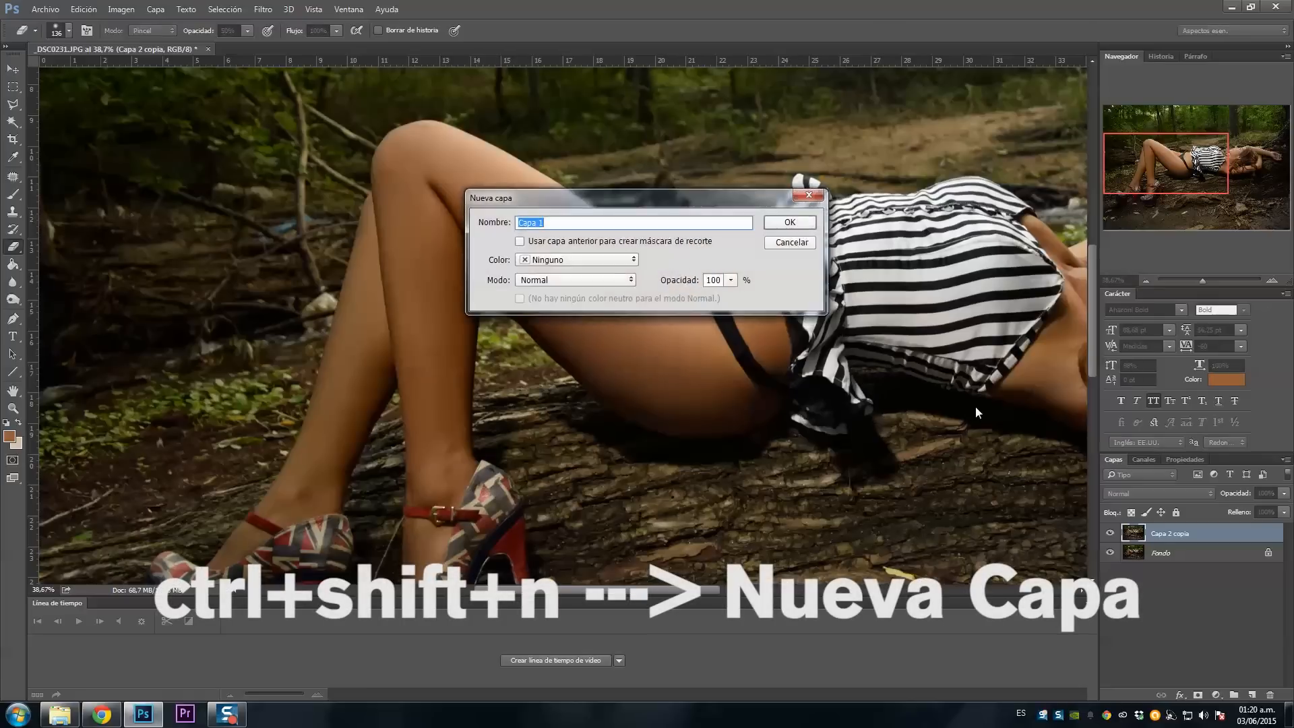
pyautogui.press('Return')
pyautogui.click(12, 319)
pyautogui.click(18, 423)
pyautogui.click(17, 438)
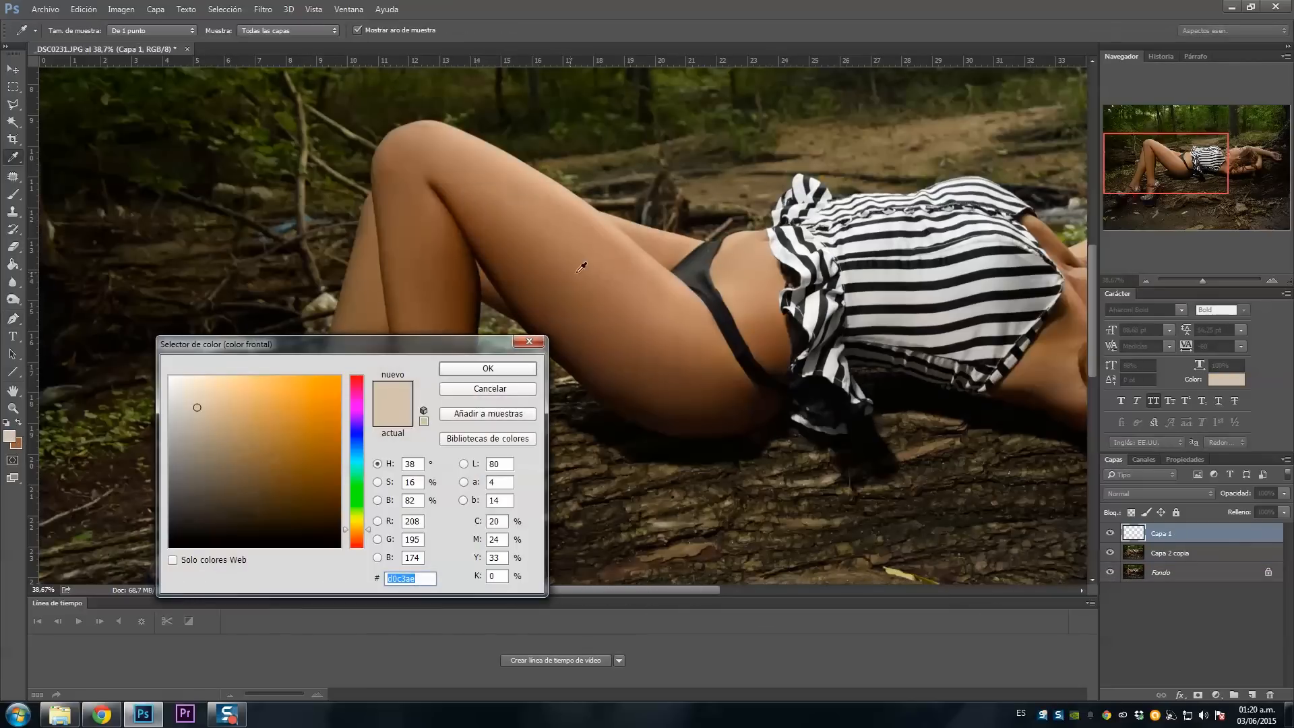
pyautogui.click(651, 258)
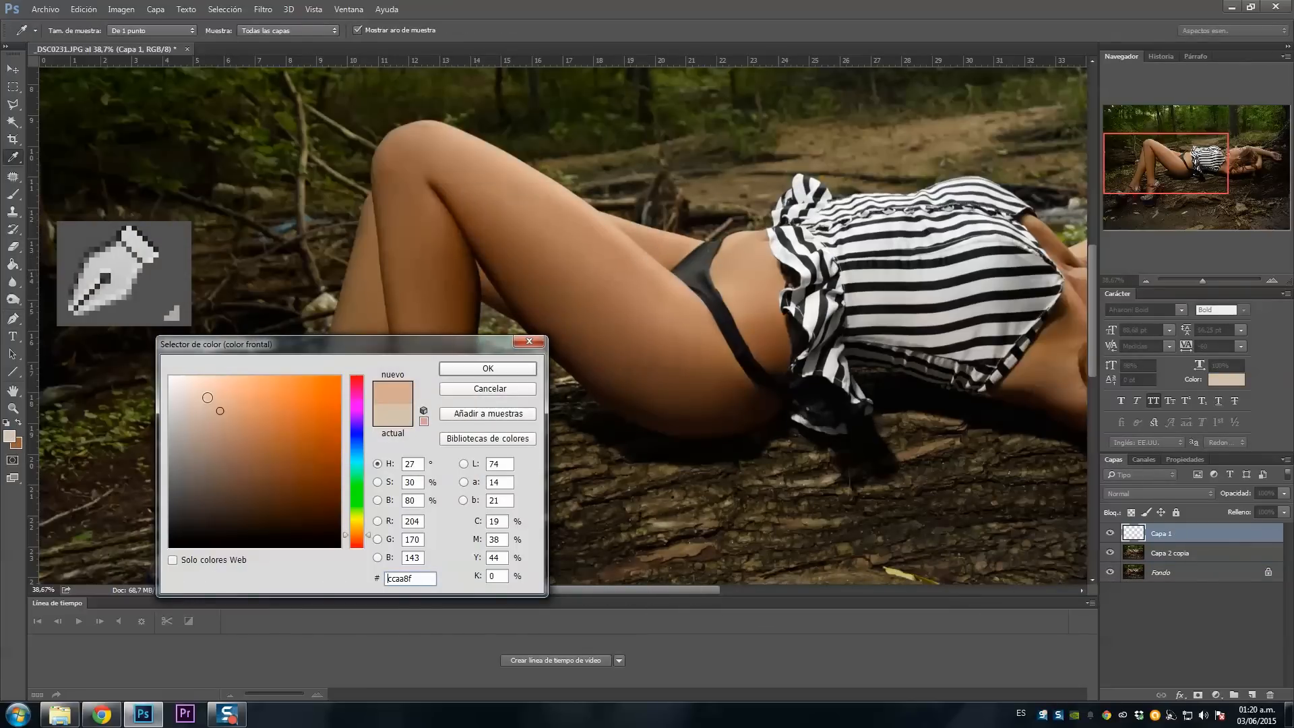
pyautogui.click(206, 398)
pyautogui.press('Return')
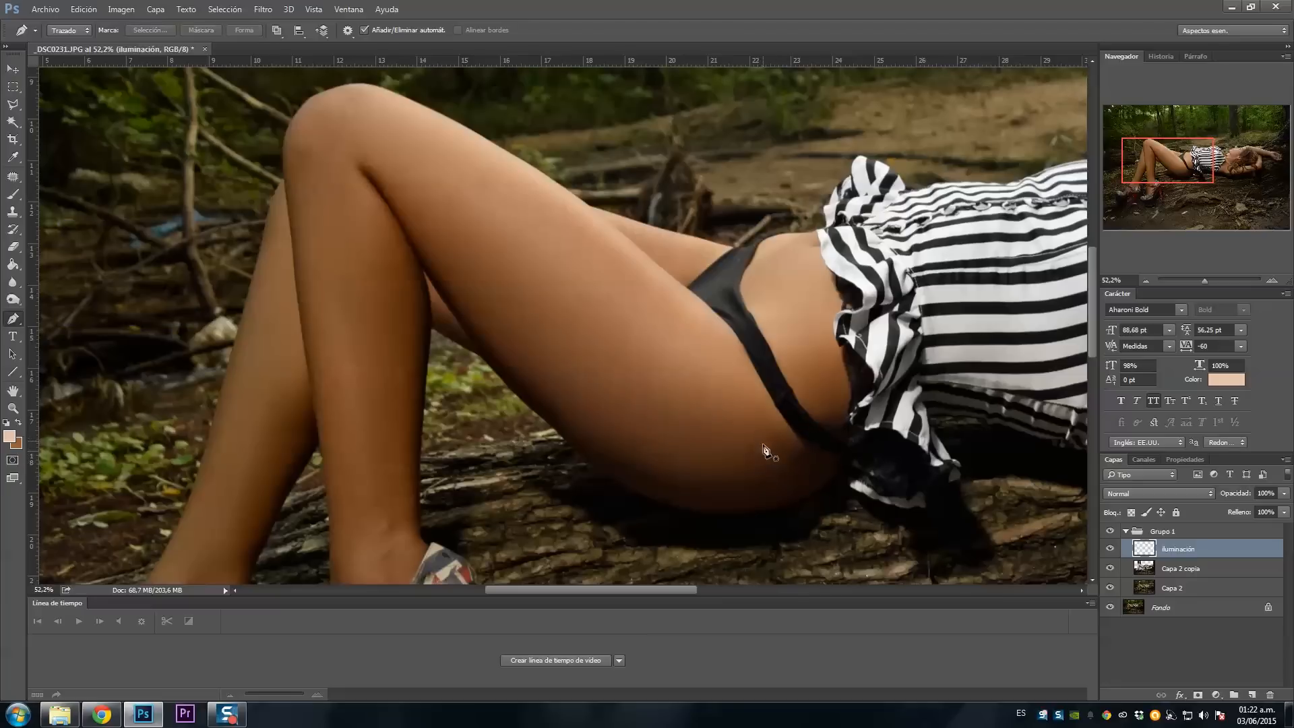
# Step: Outline the length of the front thigh with the Pen tool and convert the path to a feathered selection
pyautogui.moveTo(763, 440); pyautogui.dragTo(750, 455)
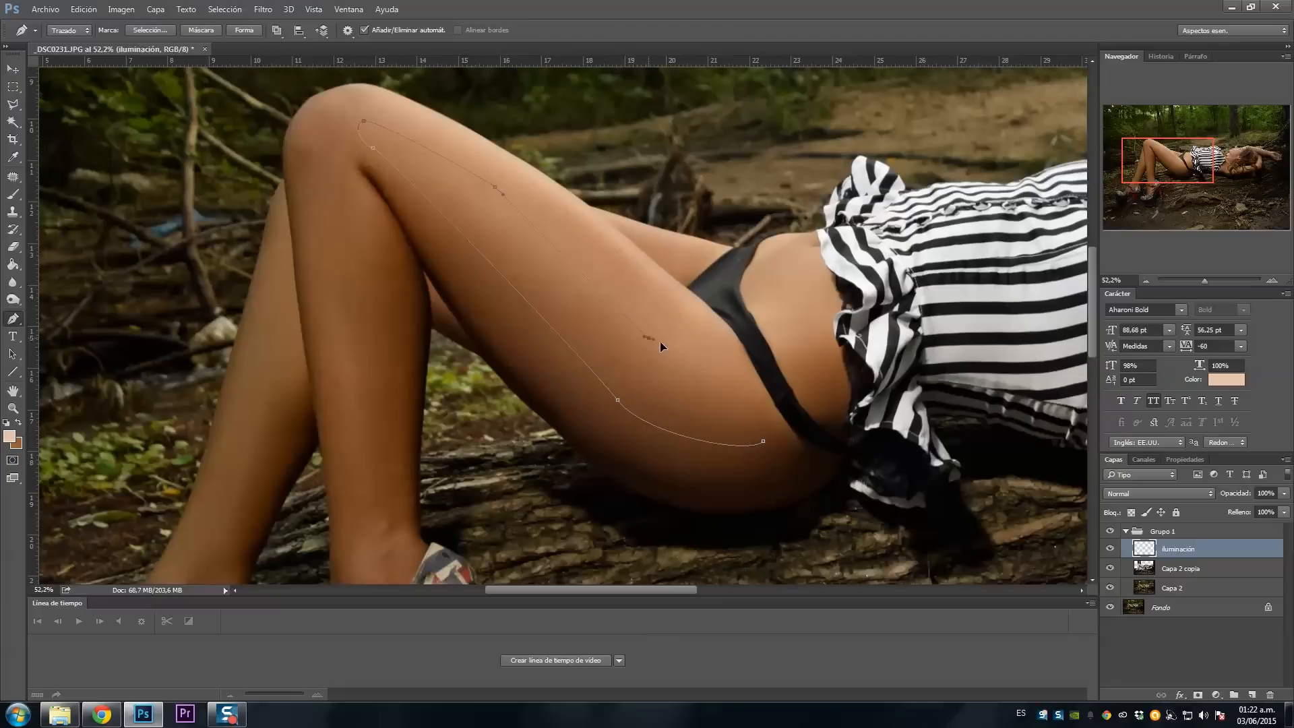
pyautogui.rightClick(682, 409)
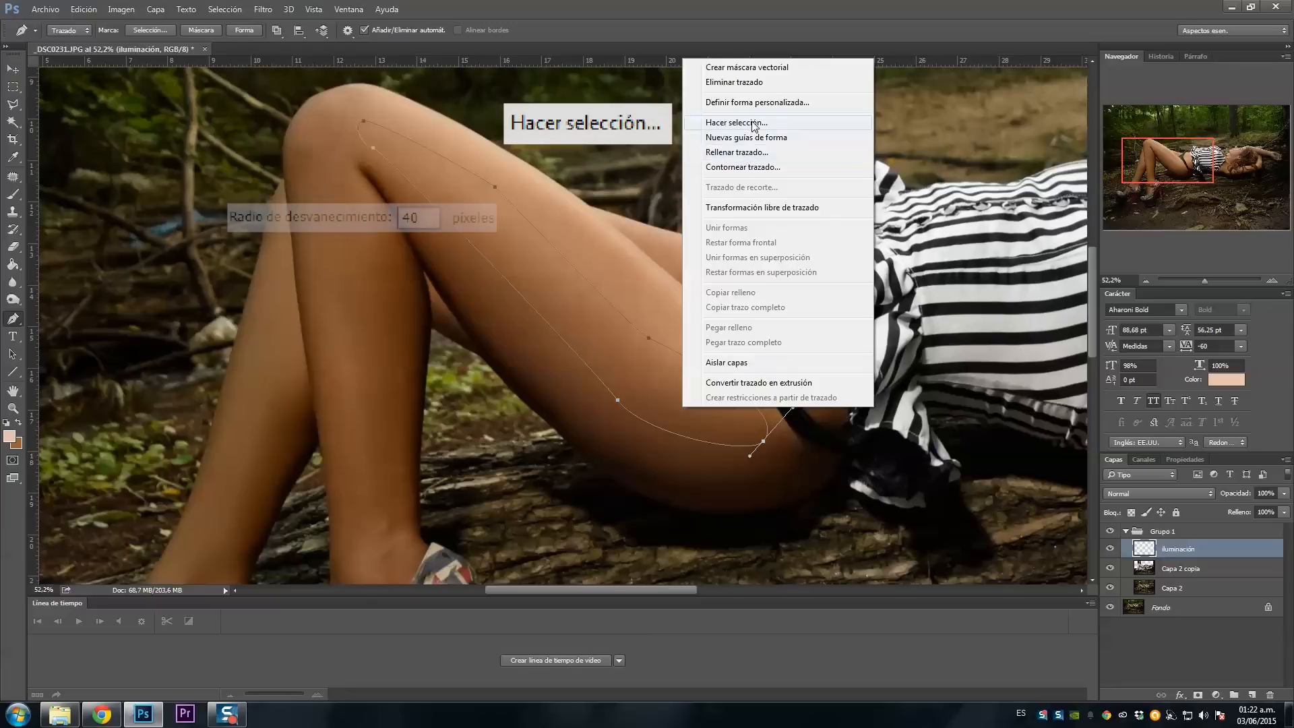
pyautogui.click(720, 122)
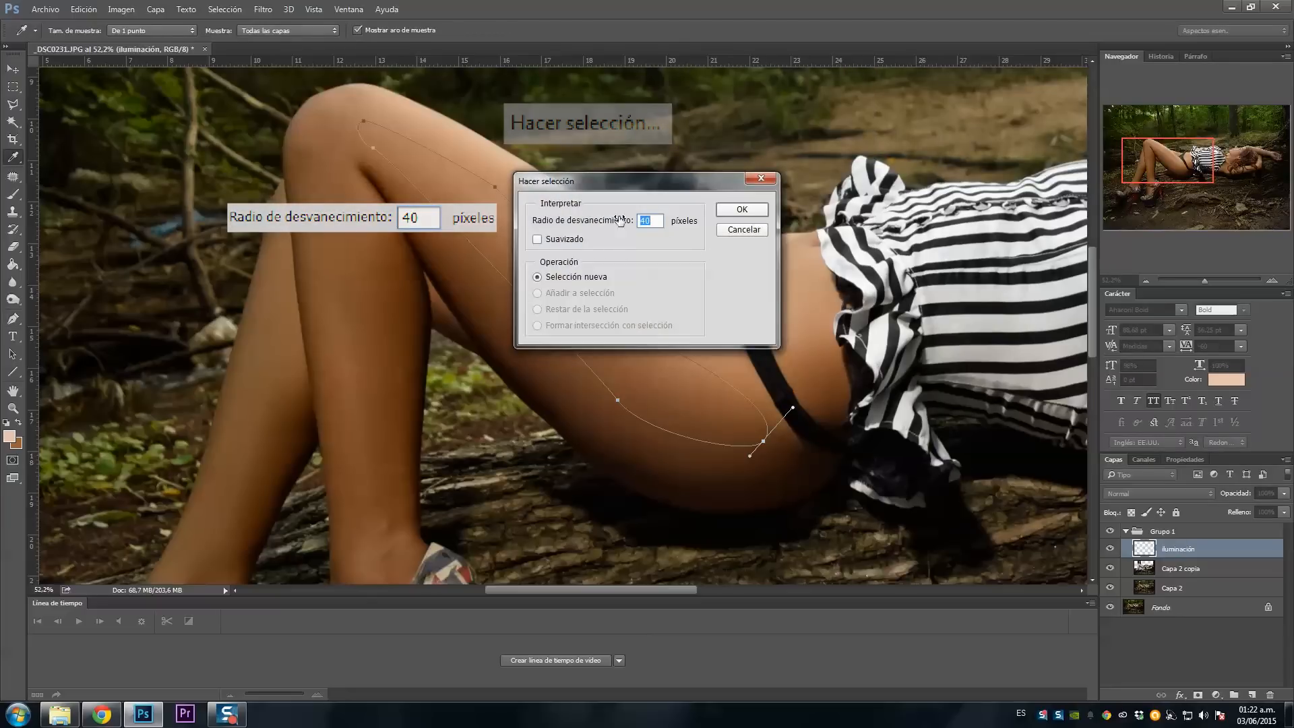
pyautogui.write('40')
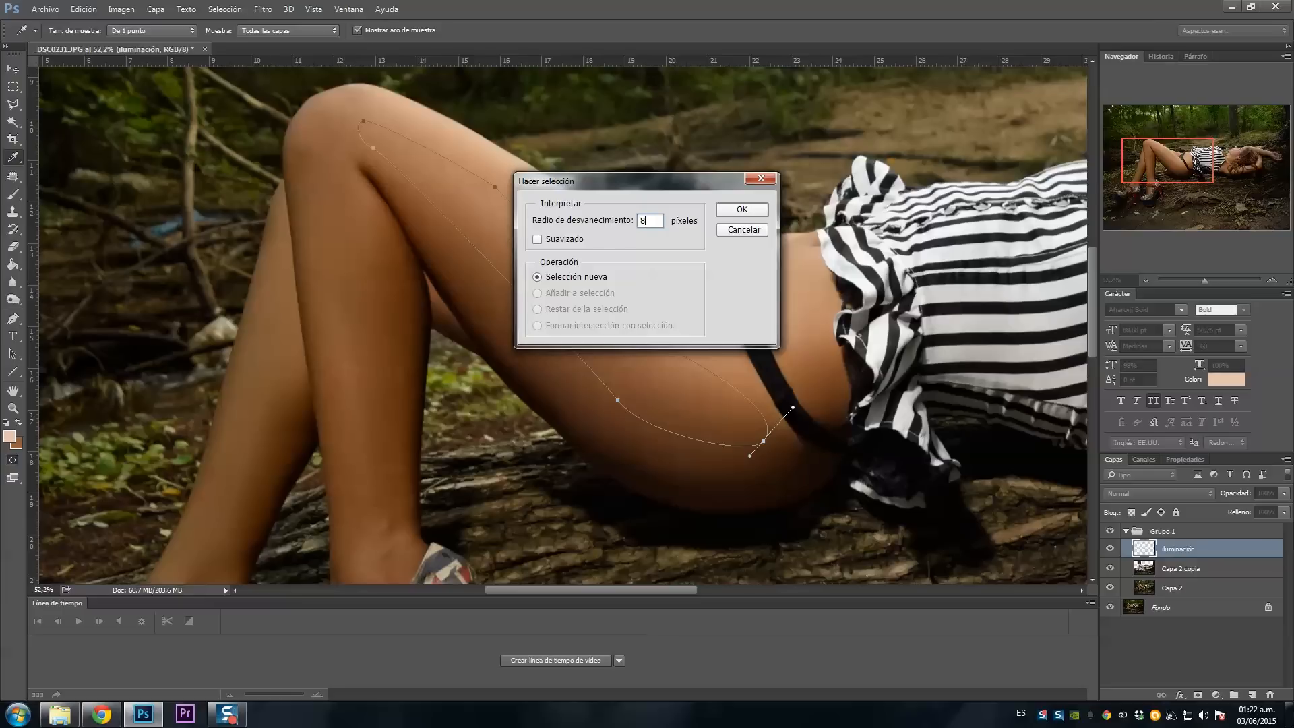
pyautogui.press('Return')
# Step: Paint the light skin tone inside the thigh selection with a large soft brush, and deselect
pyautogui.click(13, 195)
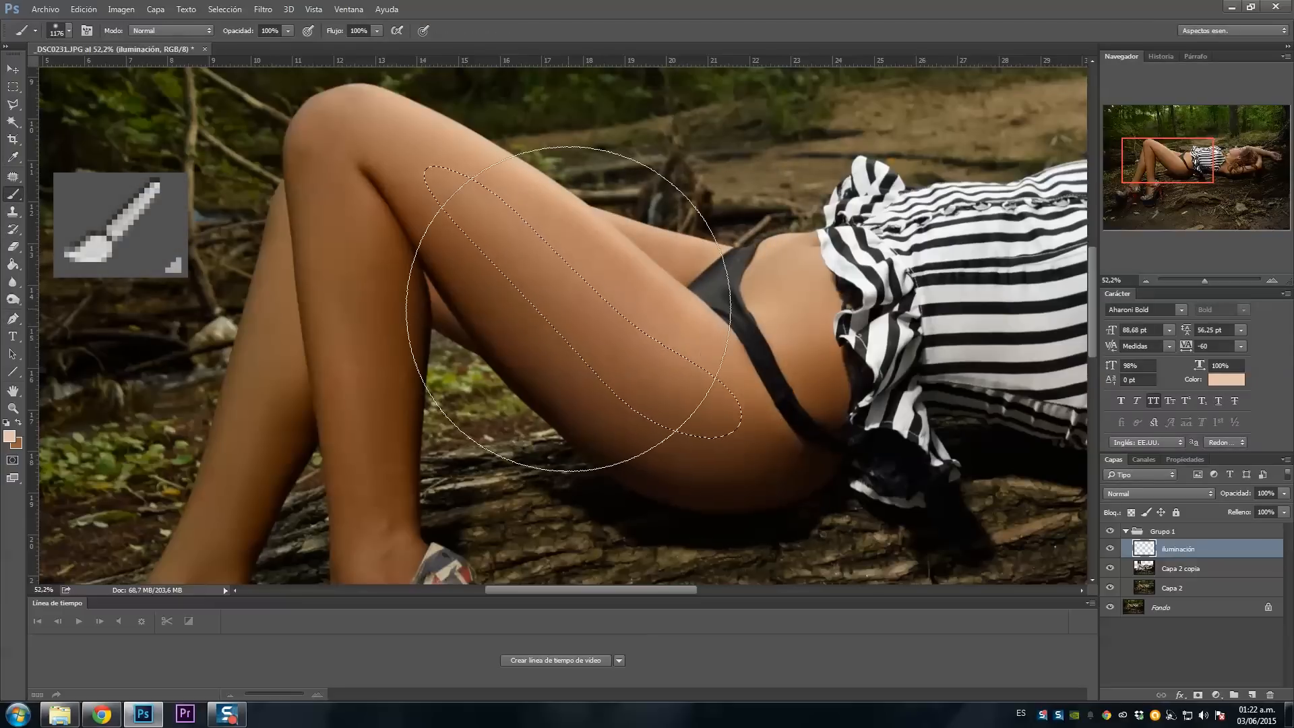
pyautogui.click(576, 309)
pyautogui.click(13, 87)
pyautogui.click(799, 348)
# Step: Set the iluminación layer's opacity to 50%
pyautogui.click(1198, 283)
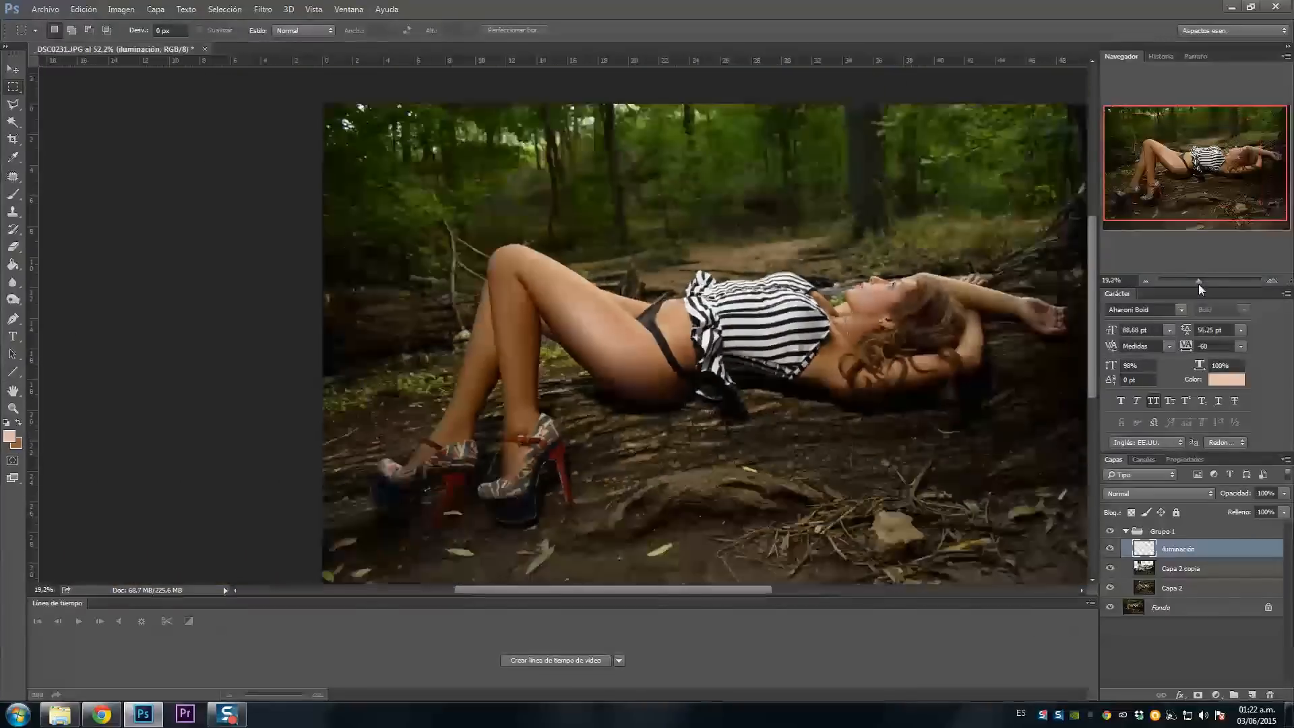
pyautogui.click(1228, 494)
pyautogui.write('50')
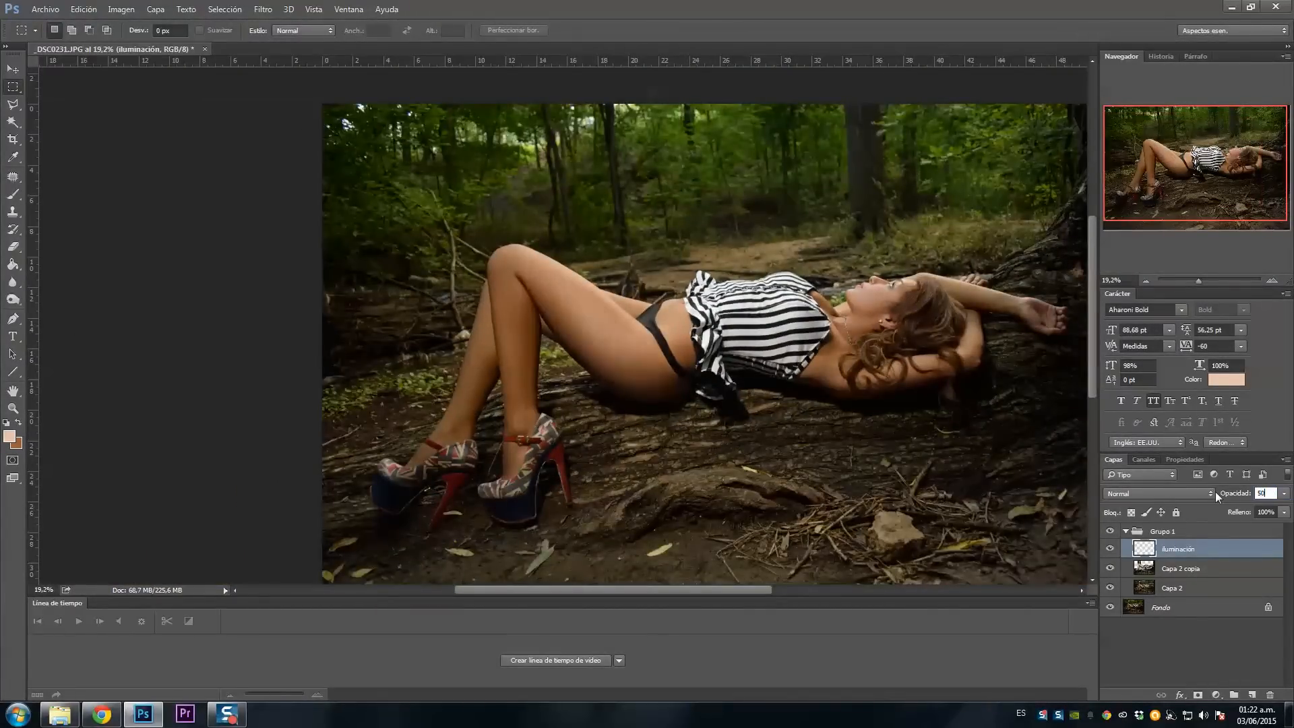
# Step: Toggle the iluminación layer and Grupo 1 to compare the photo with and without the retouching
pyautogui.click(1111, 549)
pyautogui.click(1110, 548)
pyautogui.click(1111, 531)
pyautogui.click(1110, 531)
# Step: Brush a light highlight down the inner side of the front shin through a feathered selection made from a narrow Pen path
pyautogui.press('p')
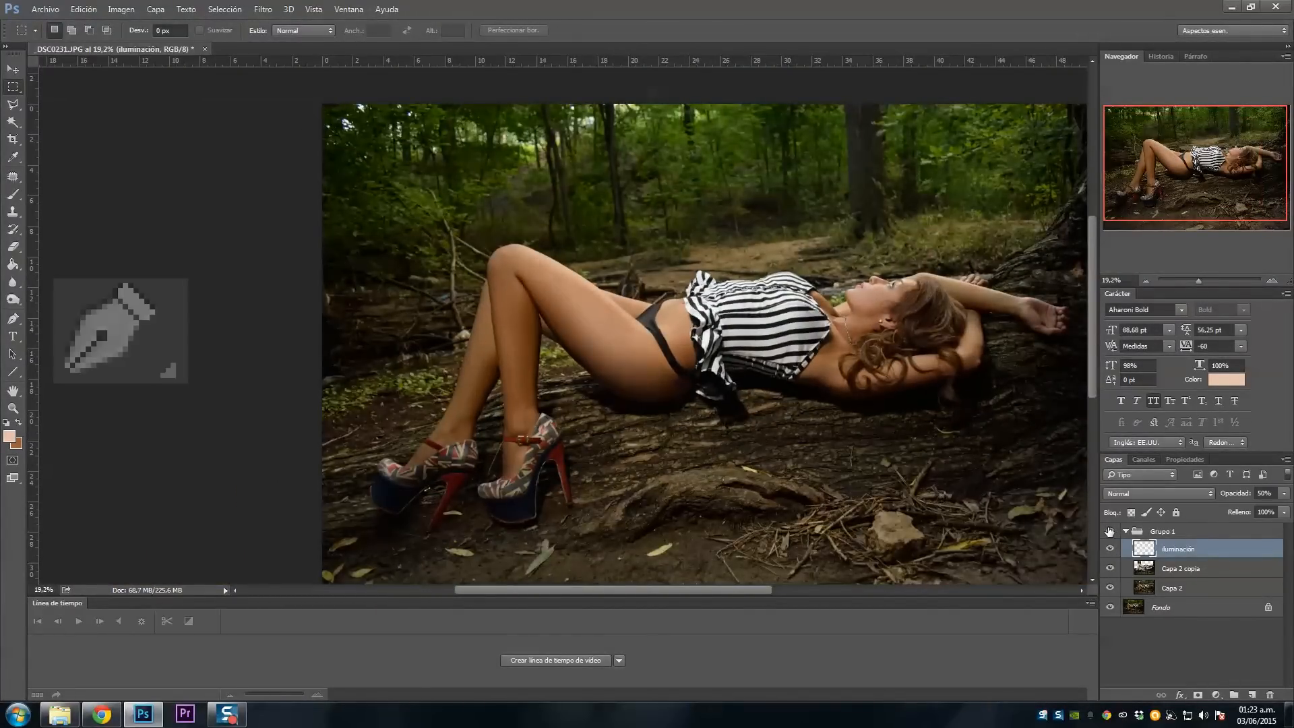
pyautogui.scroll(3, 708, 322)
pyautogui.moveTo(361, 476); pyautogui.dragTo(365, 482)
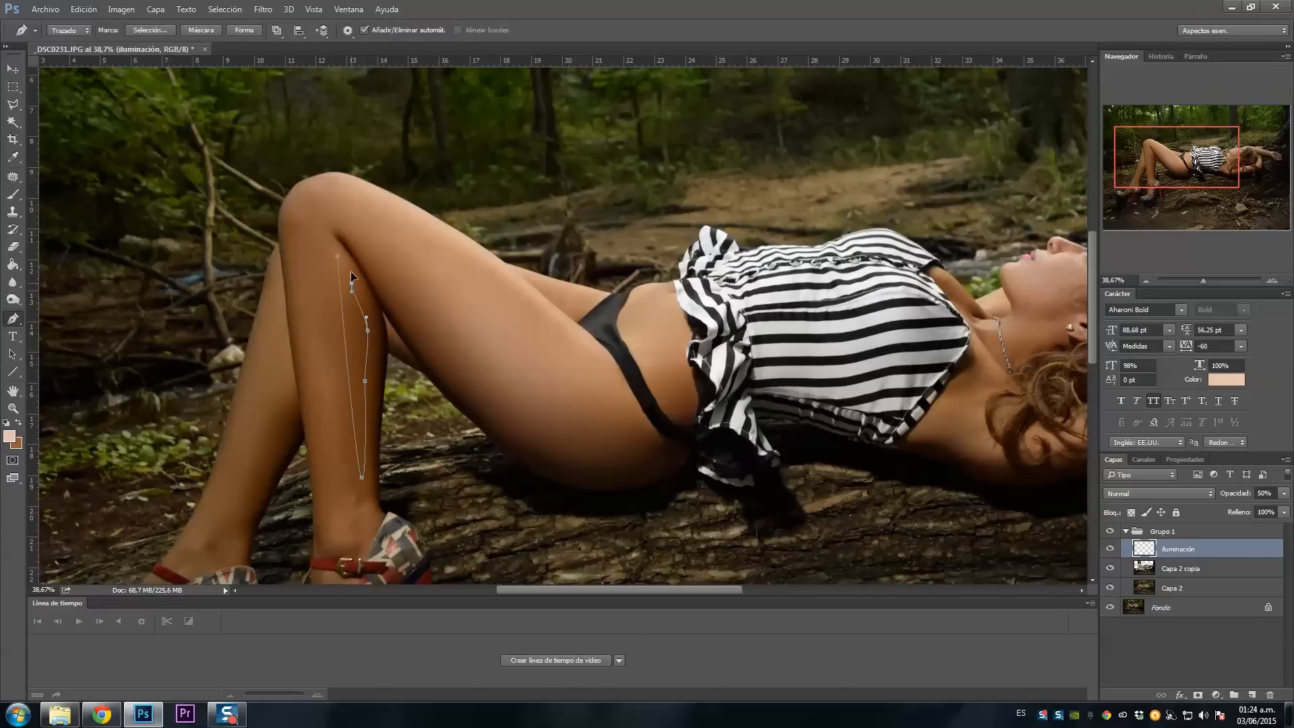
pyautogui.rightClick(351, 313)
pyautogui.click(426, 375)
pyautogui.press('Return')
pyautogui.press('b')
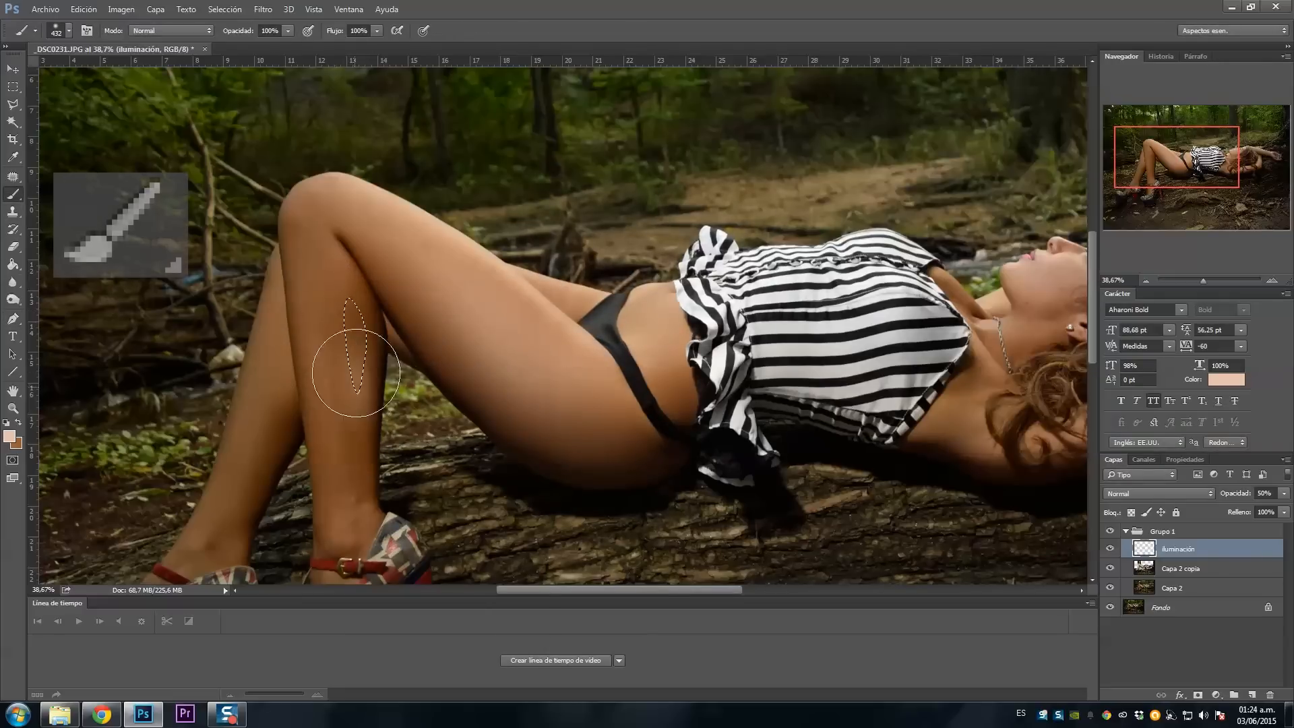
pyautogui.moveTo(356, 373); pyautogui.dragTo(356, 278)
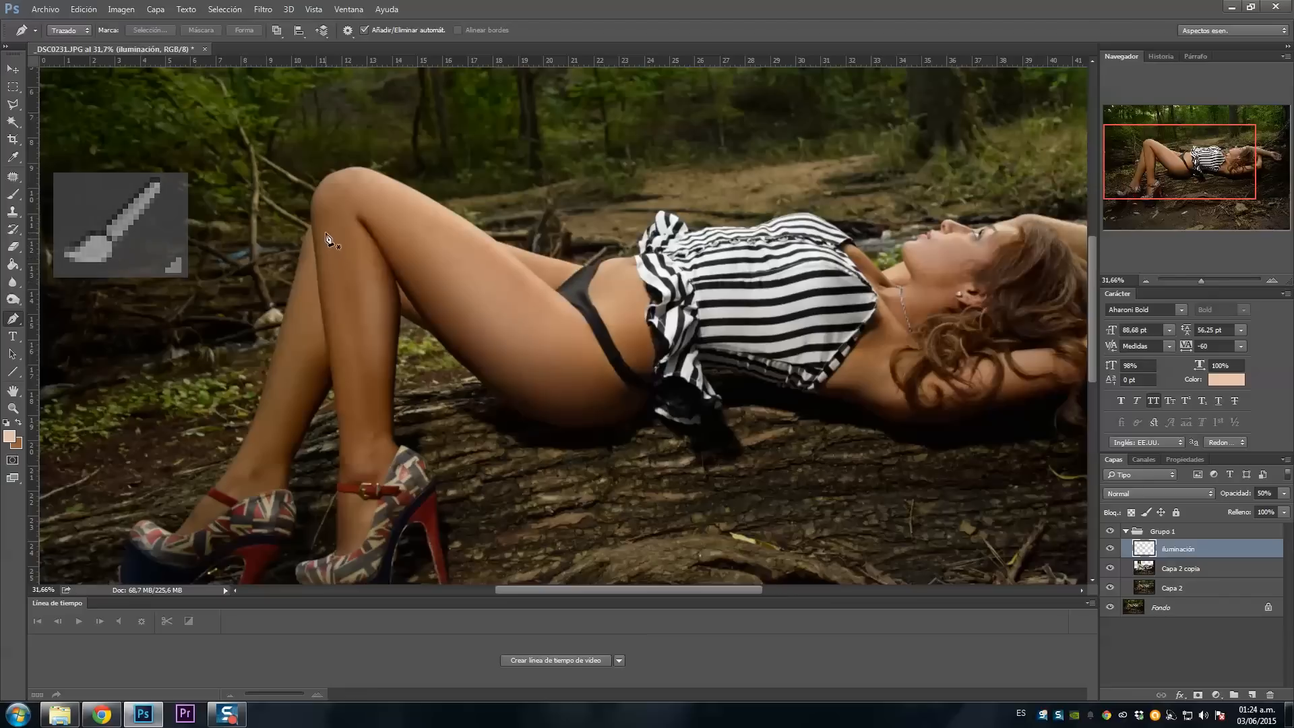
# Step: Brush a thin light highlight along the outer edge of the front shin through a feathered selection made from a Pen path
pyautogui.click(326, 233)
pyautogui.moveTo(349, 410); pyautogui.dragTo(353, 391)
pyautogui.moveTo(342, 296); pyautogui.dragTo(341, 288)
pyautogui.click(327, 234)
pyautogui.rightClick(336, 297)
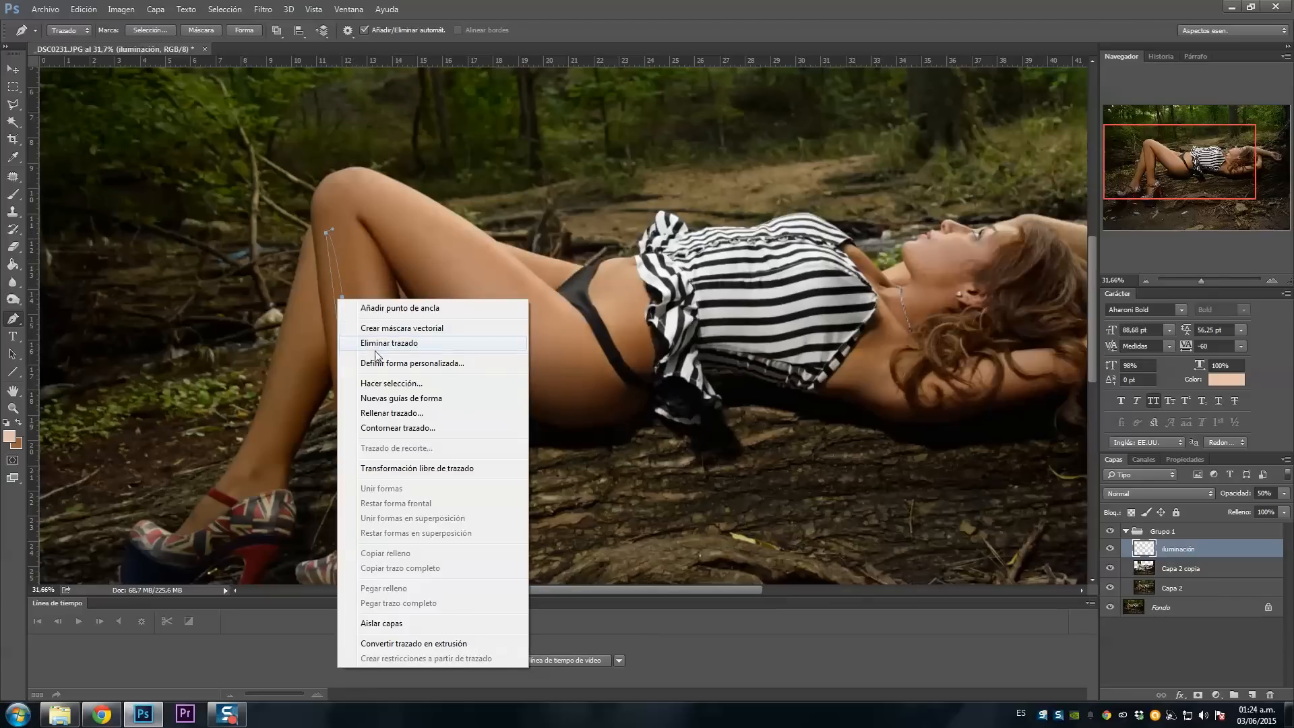
pyautogui.click(397, 382)
pyautogui.write('2')
pyautogui.press('Return')
pyautogui.press('b')
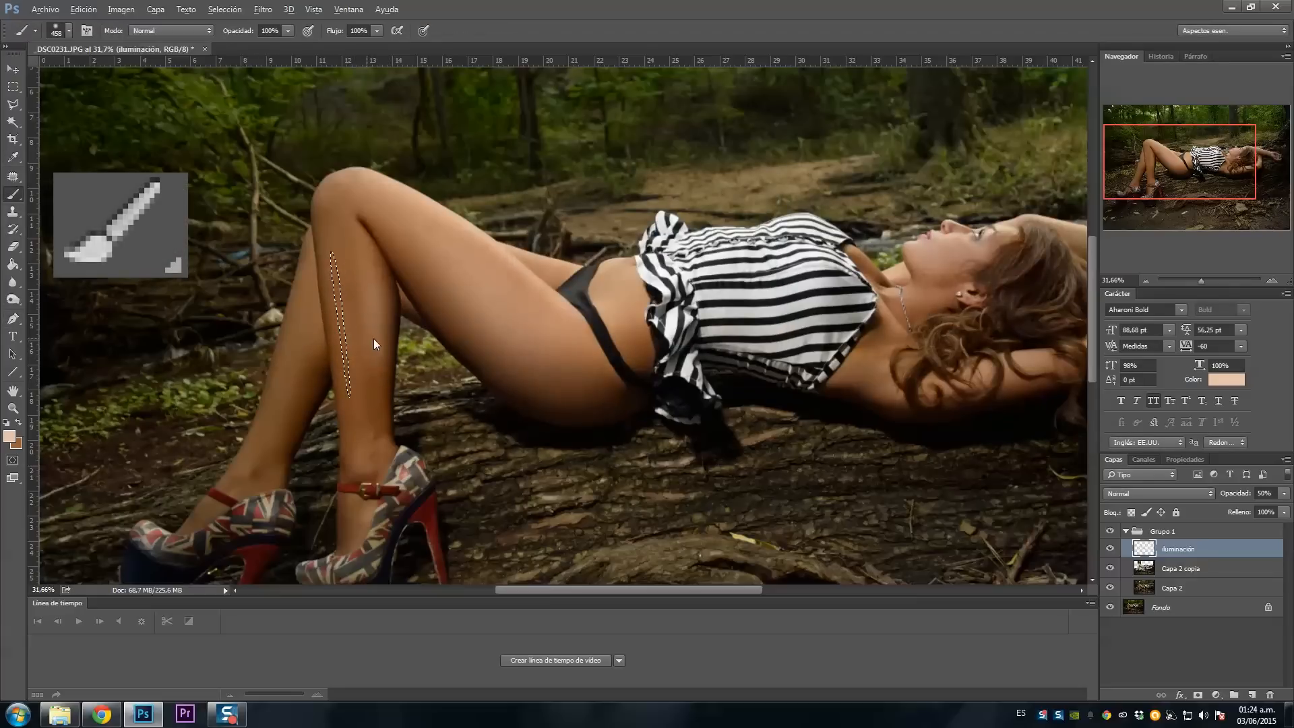
pyautogui.moveTo(355, 320); pyautogui.dragTo(397, 320)
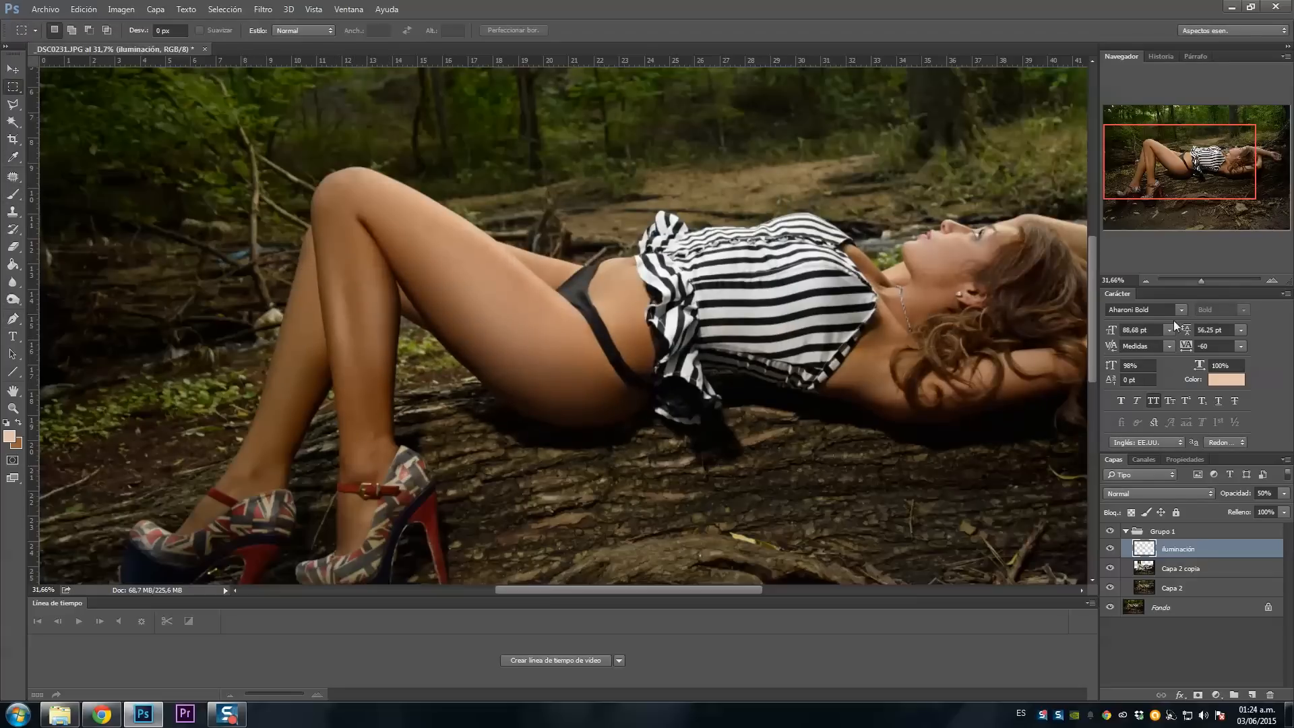
# Step: Soften the shin highlights with the Eraser at 50% opacity and compare the photo with Grupo 1 hidden and shown
pyautogui.moveTo(1201, 280); pyautogui.dragTo(1199, 279)
pyautogui.click(12, 247)
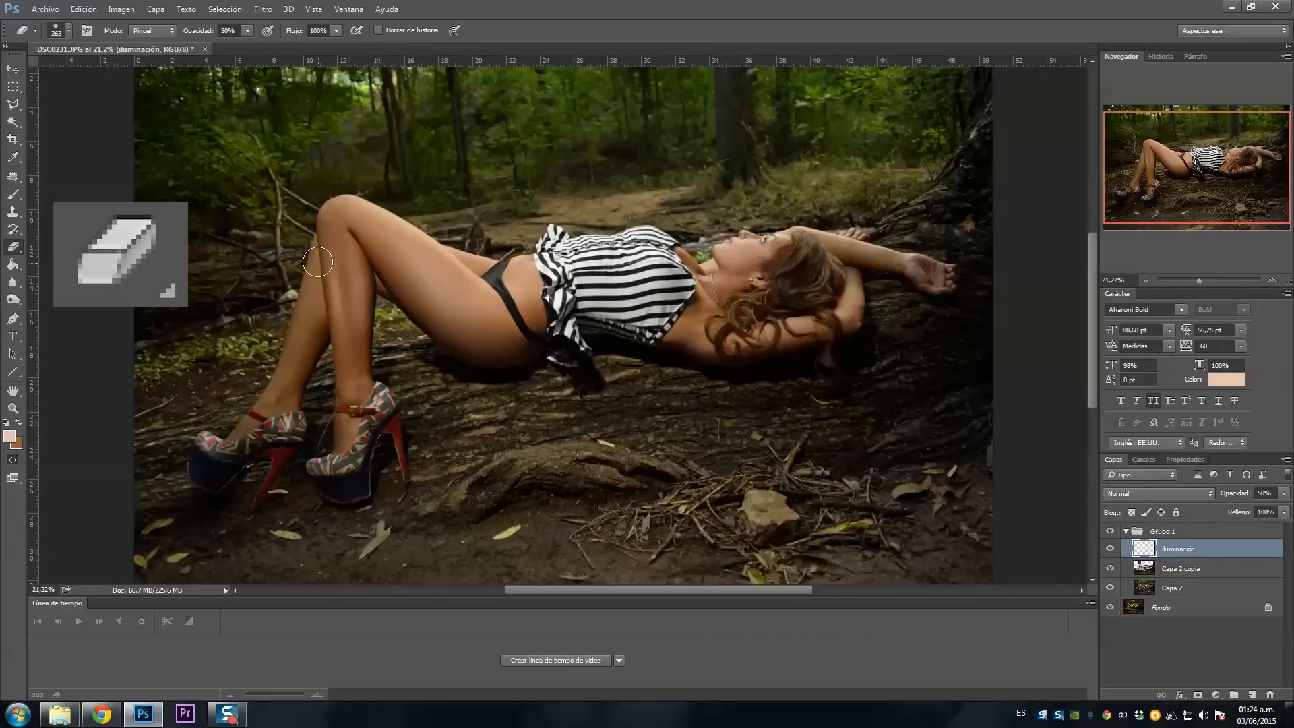
pyautogui.moveTo(258, 279); pyautogui.dragTo(343, 277)
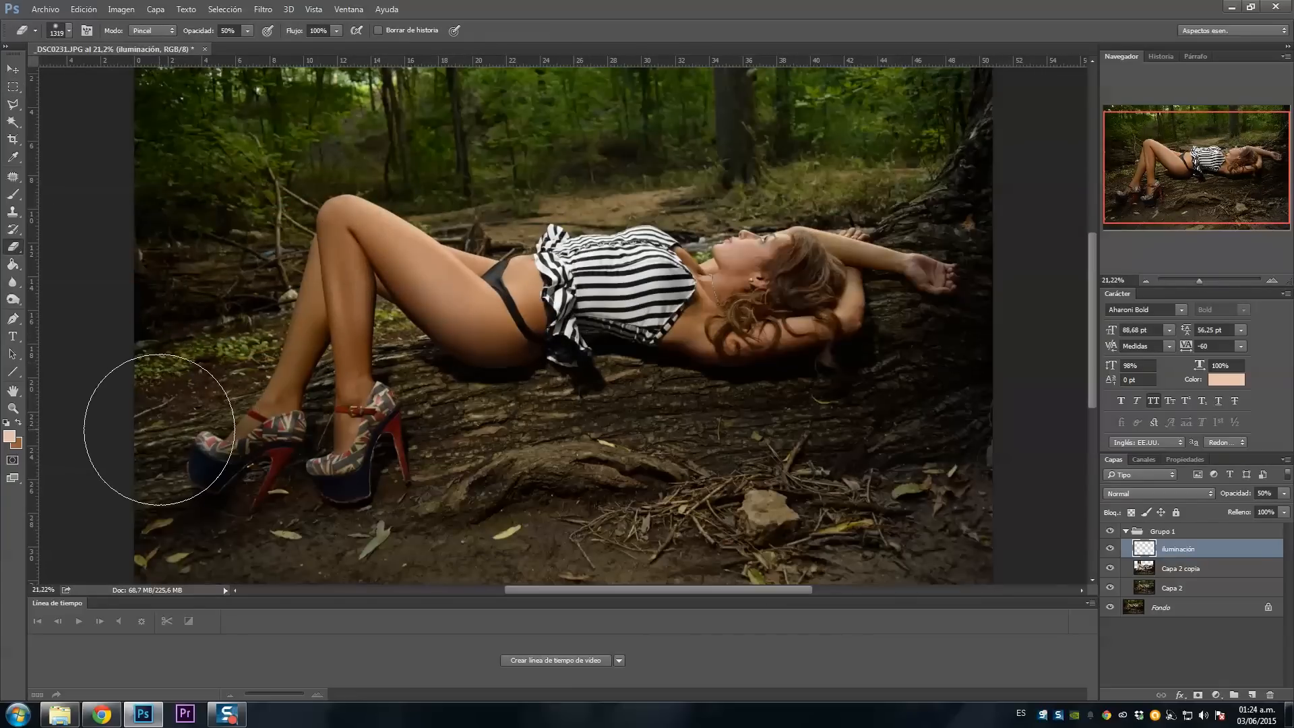
pyautogui.click(1110, 532)
pyautogui.click(1110, 532)
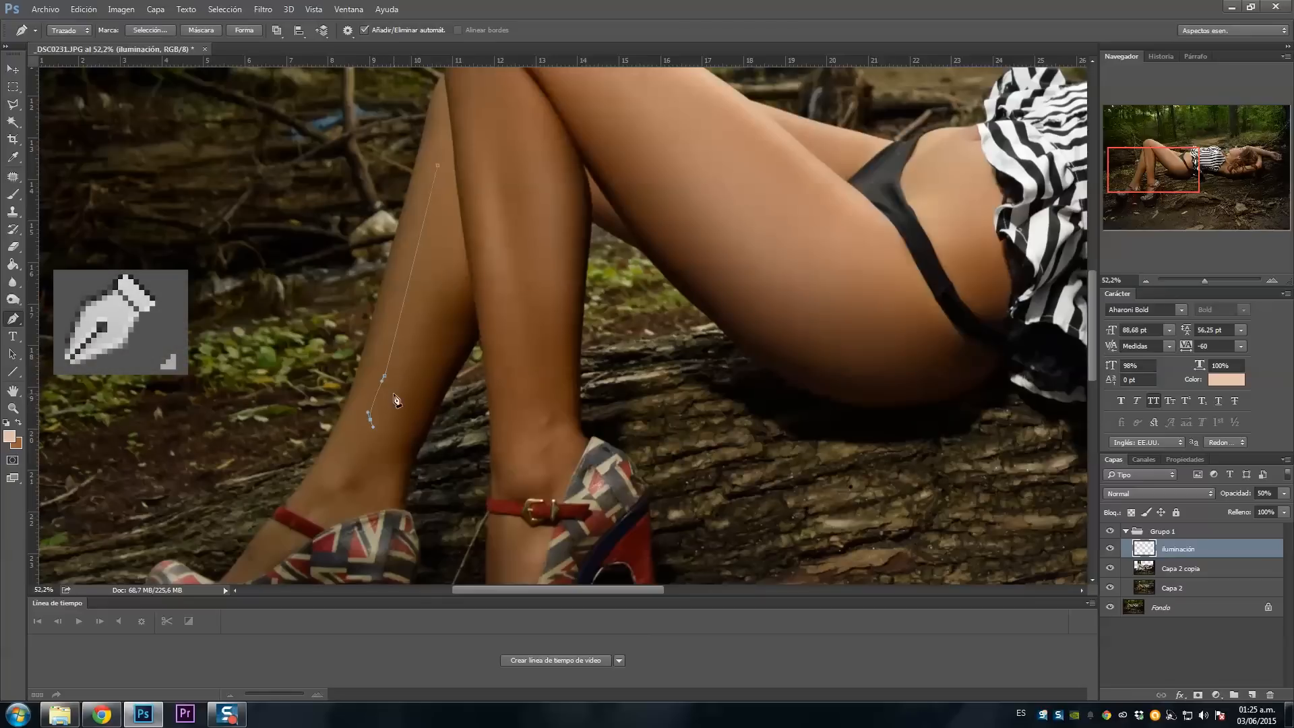
# Step: Paint a light highlight down the rear calf through a feathered selection made from a Pen path, and deselect
pyautogui.moveTo(394, 393); pyautogui.dragTo(397, 382)
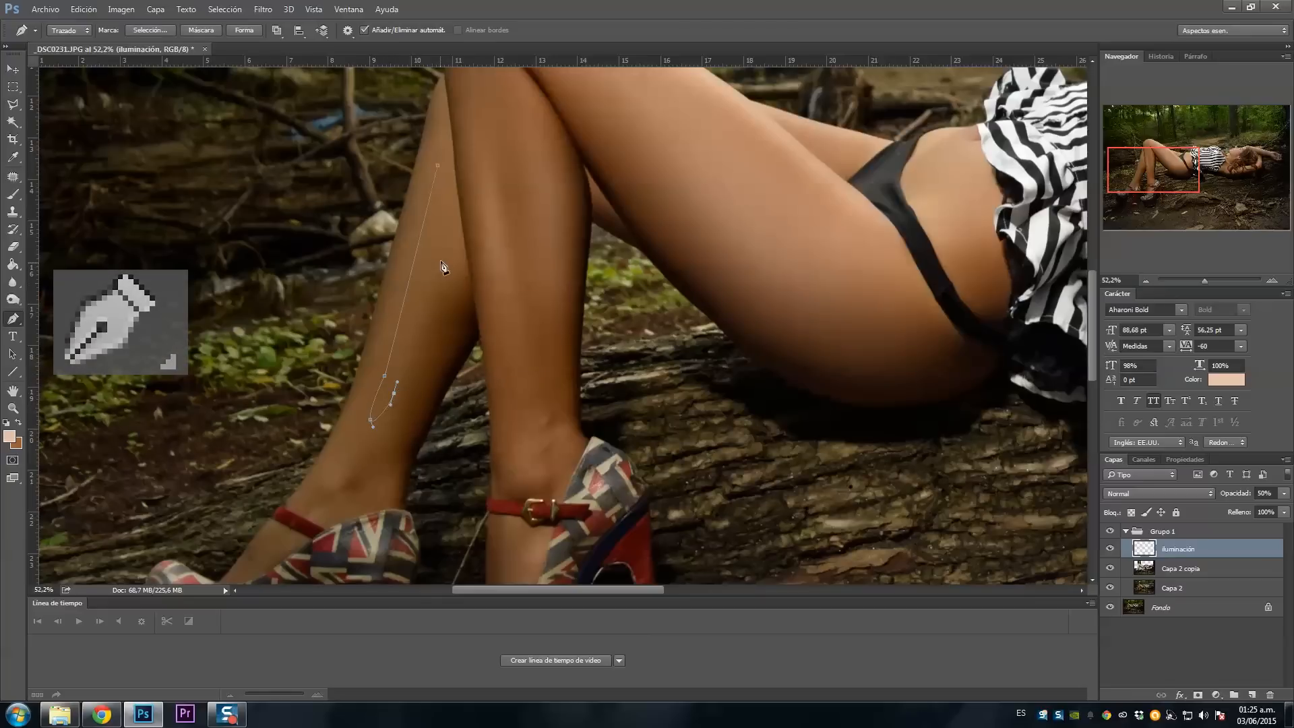
pyautogui.moveTo(442, 260); pyautogui.dragTo(446, 249)
pyautogui.rightClick(429, 214)
pyautogui.click(477, 277)
pyautogui.press('Return')
pyautogui.press('b')
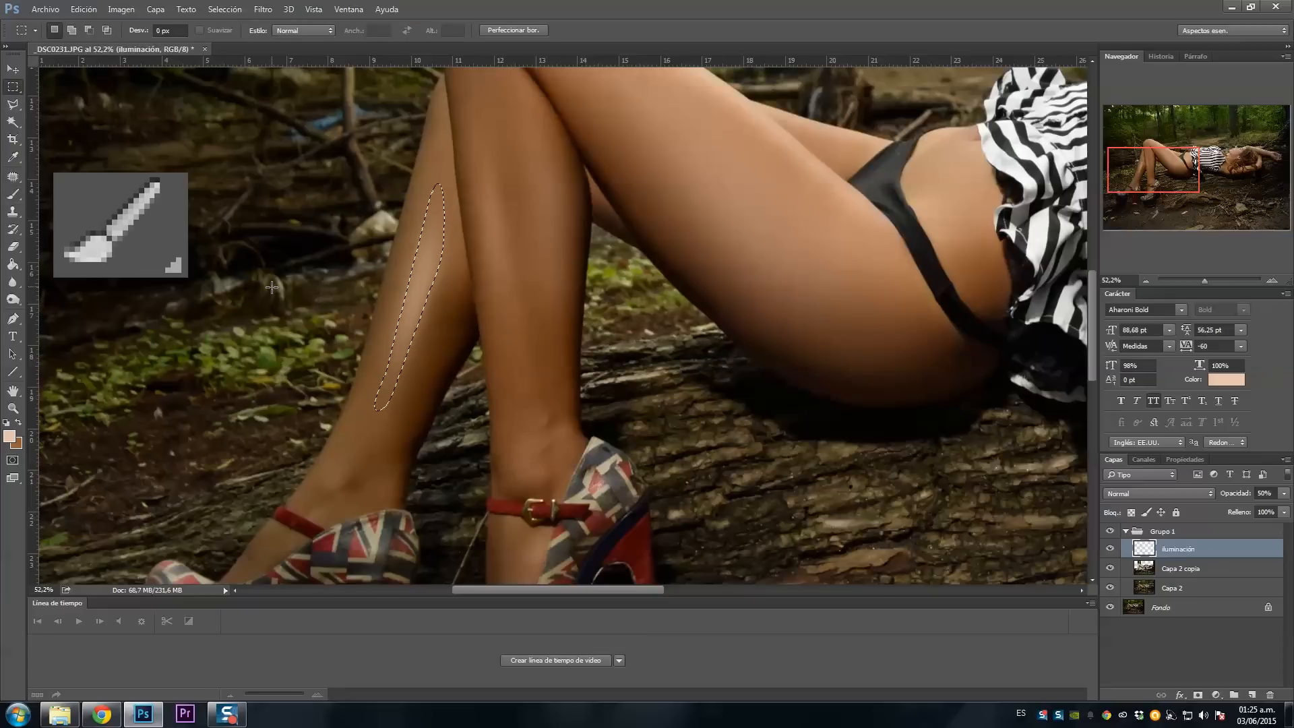
pyautogui.press('e')
pyautogui.hotkey('ctrl', 'd')
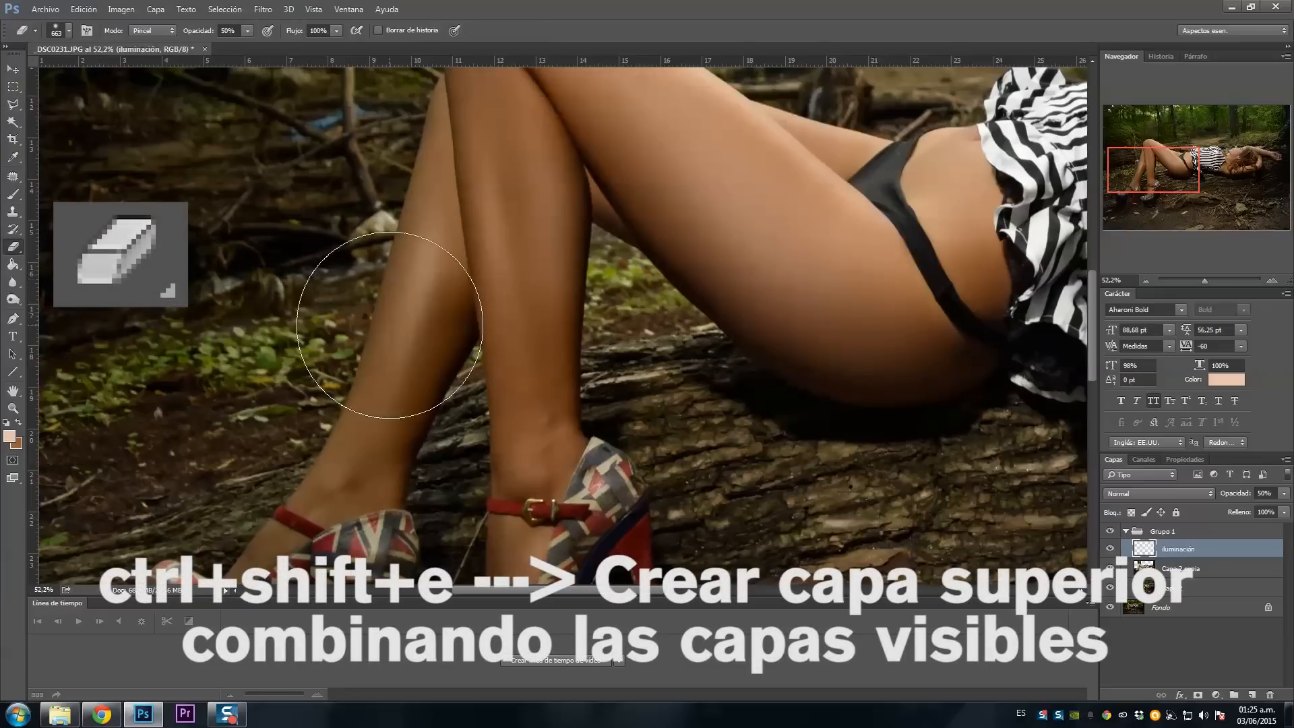
# Step: Stamp all visible layers into a new layer above Grupo 1 and collapse the group
pyautogui.hotkey('ctrl', '0')
pyautogui.hotkey('ctrl', 'shift', 'alt', 'e')
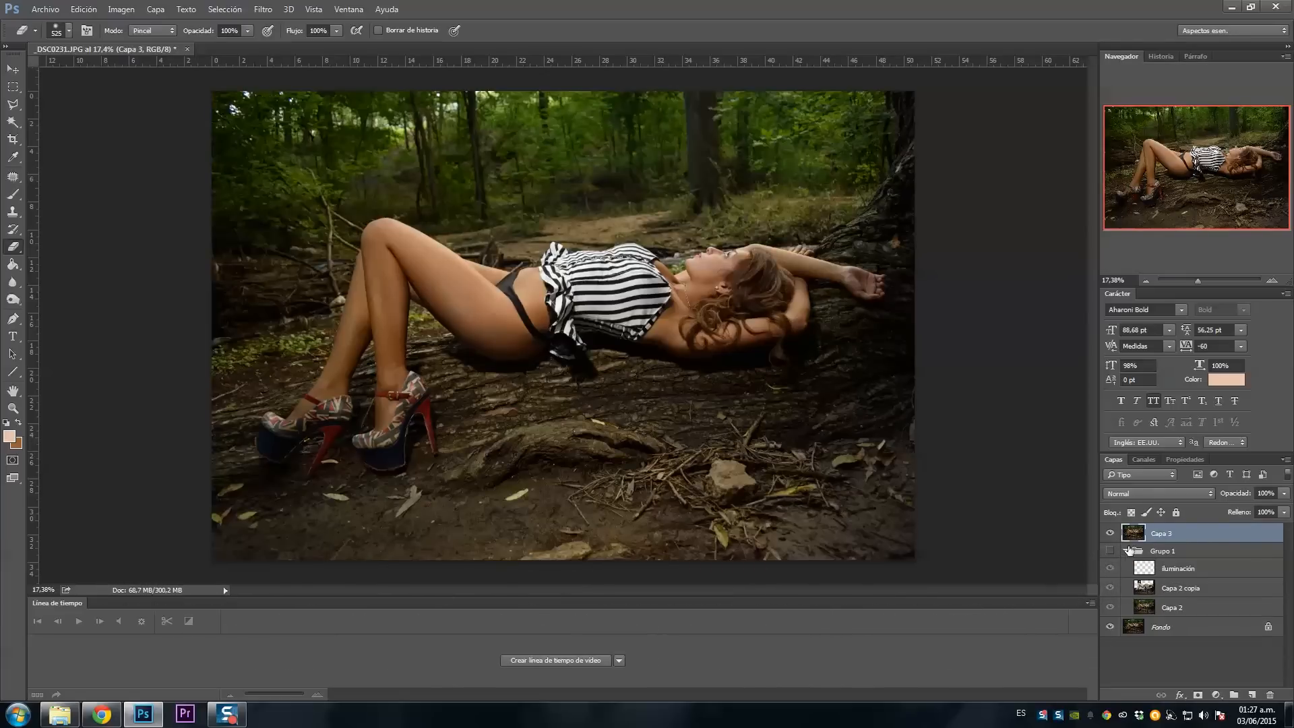
pyautogui.click(1128, 551)
# Step: Try to reshape the thigh and hip in Liquify with a large brush of size 1675
pyautogui.hotkey('ctrl', 'shift', 'x')
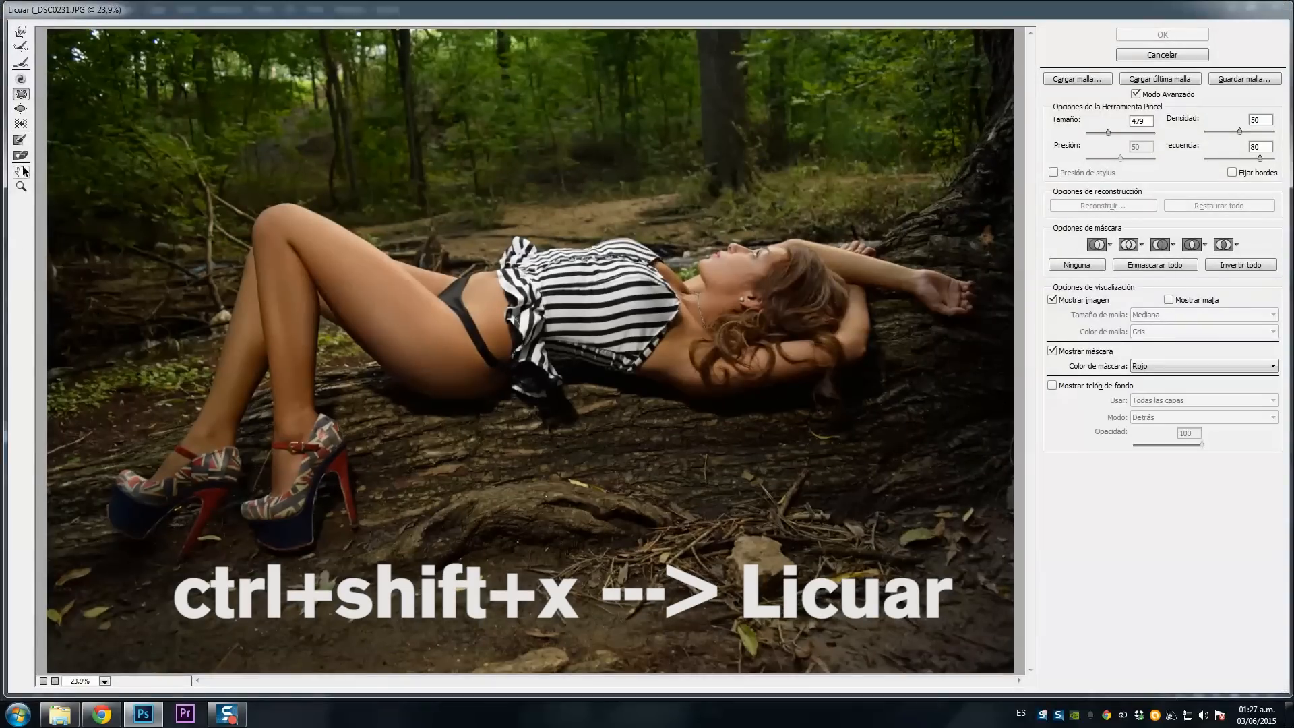
pyautogui.moveTo(375, 295); pyautogui.dragTo(428, 296)
pyautogui.moveTo(349, 314); pyautogui.dragTo(423, 309)
pyautogui.click(402, 305)
pyautogui.hotkey('ctrl', 'z')
pyautogui.click(398, 306)
pyautogui.hotkey('ctrl', 'z')
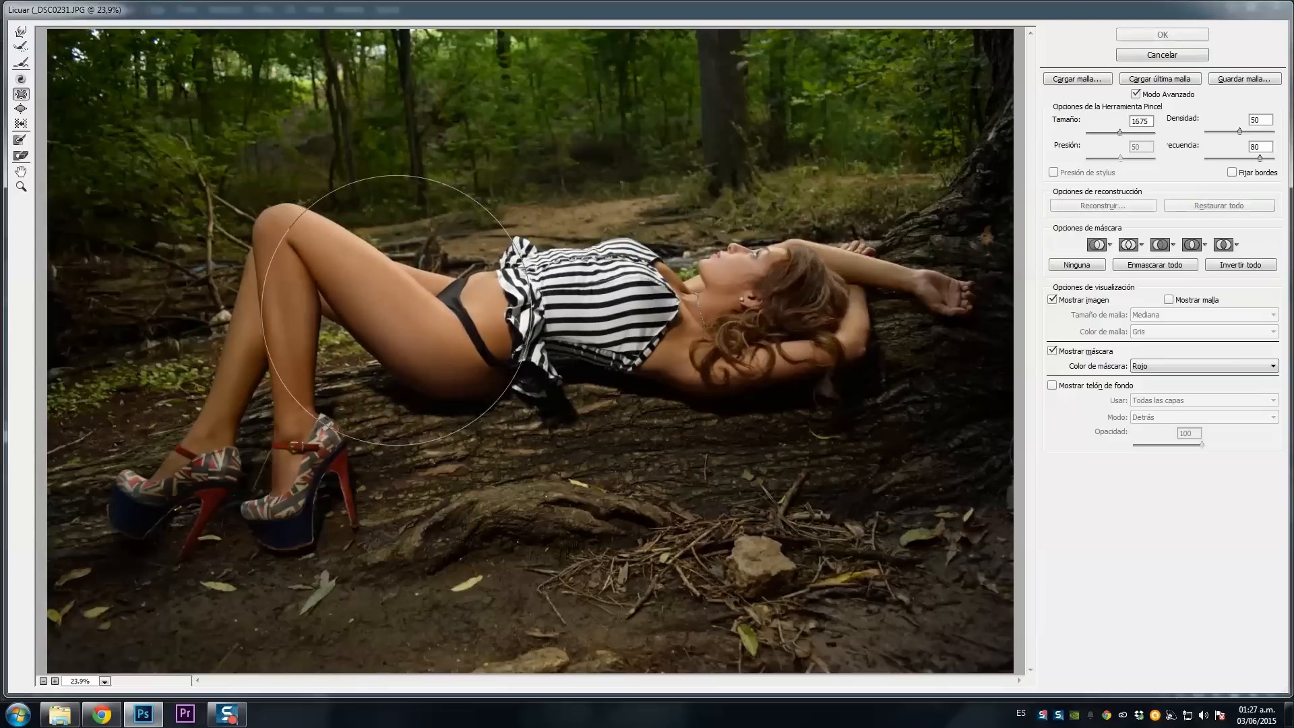
pyautogui.press('Escape')
# Step: Toggle the Capa 3 layer's visibility to compare the retouched photo with the original
pyautogui.click(1112, 534)
pyautogui.click(1111, 533)
pyautogui.click(1112, 534)
pyautogui.click(1111, 534)
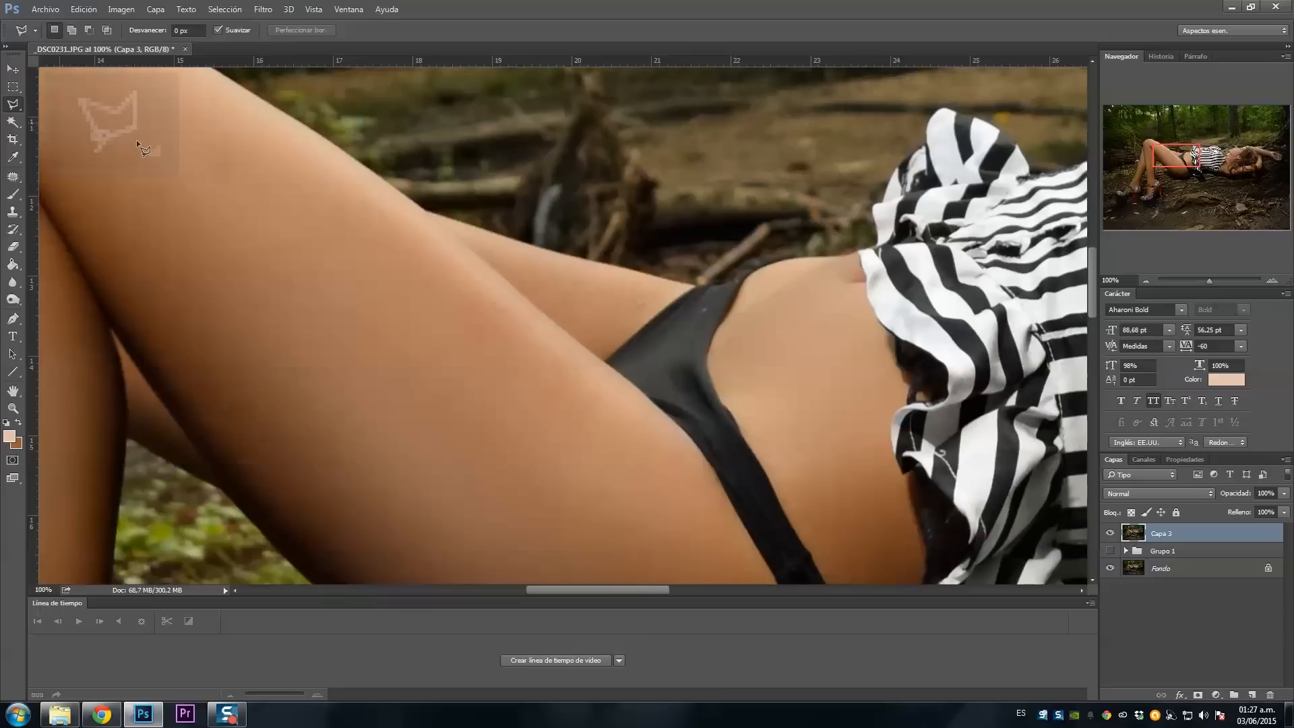
# Step: Select the area above the front thigh's upper edge and over the belly with the Polygonal Lasso, and add a new layer
pyautogui.click(423, 209)
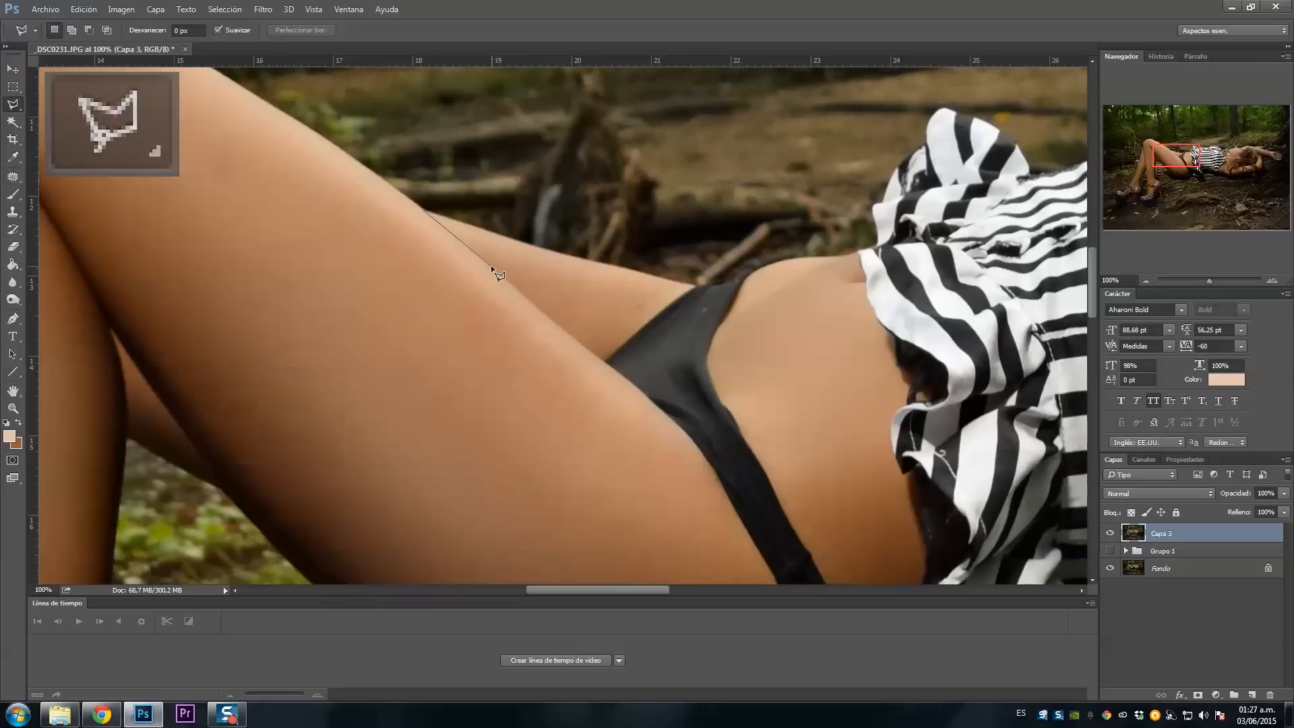
pyautogui.click(629, 382)
pyautogui.click(872, 500)
pyautogui.click(935, 159)
pyautogui.click(438, 74)
pyautogui.click(423, 209)
pyautogui.hotkey('ctrl', 'shift', 'n')
pyautogui.press('Return')
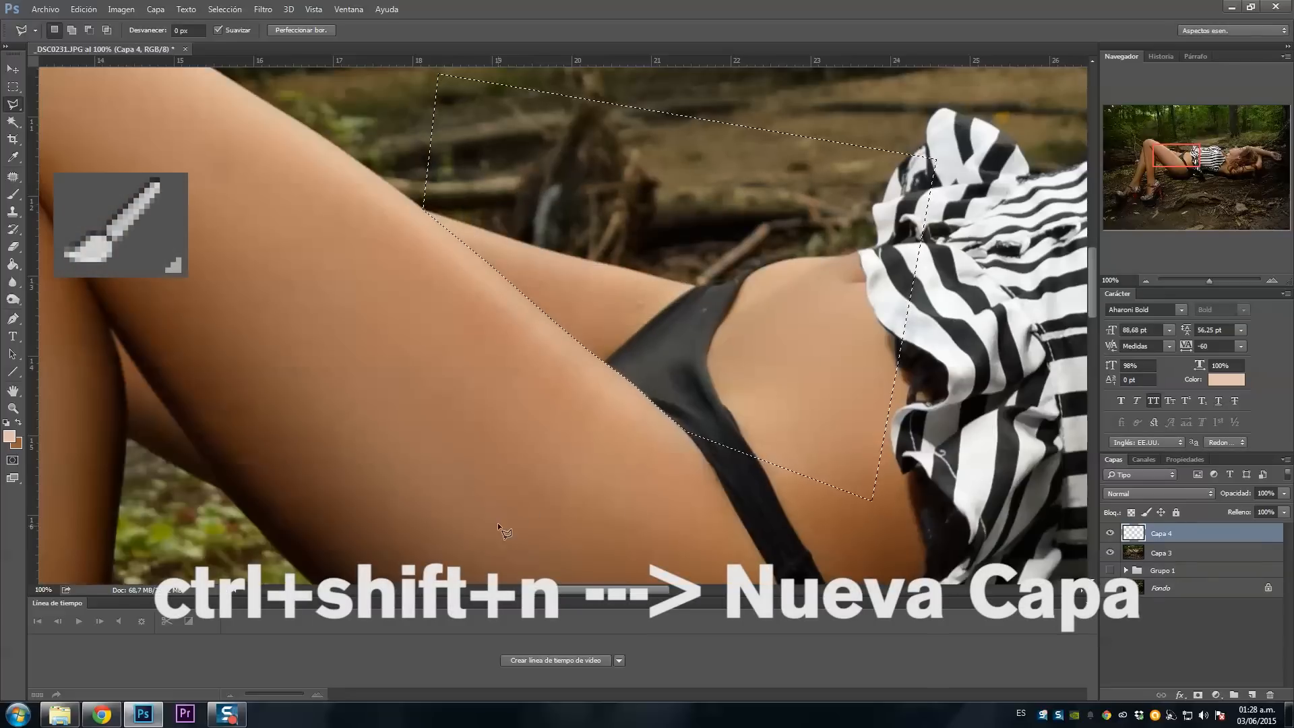
# Step: Paint a soft dark brown shadow inside the selection along the front thigh's upper edge, and deselect
pyautogui.press('b')
pyautogui.press('x')
pyautogui.moveTo(420, 418); pyautogui.dragTo(407, 419)
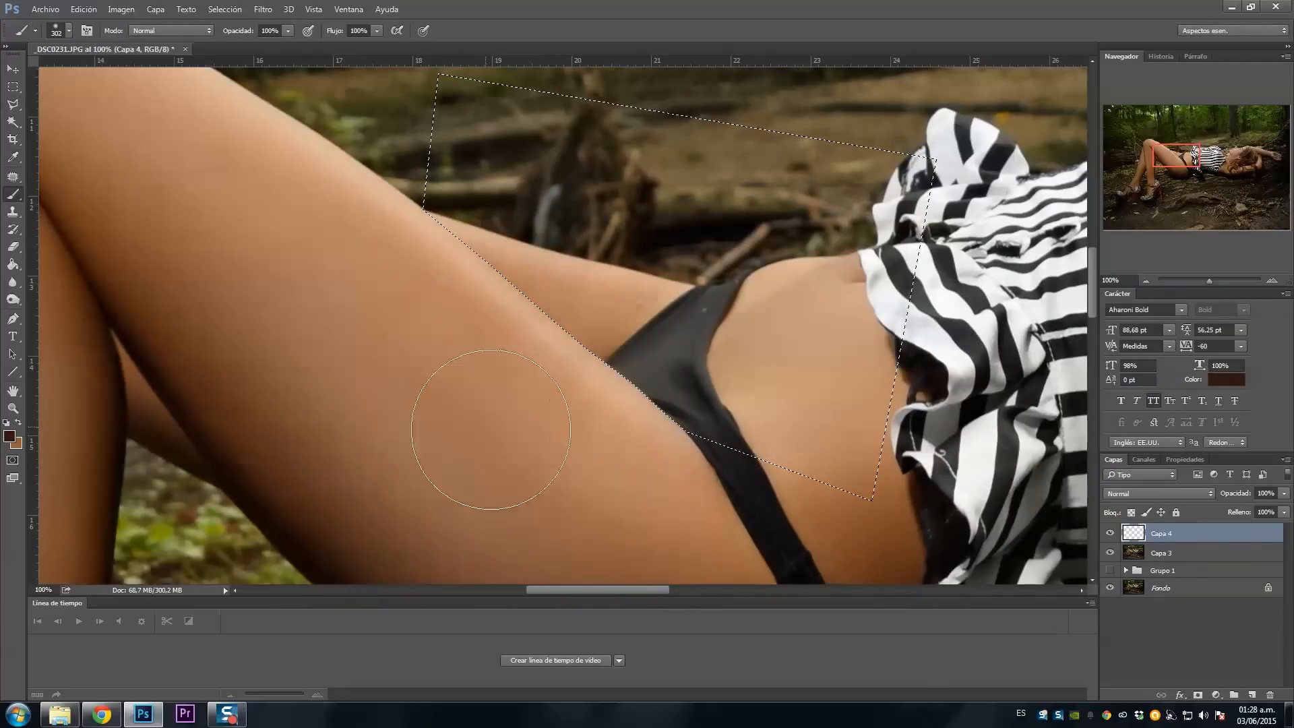
pyautogui.hotkey('ctrl', '0')
pyautogui.press('m')
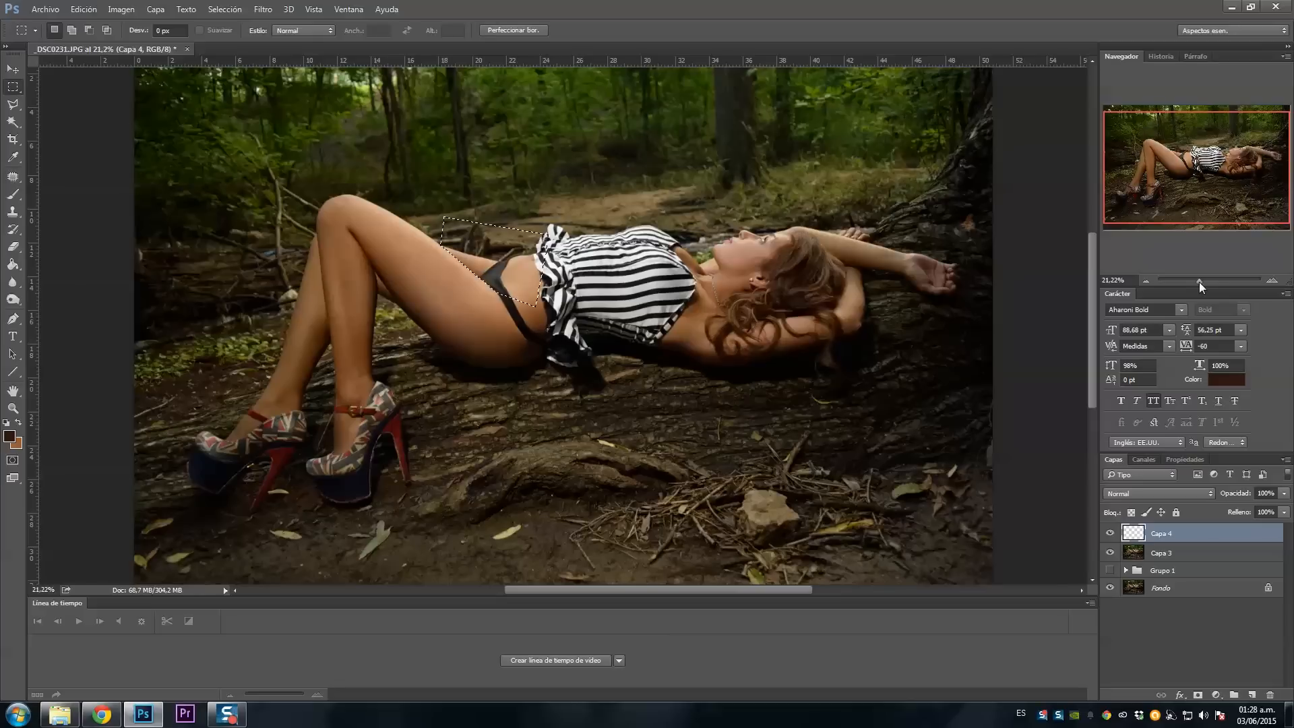
pyautogui.click(747, 399)
# Step: Select the rear calf along the front leg's edge with the Polygonal Lasso
pyautogui.press('l')
pyautogui.moveTo(1198, 279); pyautogui.dragTo(1207, 279)
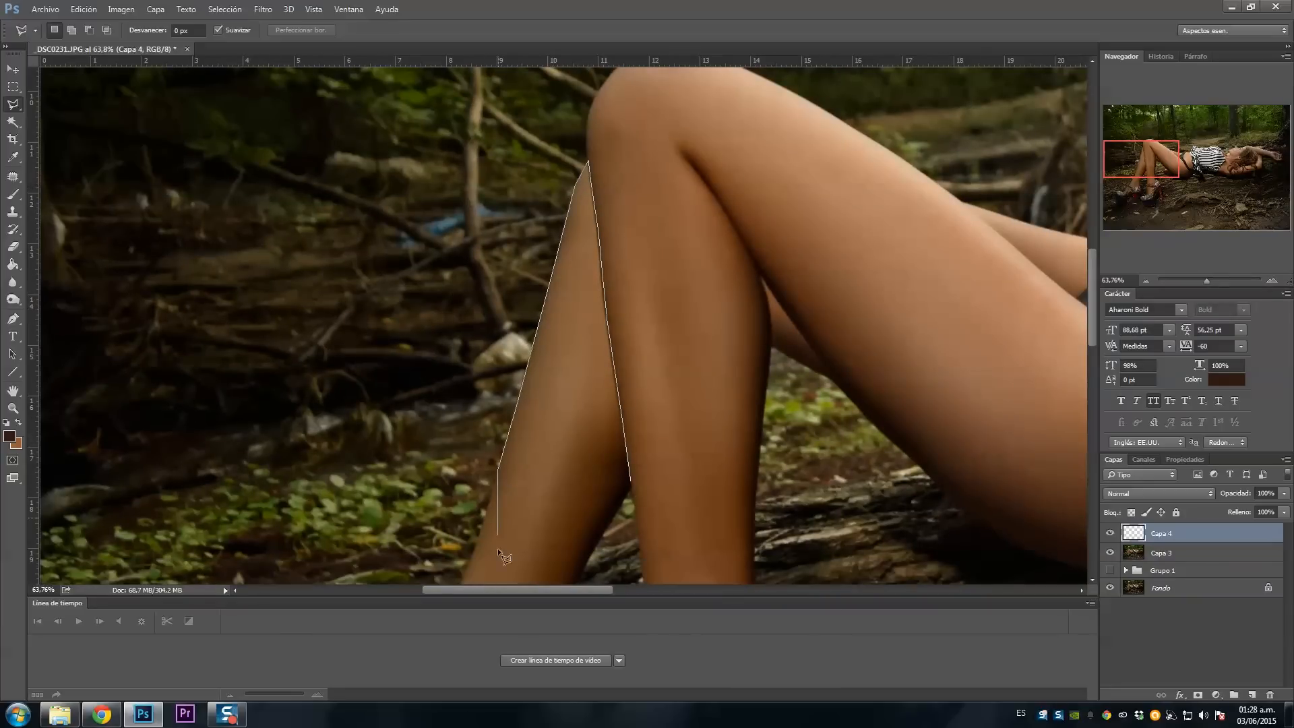
pyautogui.click(630, 481)
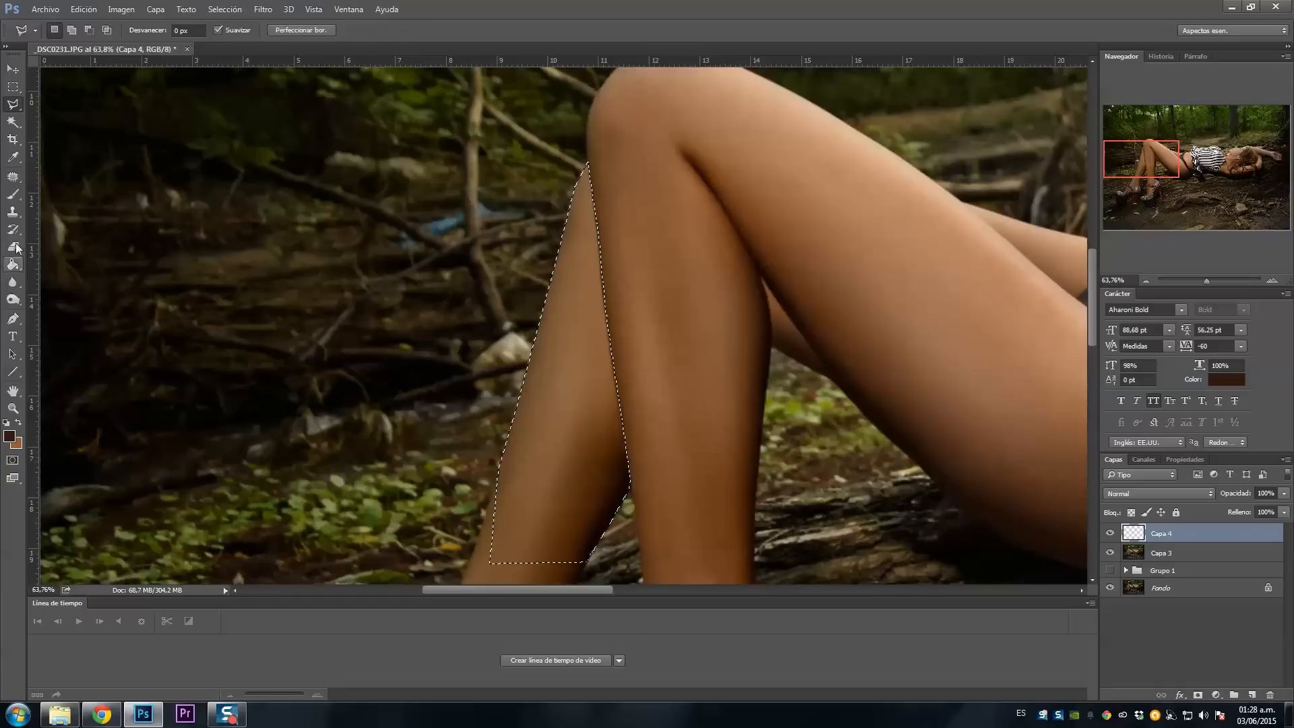
# Step: Paint a soft dark brown shadow on the rear calf where it meets the front leg, and deselect
pyautogui.click(13, 194)
pyautogui.moveTo(702, 497)
pyautogui.mouseDown()
pyautogui.moveTo(668, 398)
pyautogui.moveTo(647, 181)
pyautogui.mouseUp()
pyautogui.hotkey('ctrl', 'd')
pyautogui.press('m')
pyautogui.moveTo(1206, 281); pyautogui.dragTo(1198, 281)
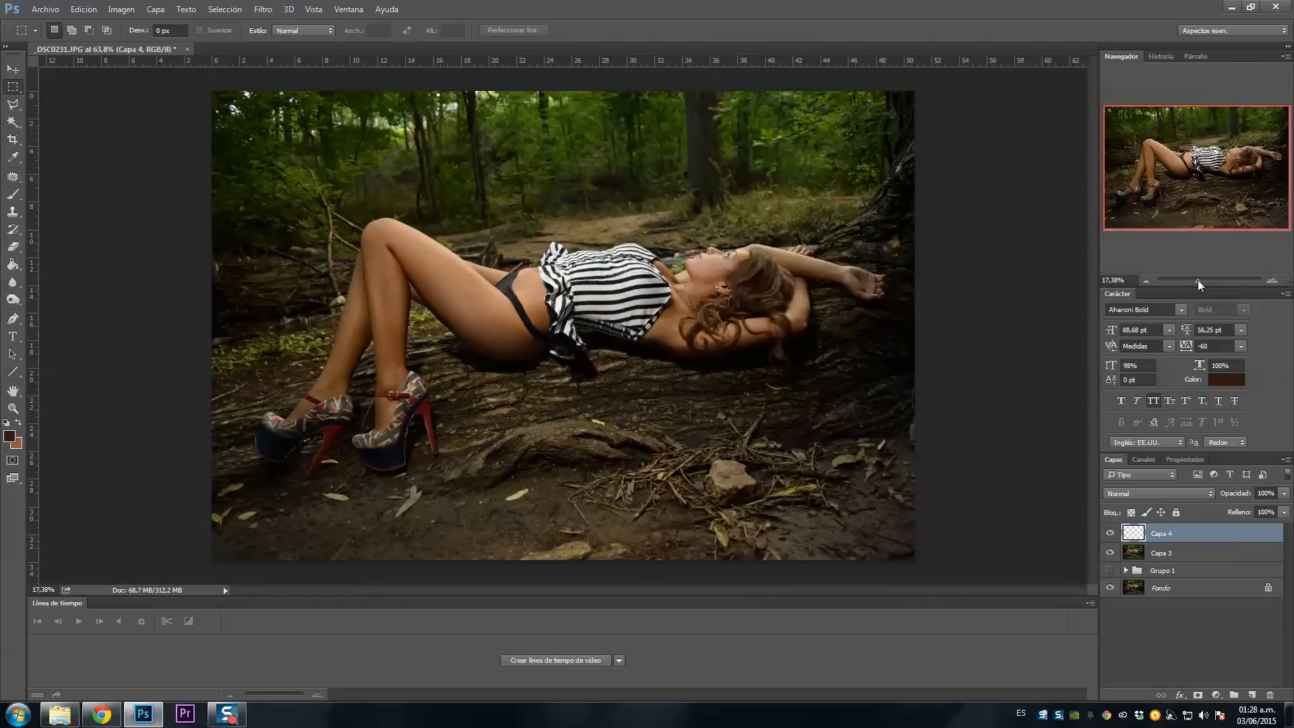
# Step: Compare the photo with and without the leg shadows, and with the grouped retouching layers hidden and shown
pyautogui.click(1110, 533)
pyautogui.click(1111, 534)
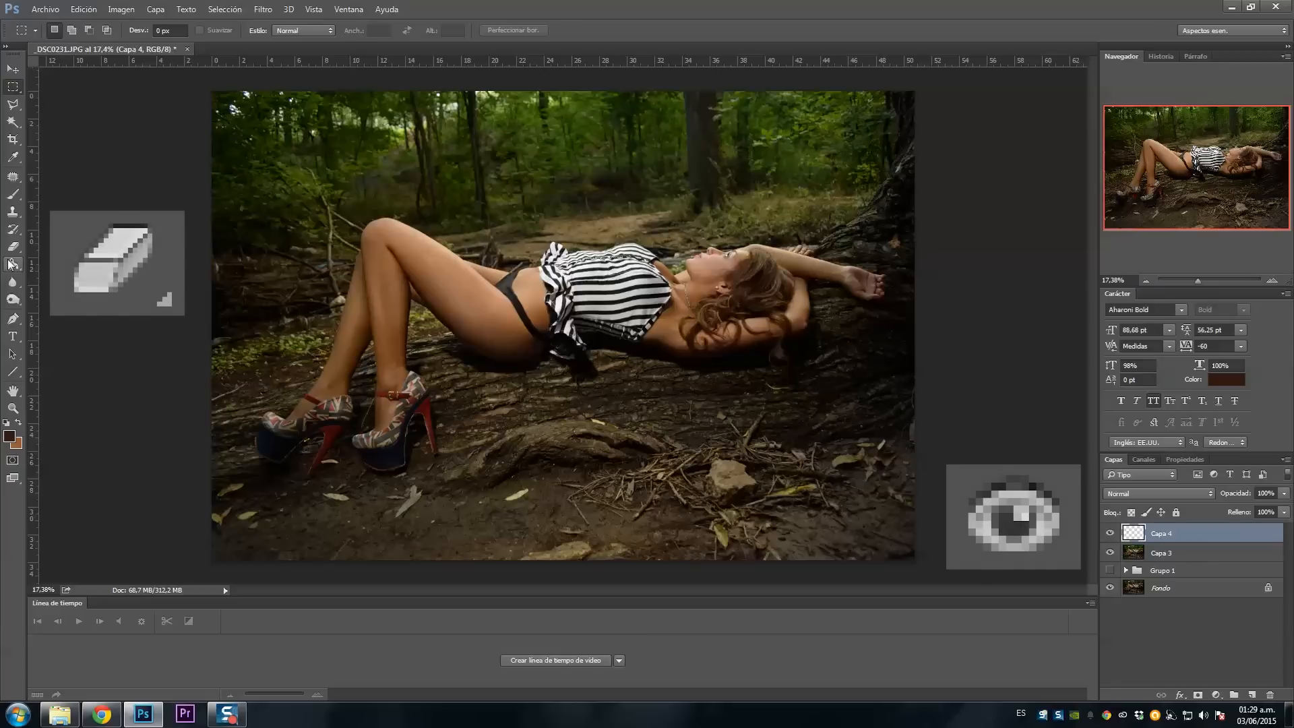
pyautogui.press('e')
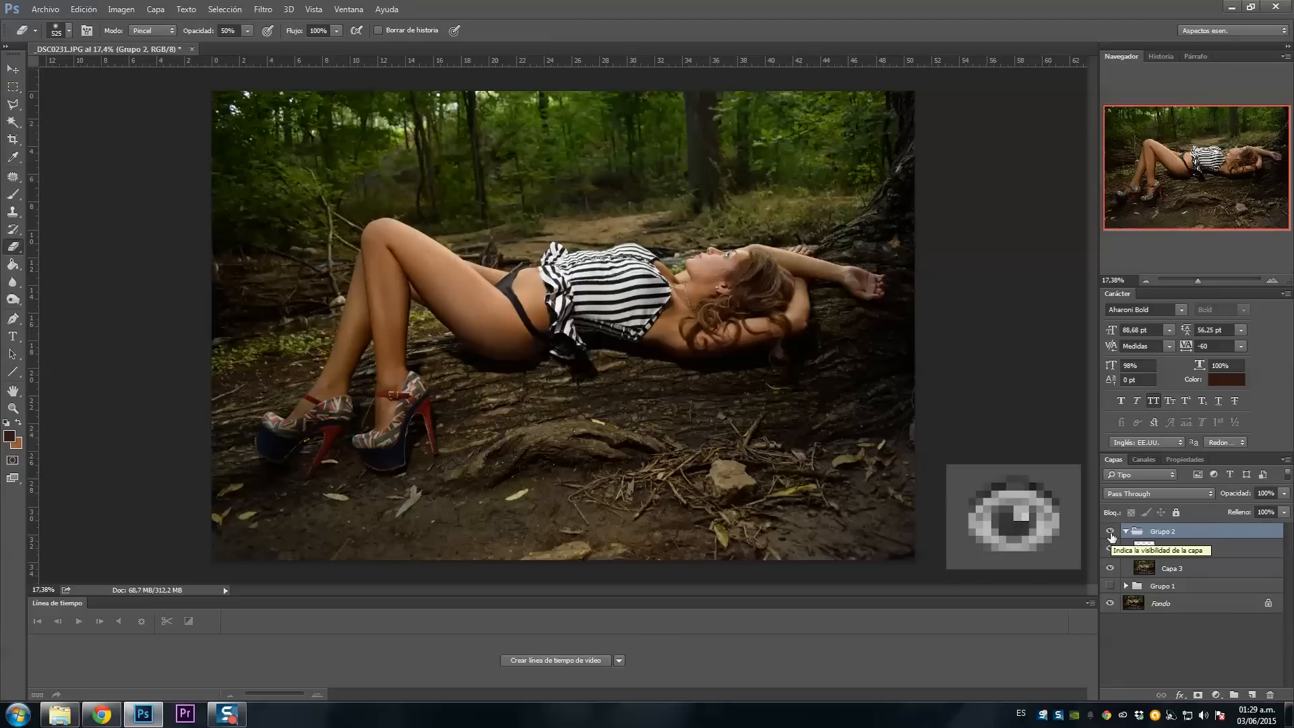
pyautogui.click(1110, 533)
pyautogui.click(1110, 534)
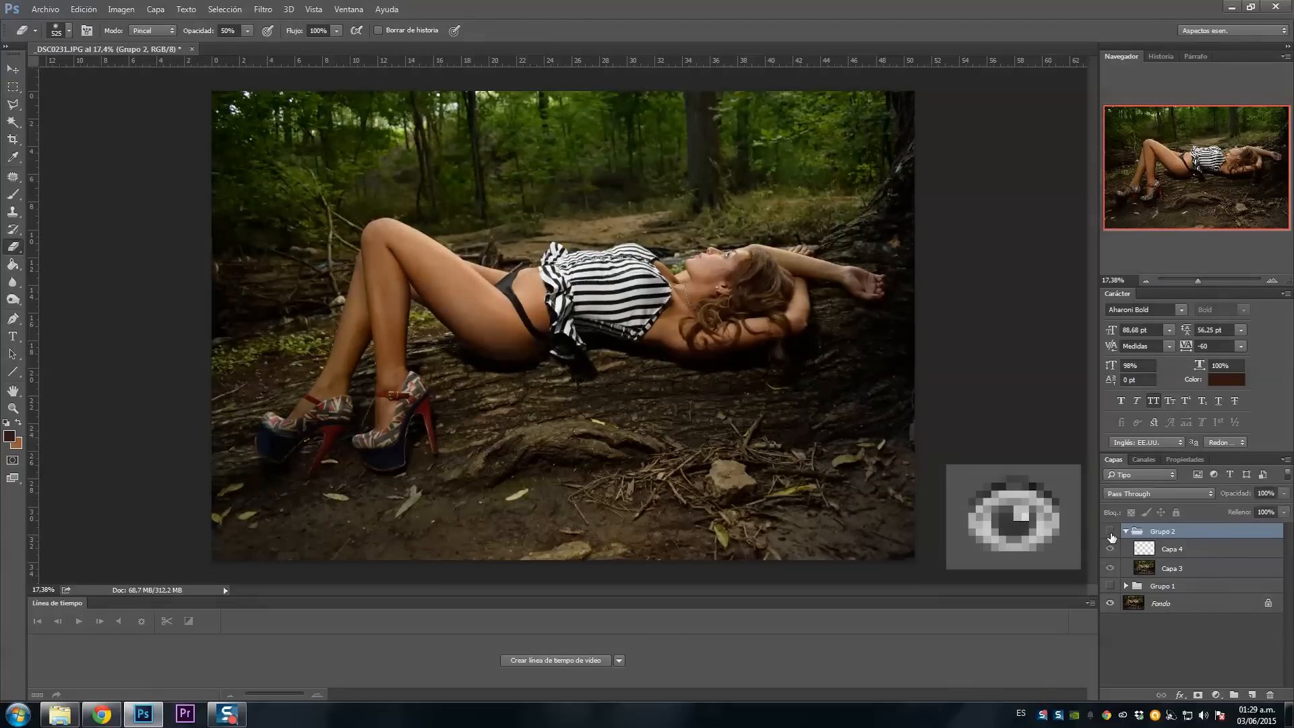
pyautogui.click(1111, 537)
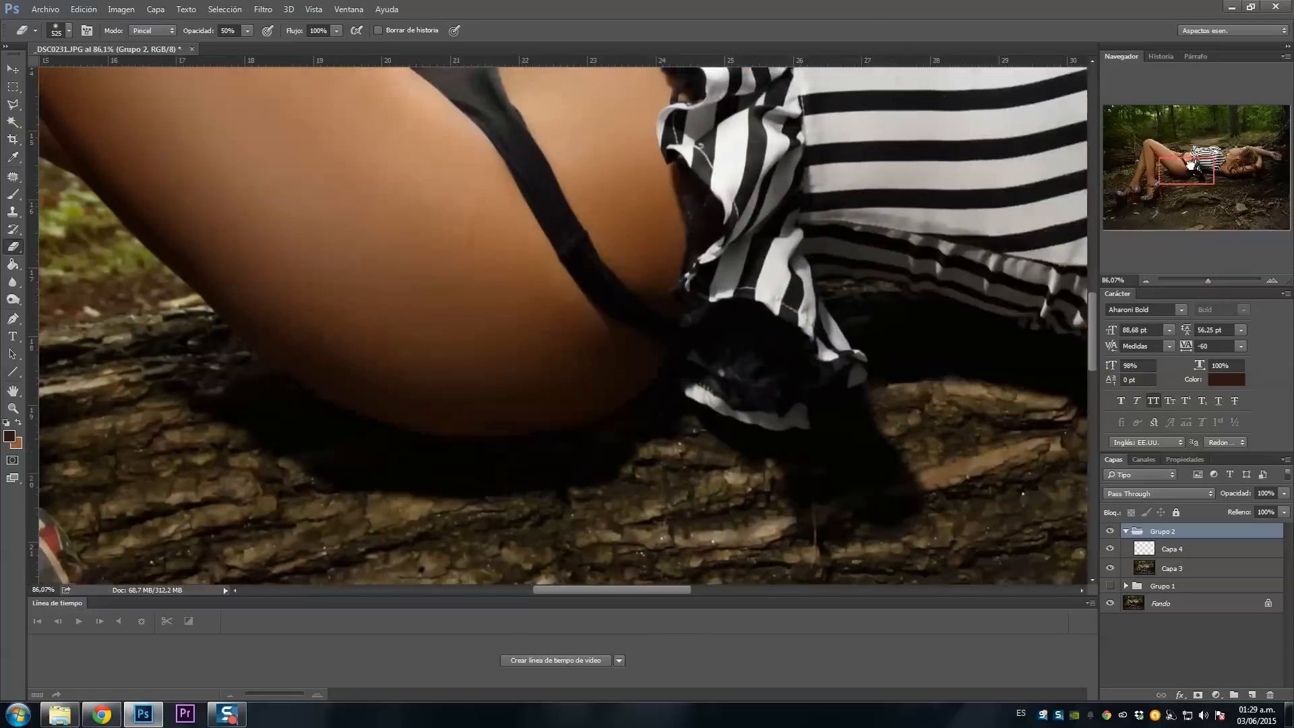
# Step: Outline the underside of the front thigh and buttock with a closed Pen path that curves back over the hip
pyautogui.moveTo(154, 211); pyautogui.dragTo(370, 269)
pyautogui.click(12, 319)
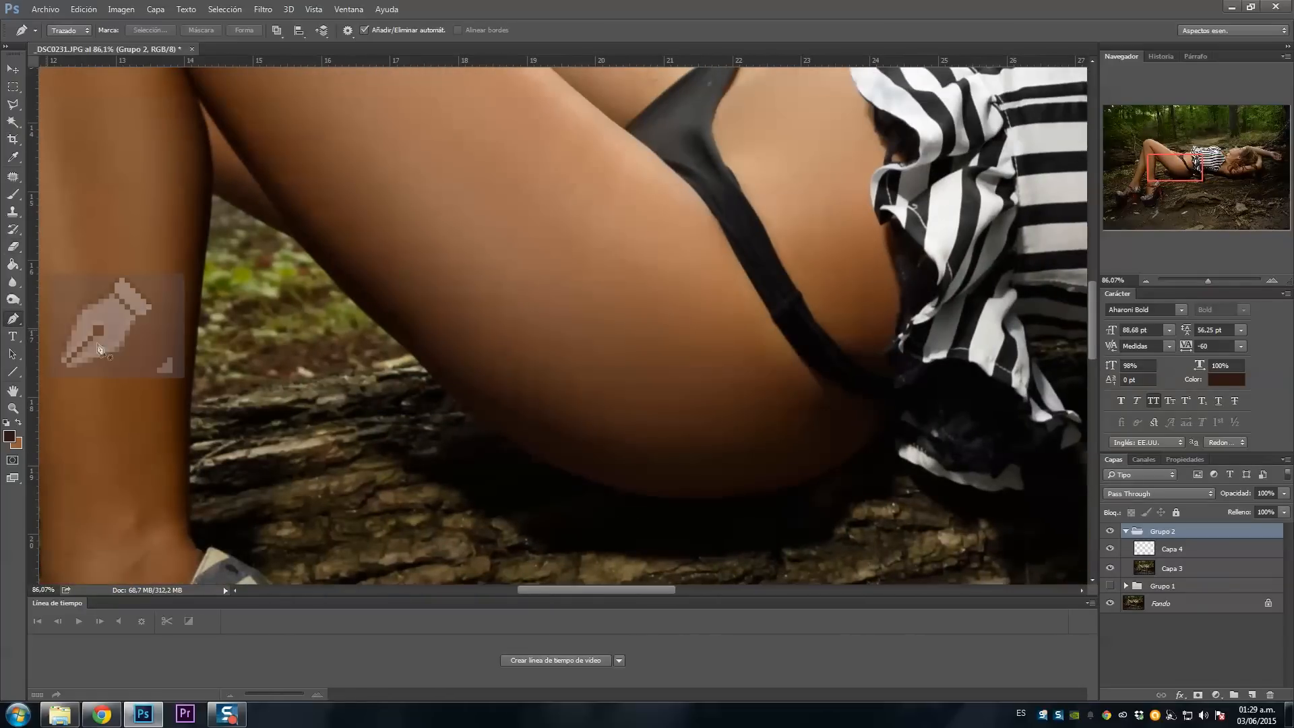
pyautogui.scroll(-1, 269, 337)
pyautogui.click(418, 326)
pyautogui.click(893, 373)
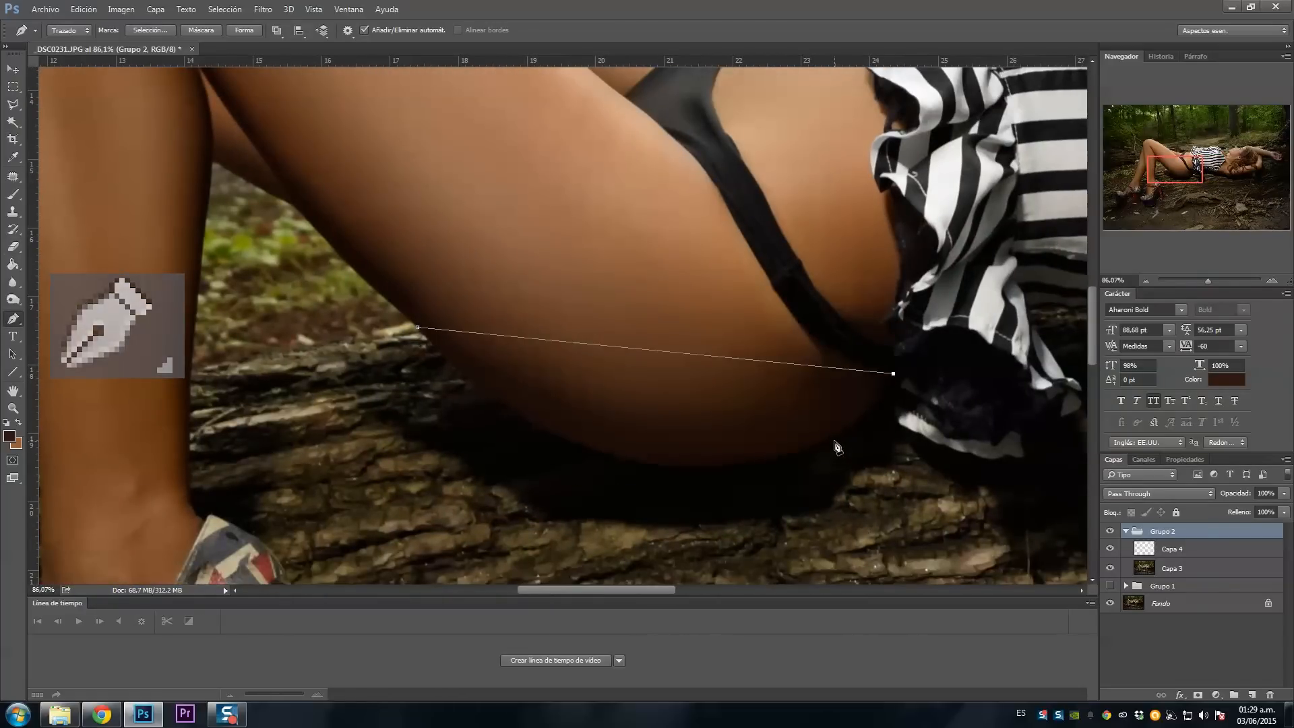
pyautogui.moveTo(807, 417); pyautogui.dragTo(826, 440)
pyautogui.click(579, 406)
pyautogui.moveTo(579, 406); pyautogui.dragTo(541, 424)
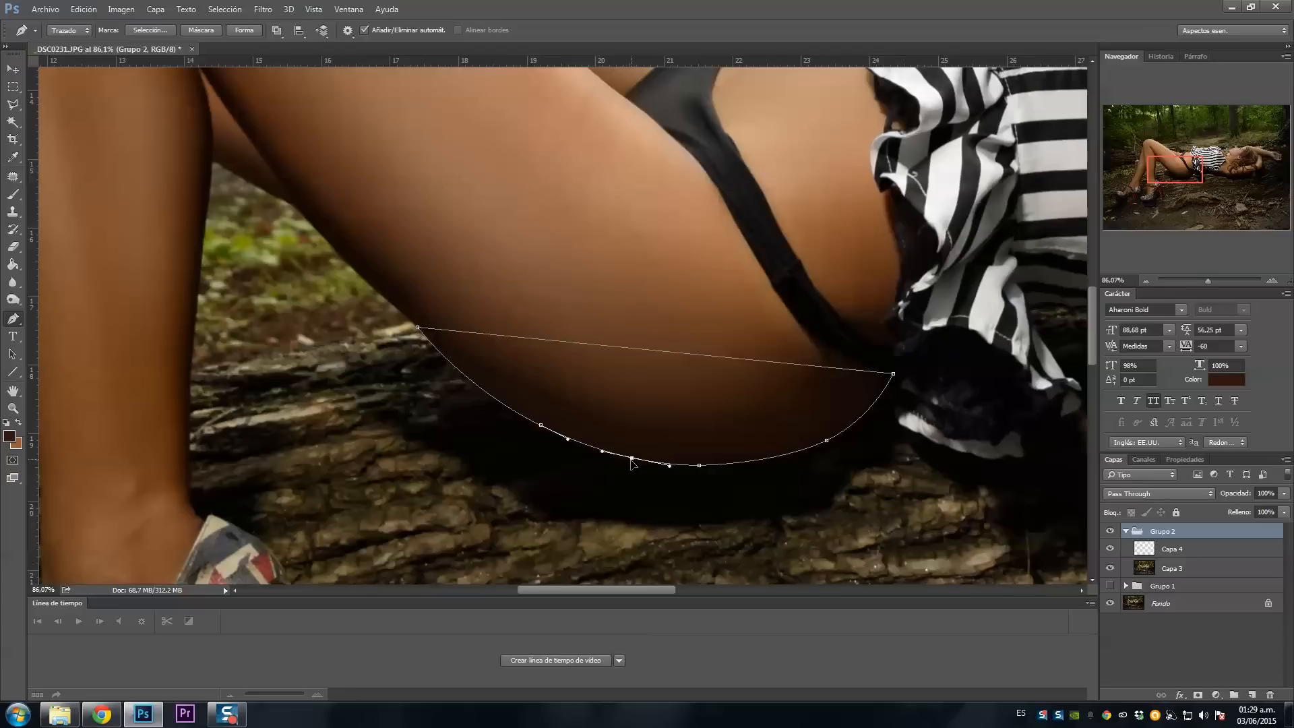
pyautogui.keyDown('ctrl'); pyautogui.click(827, 442); pyautogui.keyUp('ctrl')
pyautogui.moveTo(742, 359); pyautogui.dragTo(758, 209)
# Step: Convert the thigh path to a new selection with a 2-pixel feather, and add a new layer
pyautogui.rightClick(592, 355)
pyautogui.click(641, 66)
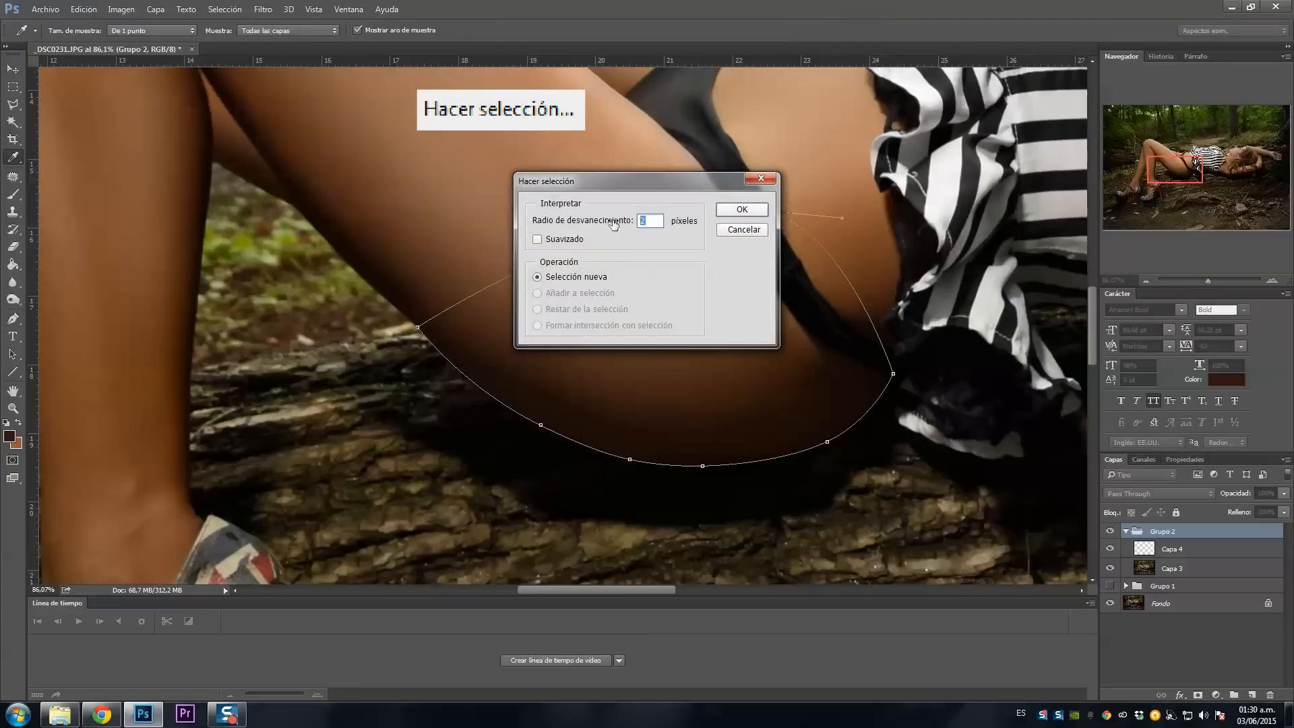
pyautogui.press('Return')
pyautogui.click(610, 112)
pyautogui.press('b')
pyautogui.hotkey('ctrl', 'shift', 'n')
pyautogui.press('Return')
# Step: Paint a soft light skin-tone glow along the buttock's lower edge, deselect, and set the layer's opacity to 50%
pyautogui.scroll(-2, 902, 456)
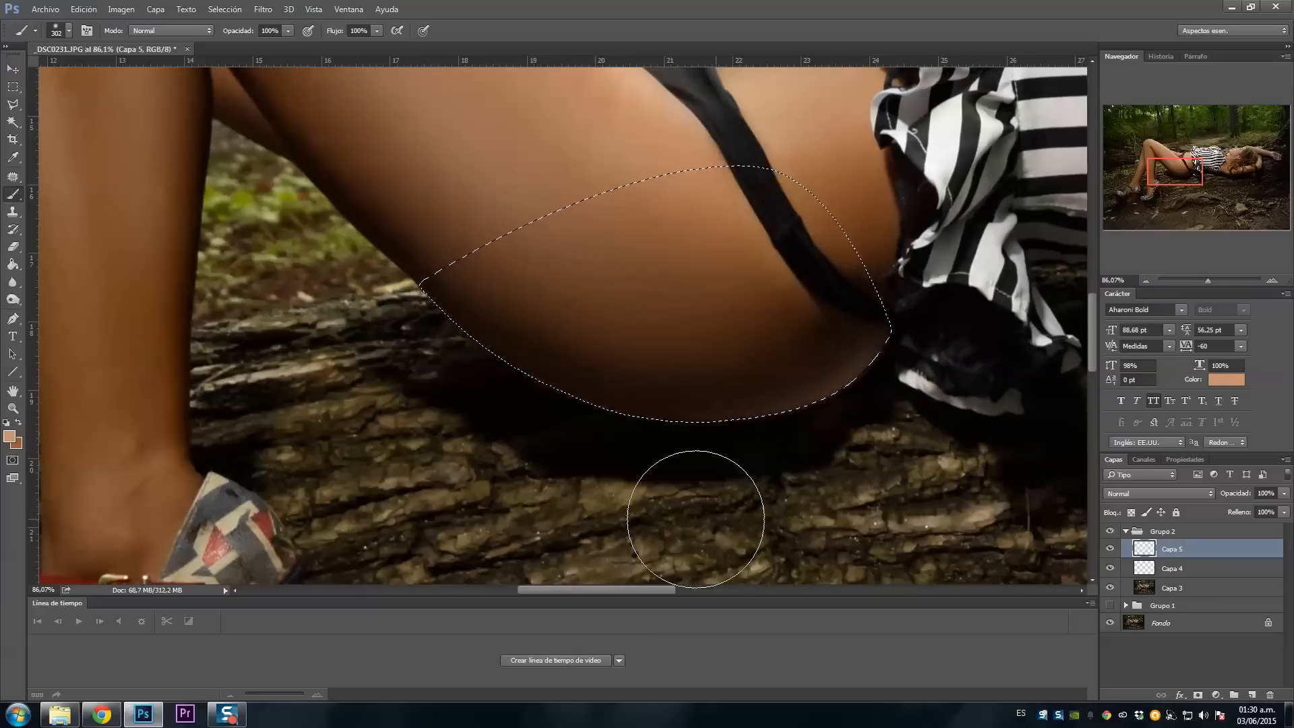
pyautogui.click(13, 87)
pyautogui.click(129, 168)
pyautogui.moveTo(1208, 280); pyautogui.dragTo(1198, 282)
pyautogui.write('50')
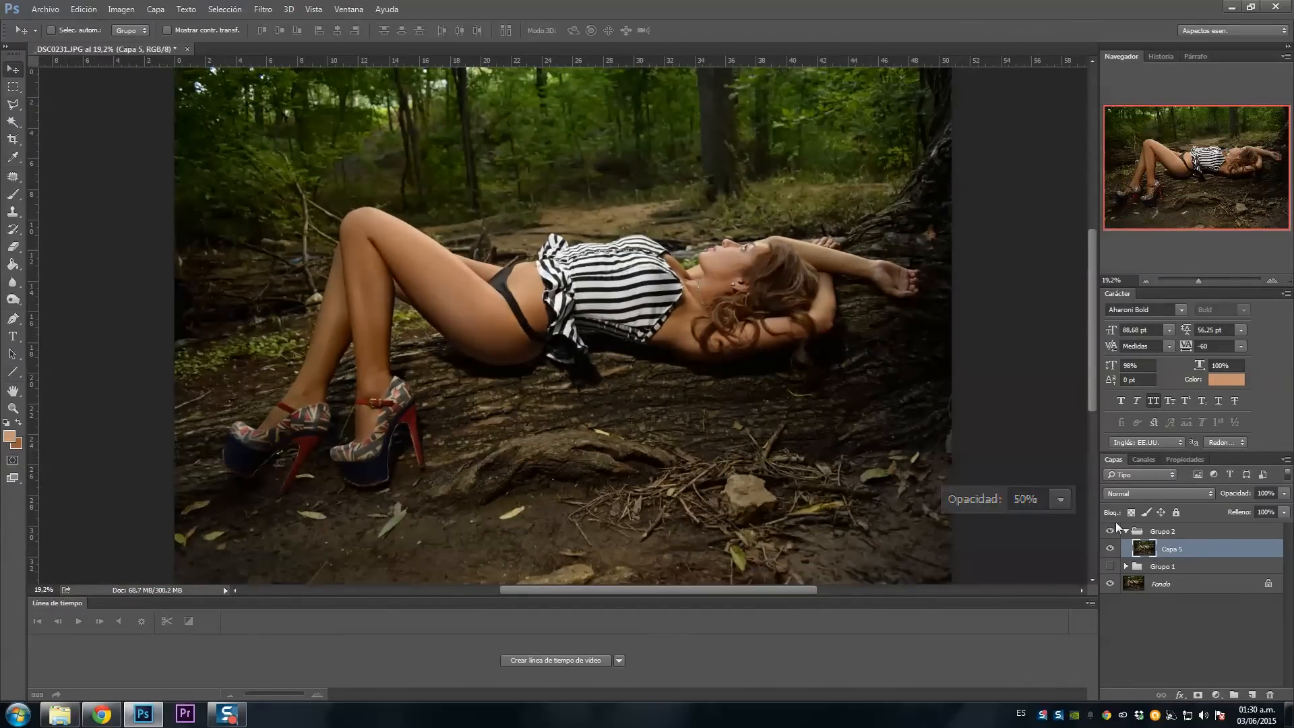
# Step: Compare the original photo with the retouched version by hiding and showing the Grupo 2 layers
pyautogui.click(1110, 532)
pyautogui.click(1110, 532)
pyautogui.click(1110, 532)
pyautogui.click(1111, 533)
pyautogui.click(1111, 533)
pyautogui.click(1111, 532)
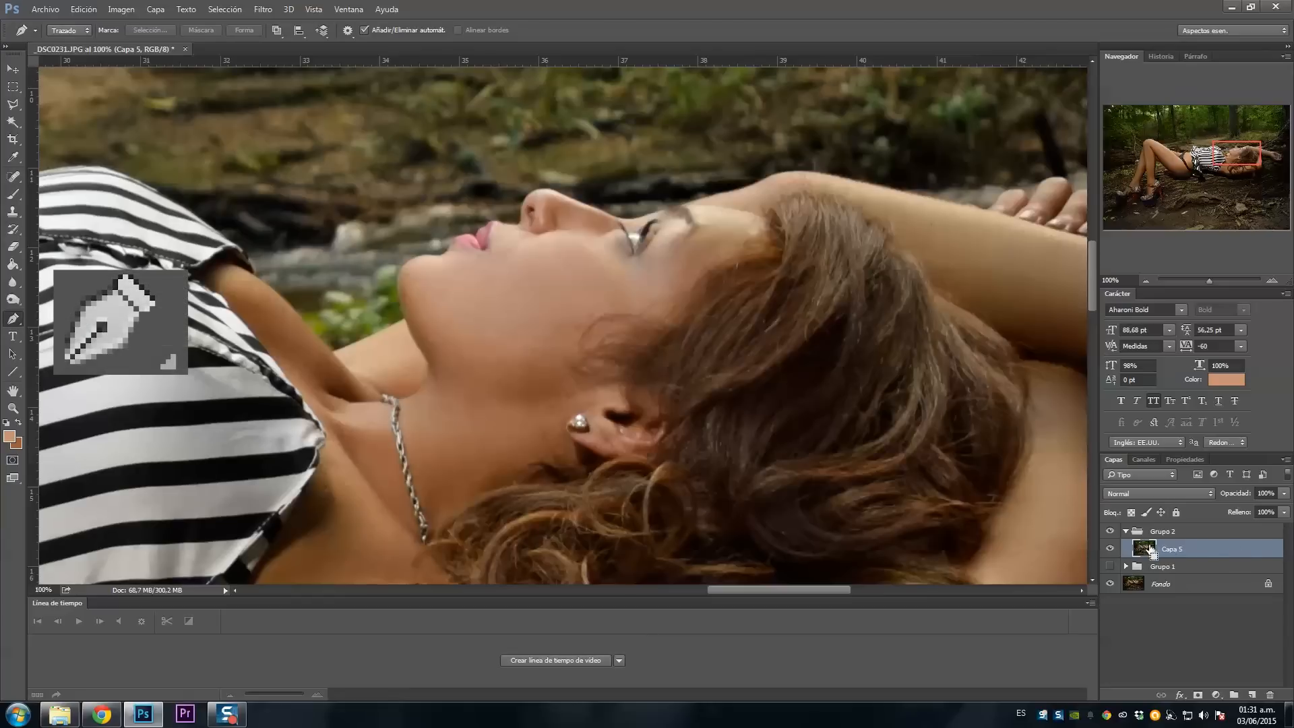
# Step: Add a new layer, outline the woman's cheek and jaw with a closed Pen path, and convert it to a selection
pyautogui.hotkey('ctrl', 'shift', 'alt', 'n')
pyautogui.moveTo(436, 335); pyautogui.dragTo(486, 358)
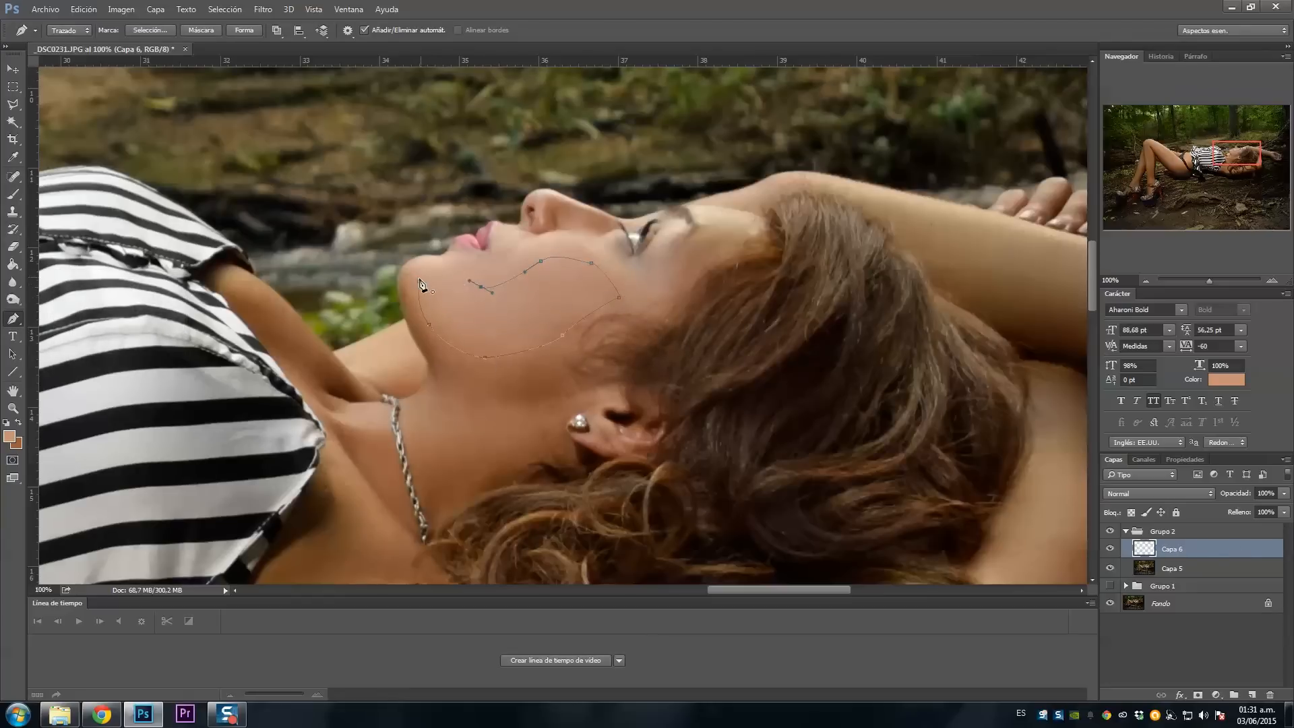
pyautogui.click(419, 280)
pyautogui.rightClick(448, 304)
pyautogui.click(513, 369)
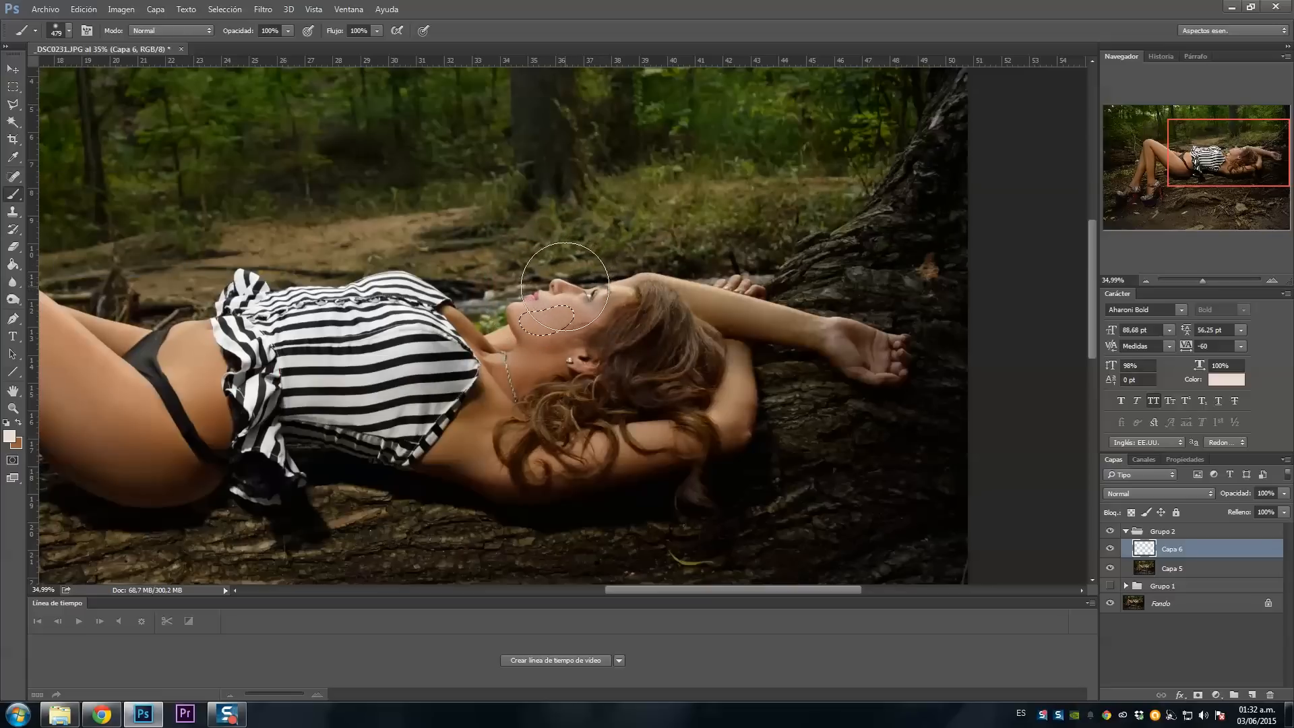
# Step: Paint a soft pale pink highlight inside the cheek selection, deselect, and set the layer's opacity to 50%
pyautogui.click(564, 286)
pyautogui.click(12, 86)
pyautogui.click(294, 244)
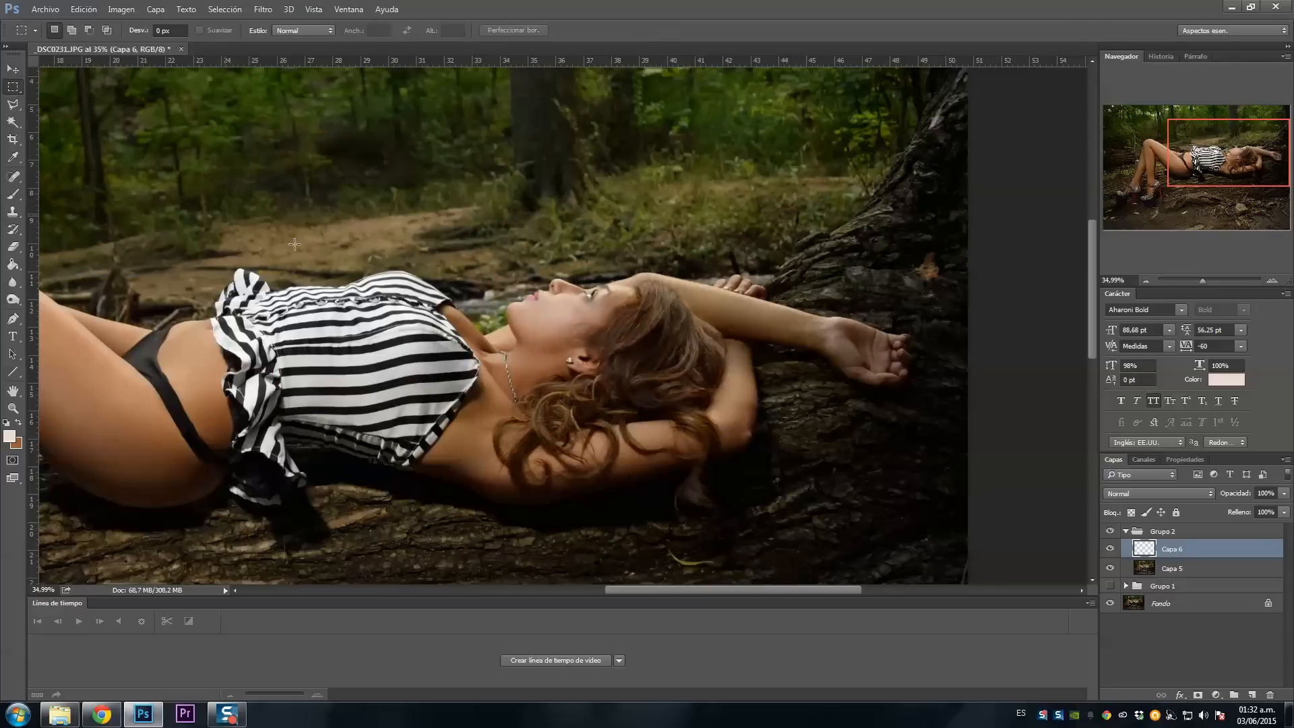
pyautogui.write('50')
pyautogui.press('Return')
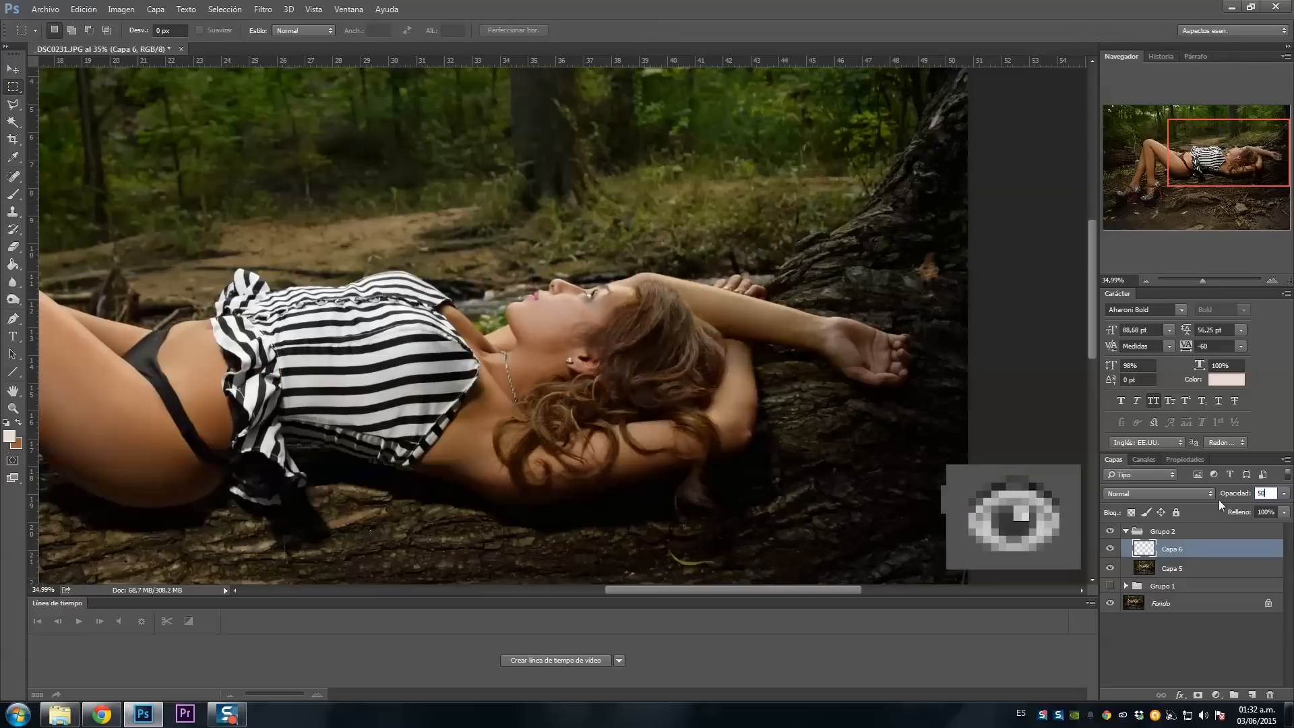
pyautogui.hotkey('ctrl', '0')
pyautogui.click(1111, 532)
pyautogui.click(1110, 531)
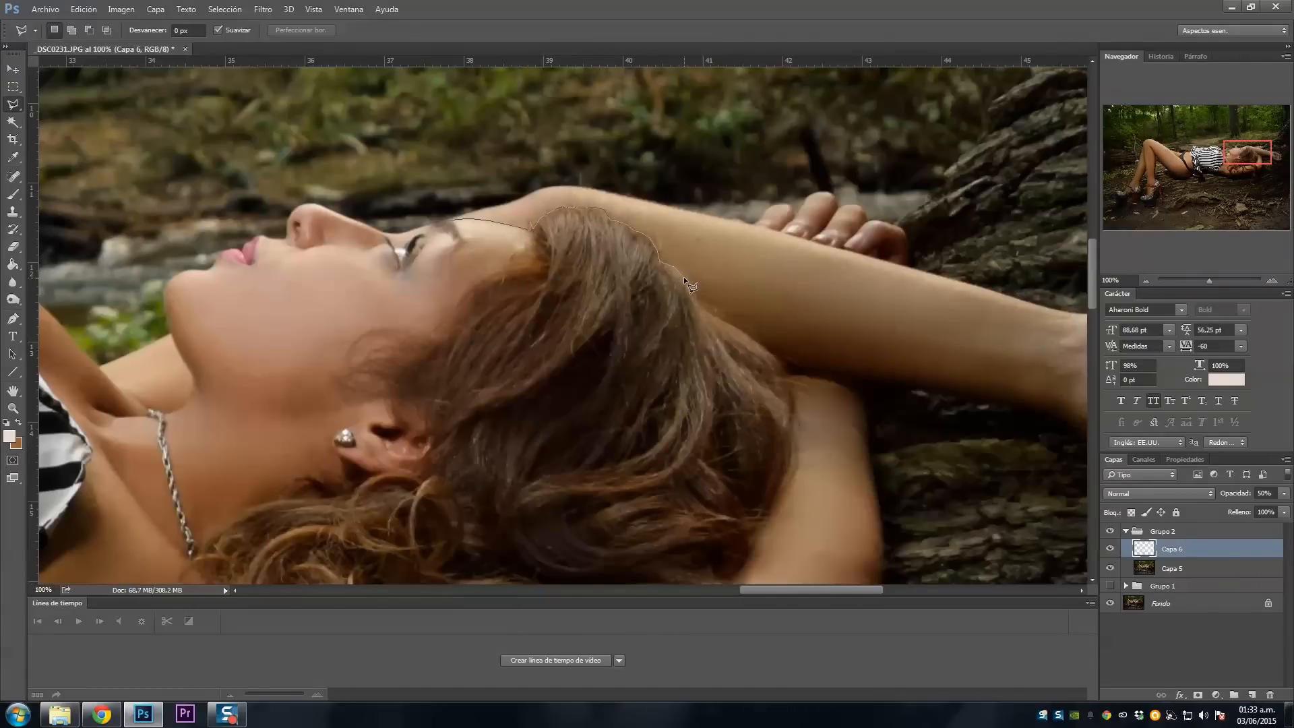
# Step: Select the raised upper arm along the hair and forehead with the Polygonal Lasso
pyautogui.click(847, 252)
pyautogui.click(649, 201)
pyautogui.click(568, 184)
pyautogui.click(538, 192)
pyautogui.click(446, 215)
pyautogui.rightClick(523, 213)
pyautogui.click(573, 254)
pyautogui.press('Return')
# Step: Paint a soft dark brown shadow on the raised arm where it meets the hair, and deselect
pyautogui.press('b')
pyautogui.keyDown('alt'); pyautogui.click(580, 357); pyautogui.keyUp('alt')
pyautogui.moveTo(791, 433); pyautogui.dragTo(669, 453)
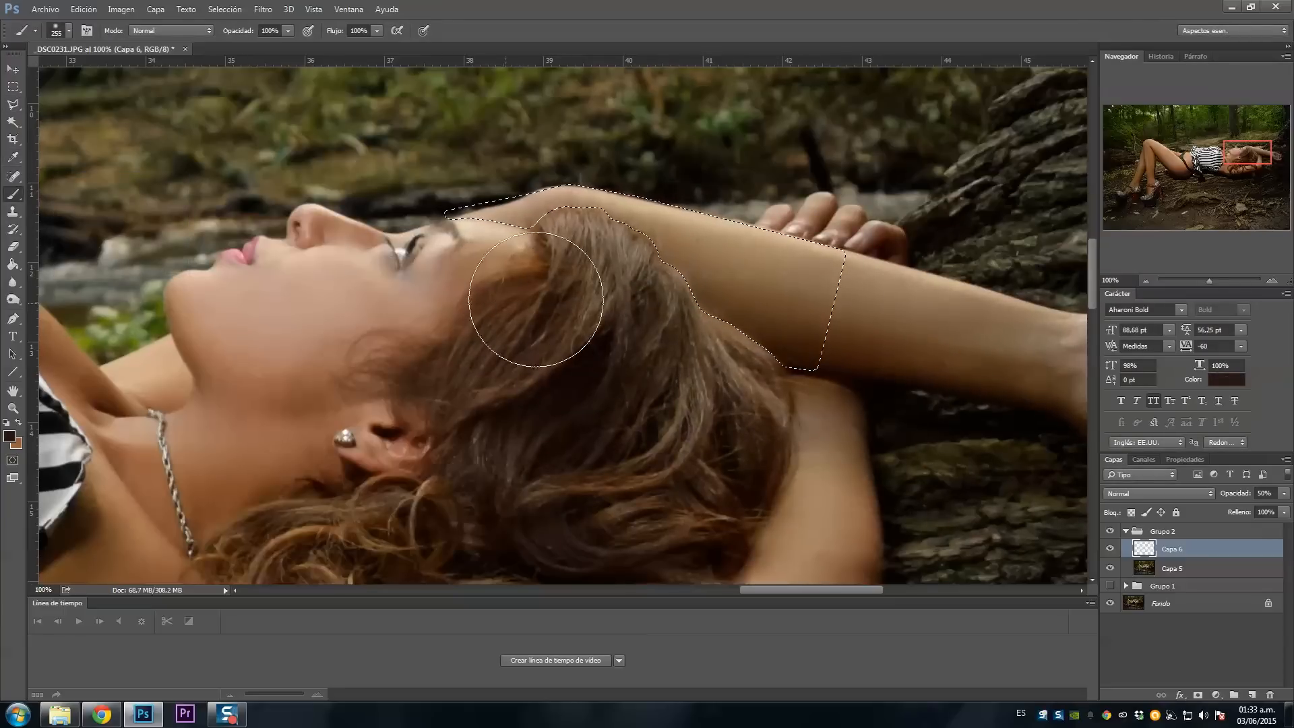
pyautogui.hotkey('ctrl', 'd')
pyautogui.press('m')
pyautogui.moveTo(1205, 283); pyautogui.dragTo(1199, 284)
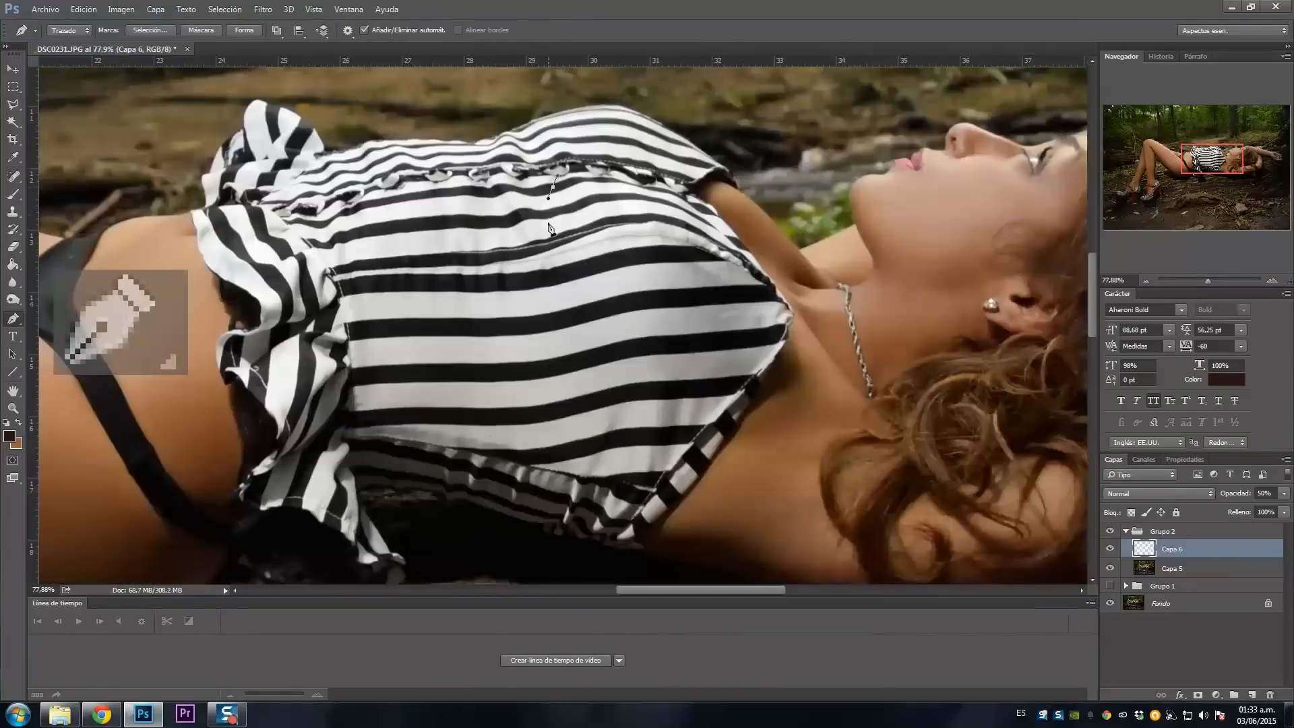
# Step: Draw a Pen path on the striped top around the area below and beside the bust
pyautogui.click(545, 246)
pyautogui.click(556, 274)
pyautogui.click(772, 303)
pyautogui.click(722, 393)
pyautogui.moveTo(577, 426); pyautogui.dragTo(527, 415)
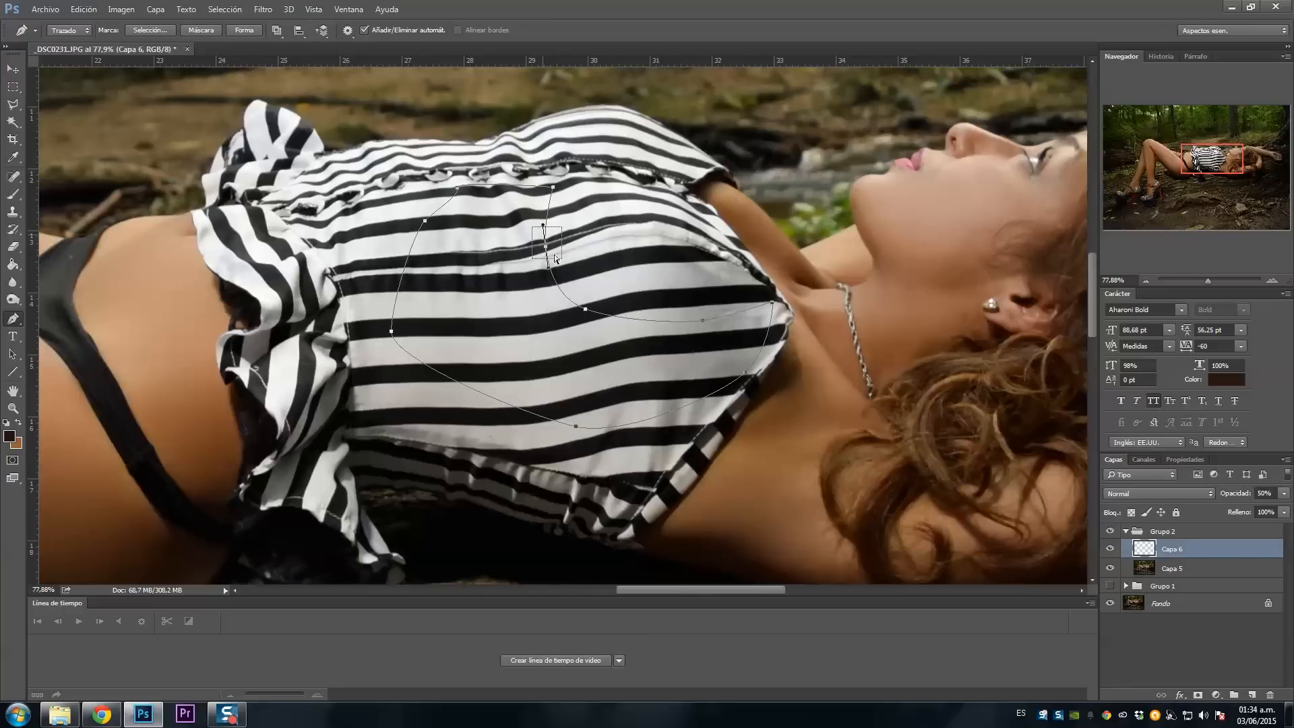
# Step: Convert the path to a selection with a 40-pixel feather, paint a soft dark brown shadow inside it on a new layer, and deselect
pyautogui.rightClick(550, 229)
pyautogui.click(581, 267)
pyautogui.write('40')
pyautogui.press('Return')
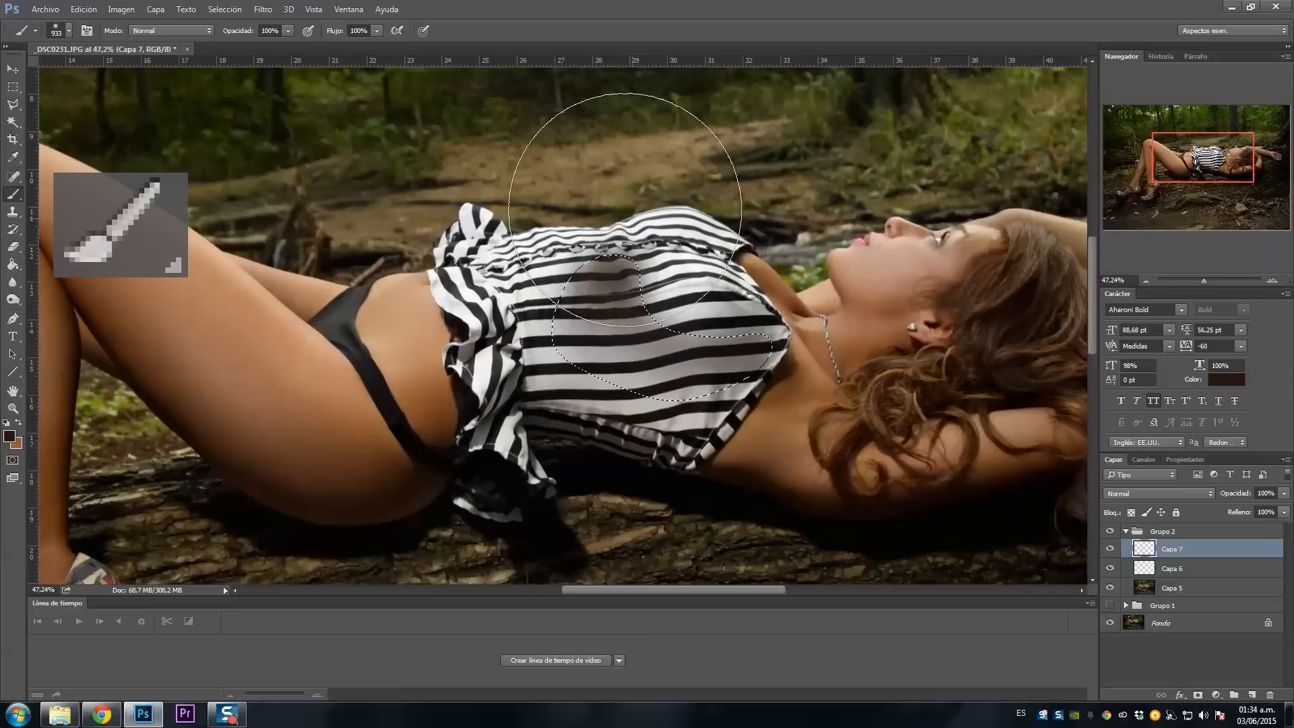
pyautogui.press('m')
pyautogui.hotkey('ctrl', 'd')
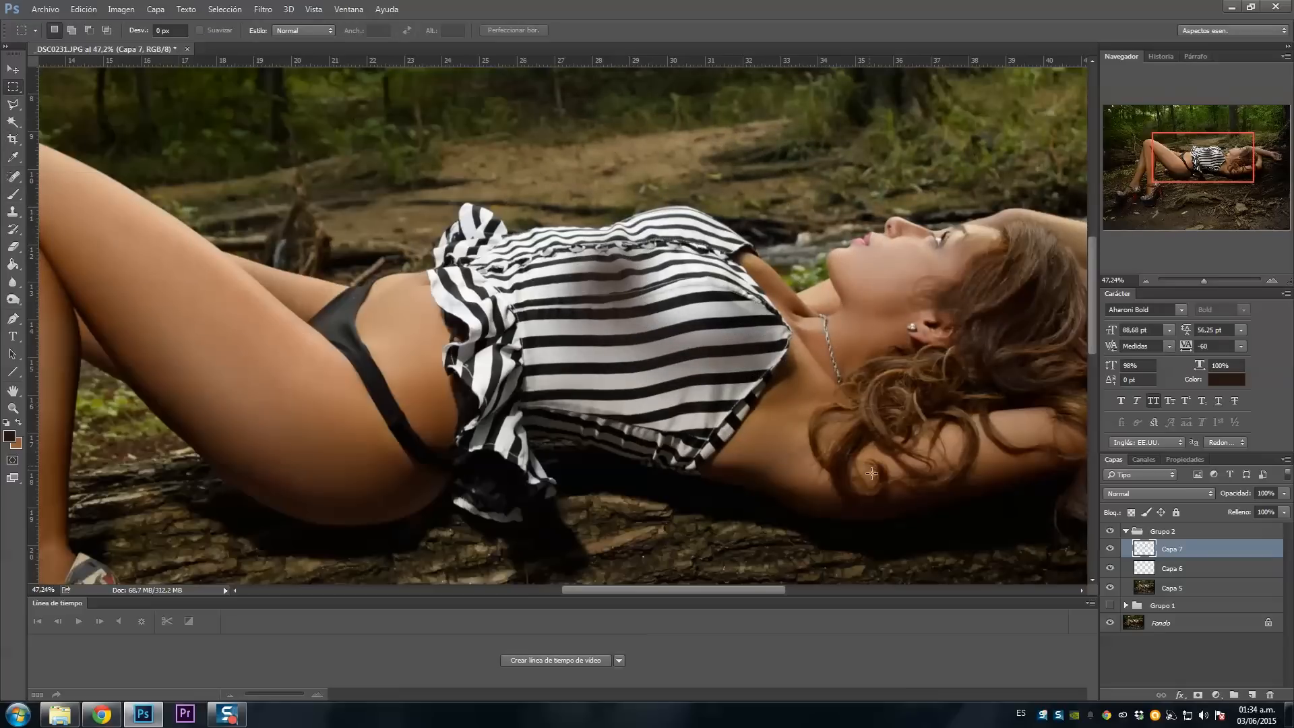
# Step: Soften the shadow's upper edge on the striped top with the Eraser at 50%, and set the layer's opacity to 50%
pyautogui.press('e')
pyautogui.press('5')
pyautogui.moveTo(607, 231)
pyautogui.mouseDown()
pyautogui.moveTo(669, 231)
pyautogui.moveTo(547, 232)
pyautogui.mouseUp()
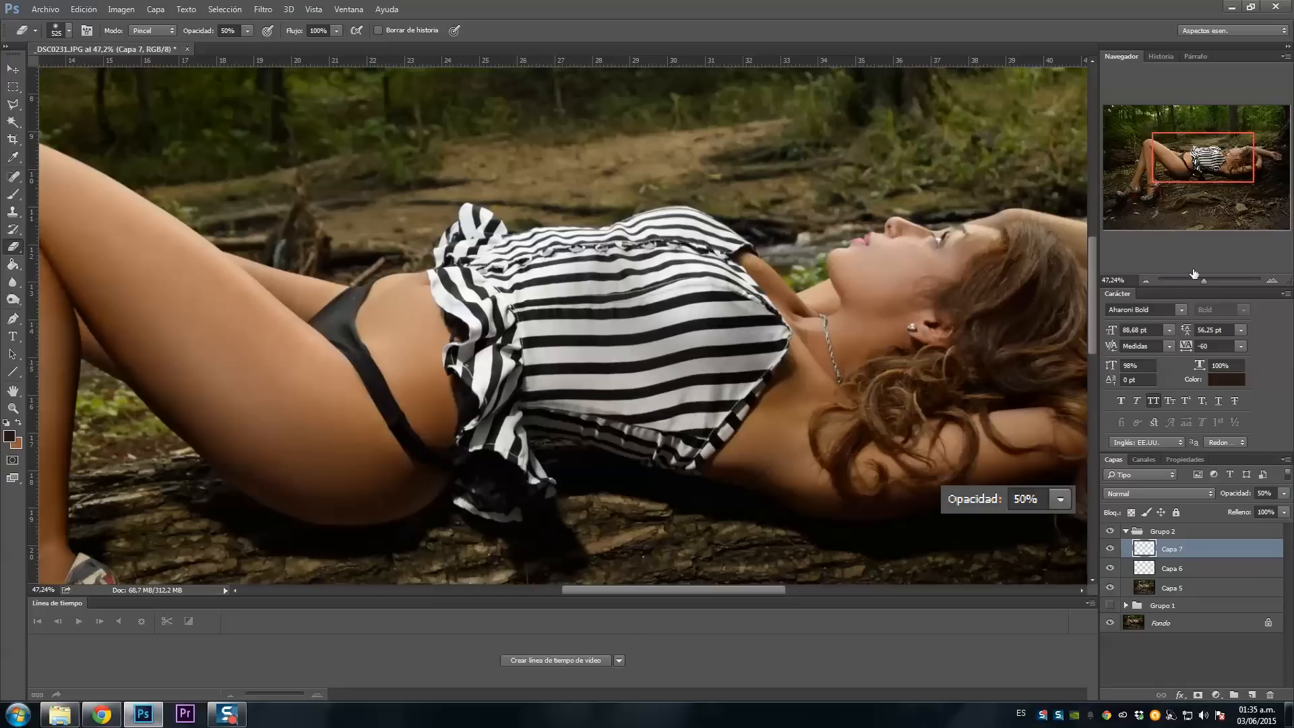
# Step: Compare the whole photo with the striped top's shadow layer hidden and shown, and likewise with Grupo 2
pyautogui.hotkey('ctrl', '0')
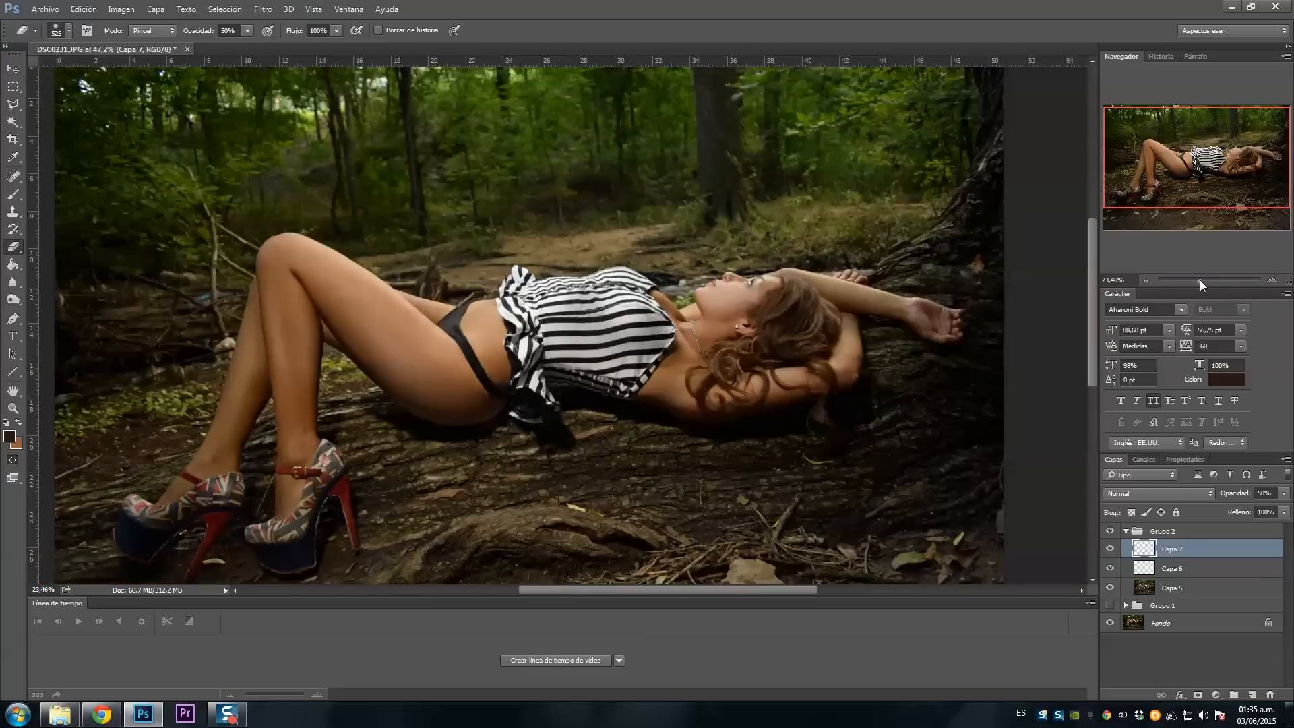
pyautogui.click(1111, 549)
pyautogui.click(1110, 549)
pyautogui.click(1111, 533)
pyautogui.click(1111, 534)
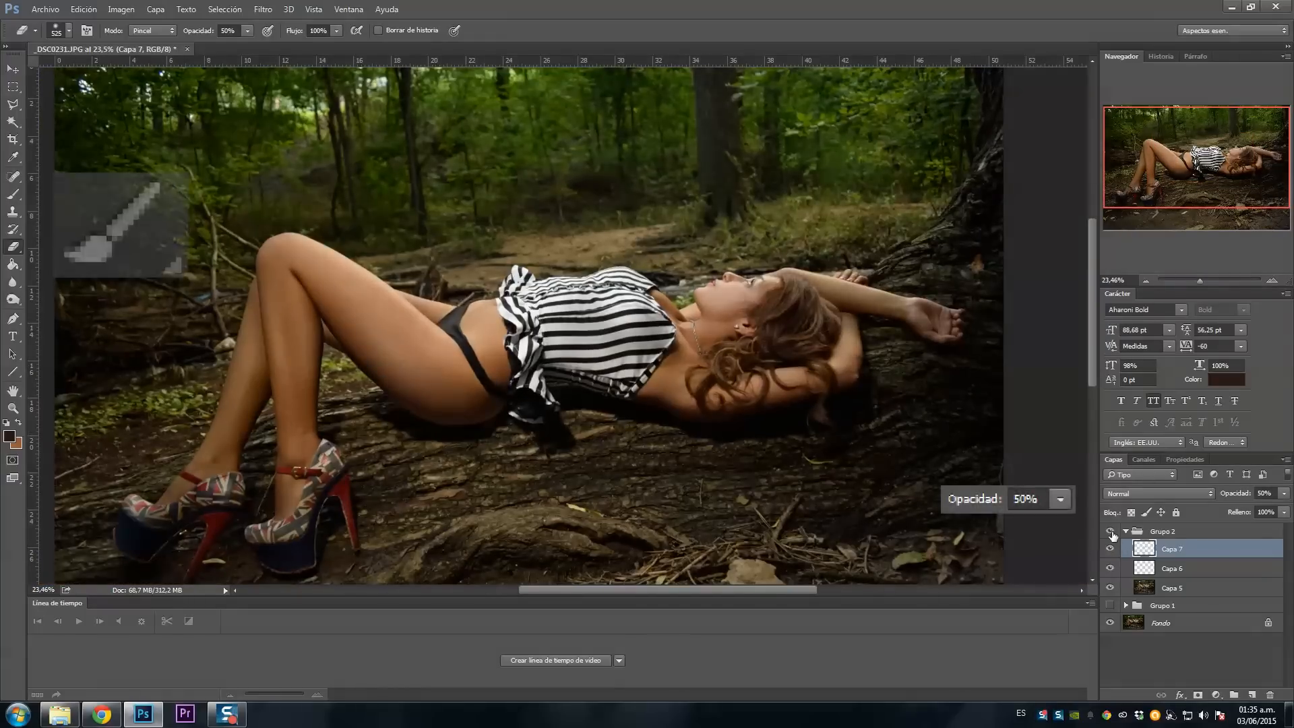
# Step: Add a new layer, paint a soft white highlight on the bust of the striped top, and set its opacity to 25%
pyautogui.scroll(3, 743, 305)
pyautogui.hotkey('ctrl', 'shift', 'alt', 'n')
pyautogui.click(743, 304)
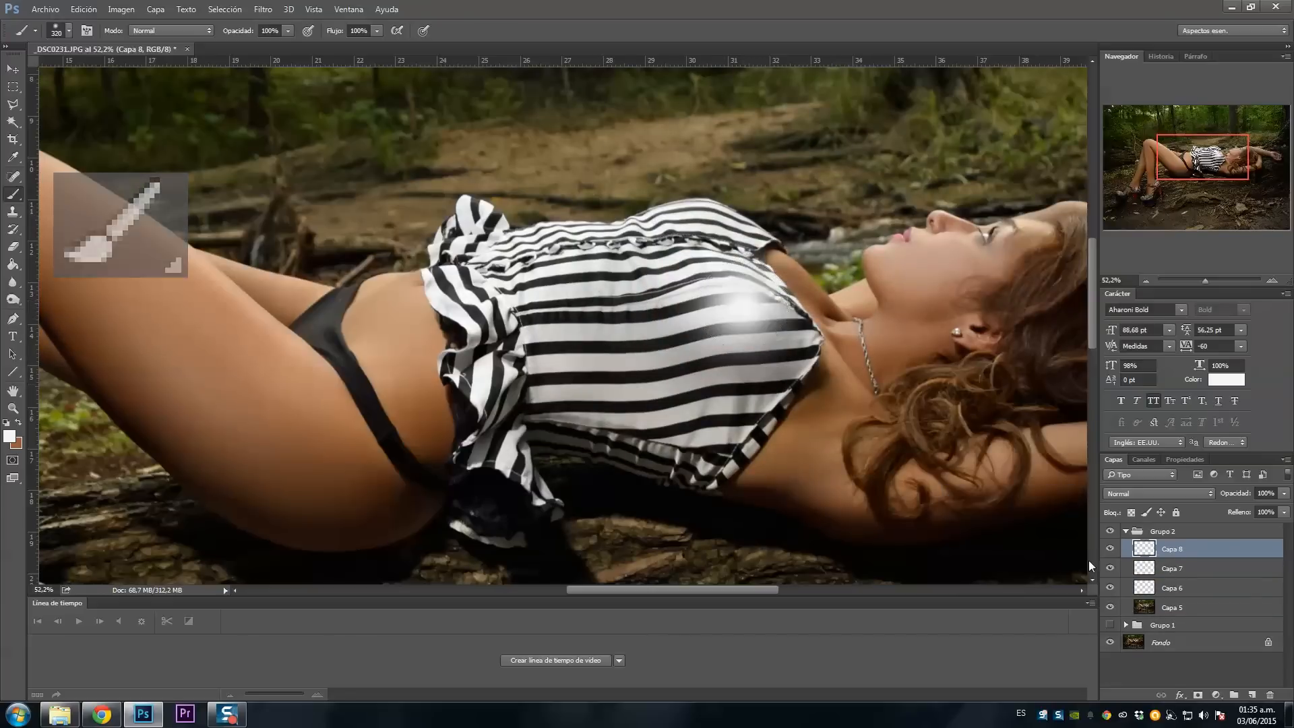
pyautogui.write('25')
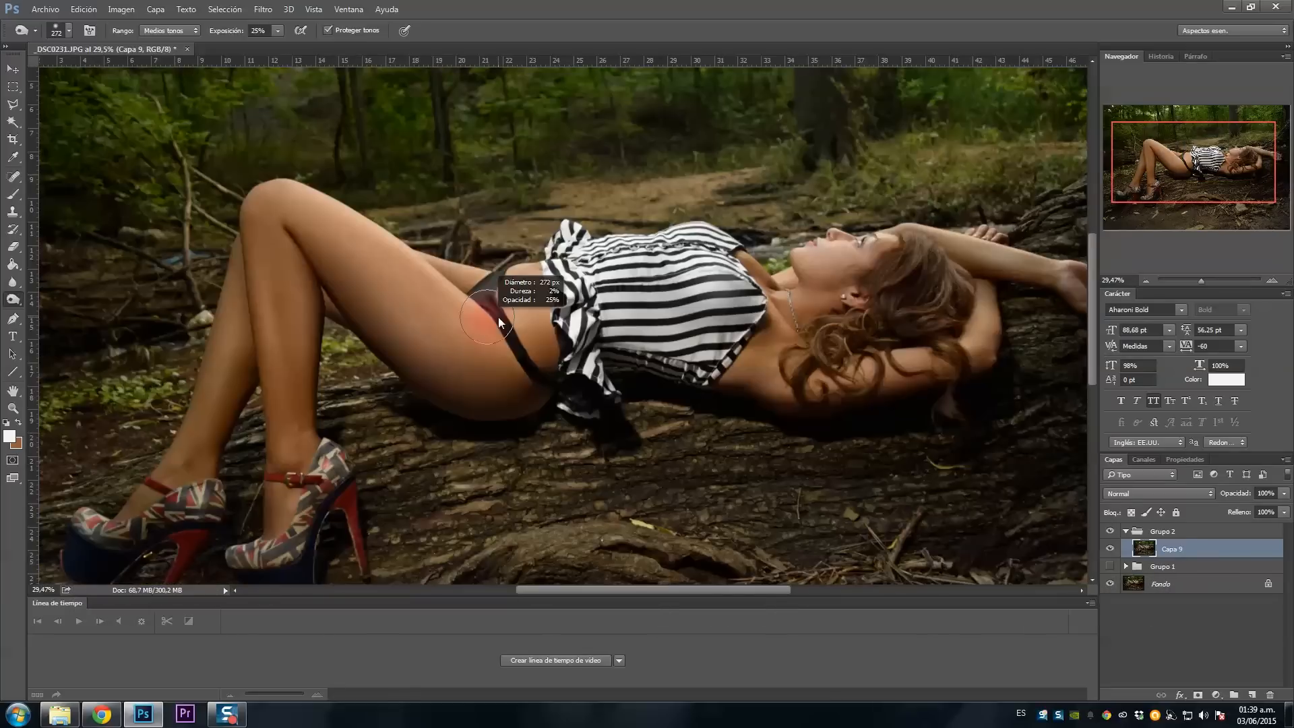
# Step: Retouch the midtones along the front thigh's upper edge up to the knee with a 272 px brush at 25% exposure
pyautogui.moveTo(482, 318); pyautogui.dragTo(499, 318)
pyautogui.moveTo(440, 271); pyautogui.dragTo(350, 215)
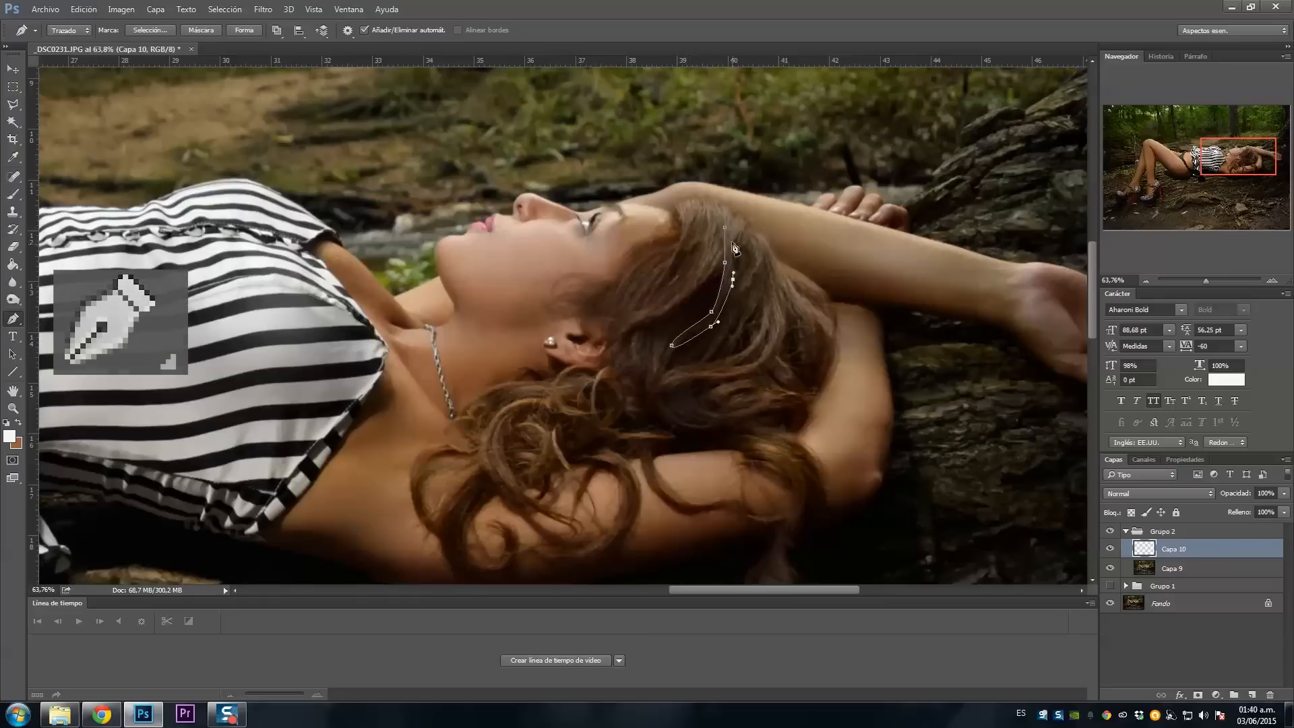
# Step: Outline a narrow curved hair strand above the ear with a Pen path and convert it to a selection
pyautogui.moveTo(726, 229); pyautogui.dragTo(732, 233)
pyautogui.rightClick(721, 284)
pyautogui.click(749, 367)
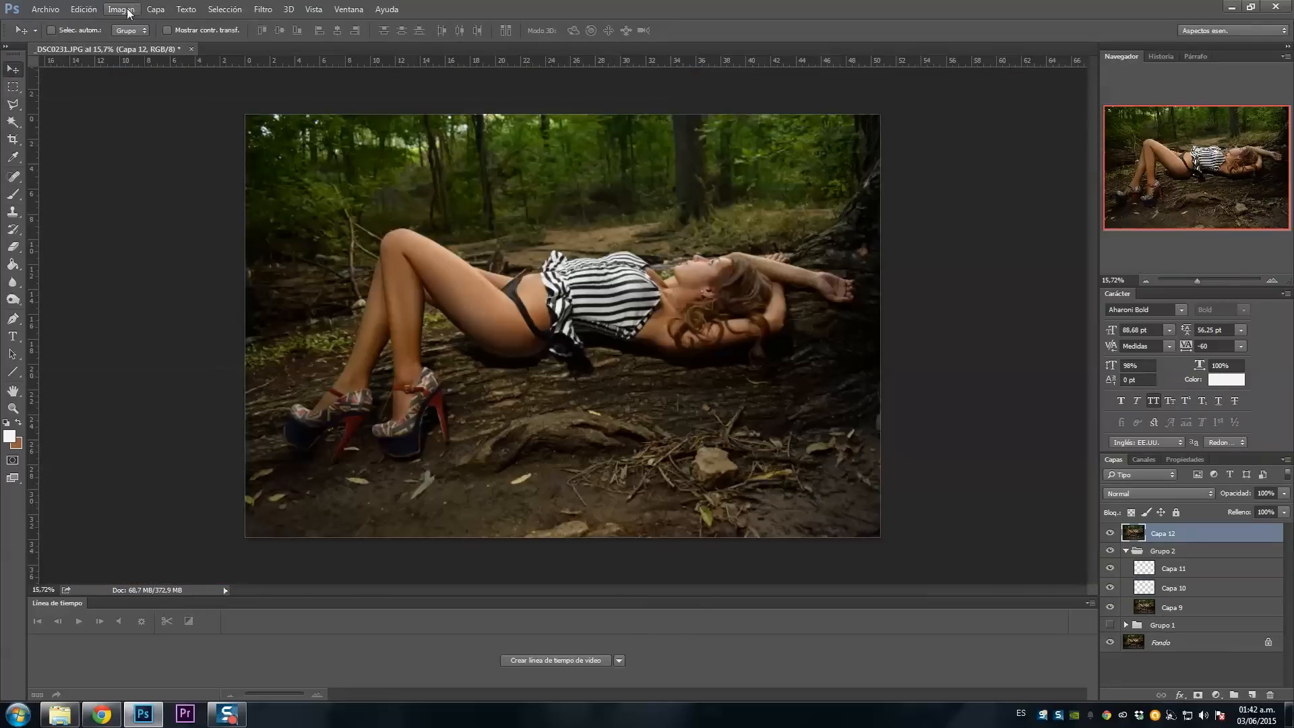
# Step: Apply a Curves adjustment to Capa 12, raising the red channel's darkest point and lowering the blue channel's brightest point
pyautogui.click(122, 9)
pyautogui.moveTo(256, 64)
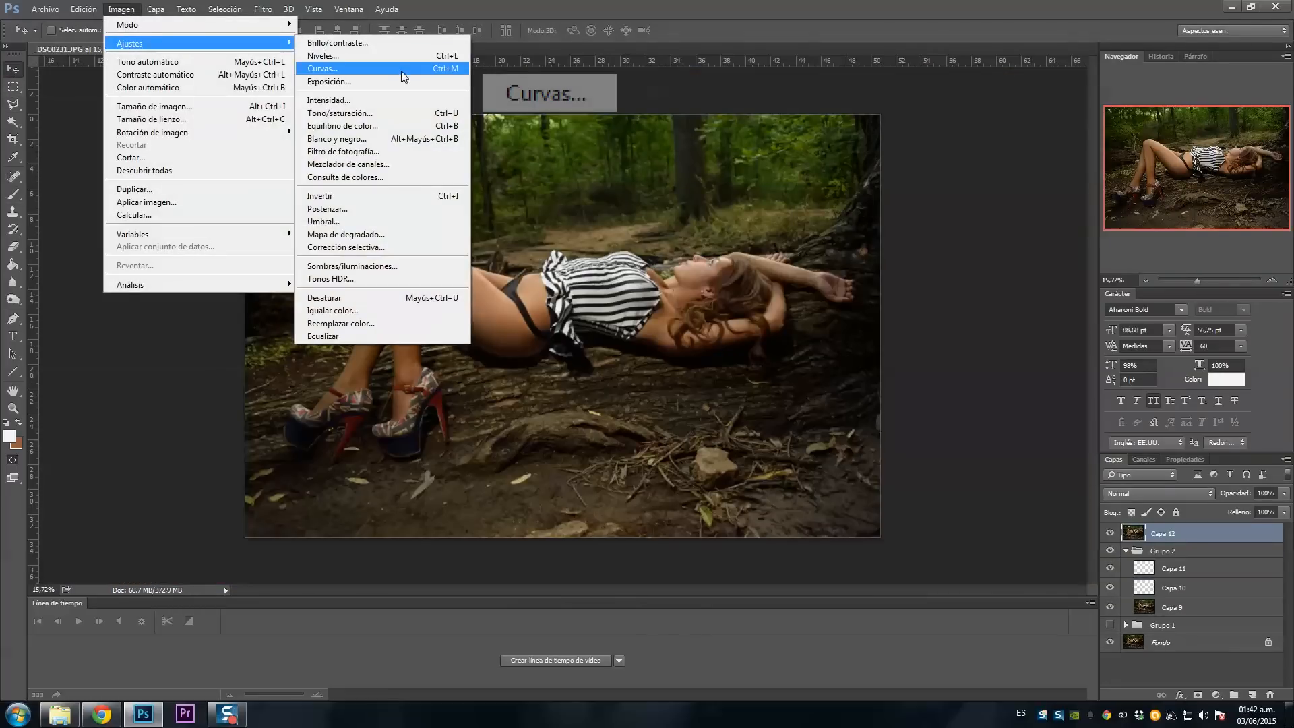
pyautogui.click(400, 70)
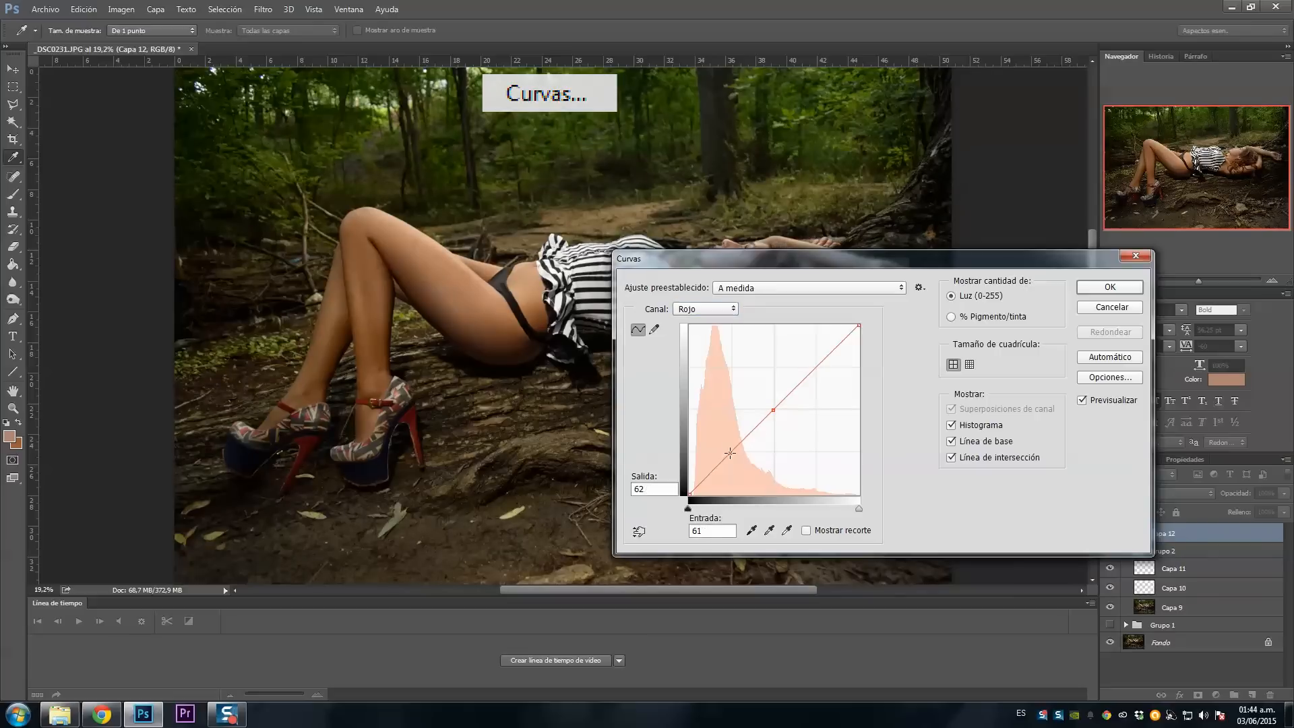
pyautogui.moveTo(691, 492); pyautogui.dragTo(689, 464)
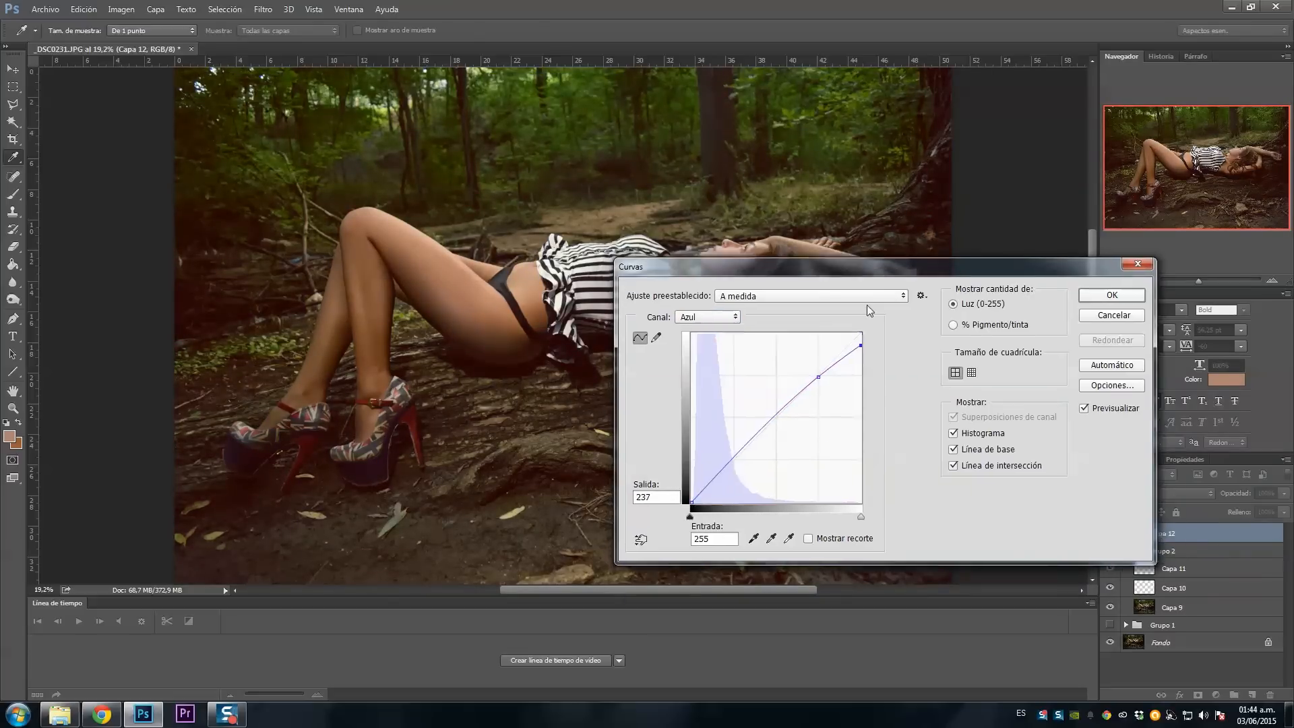
pyautogui.moveTo(863, 259); pyautogui.dragTo(896, 394)
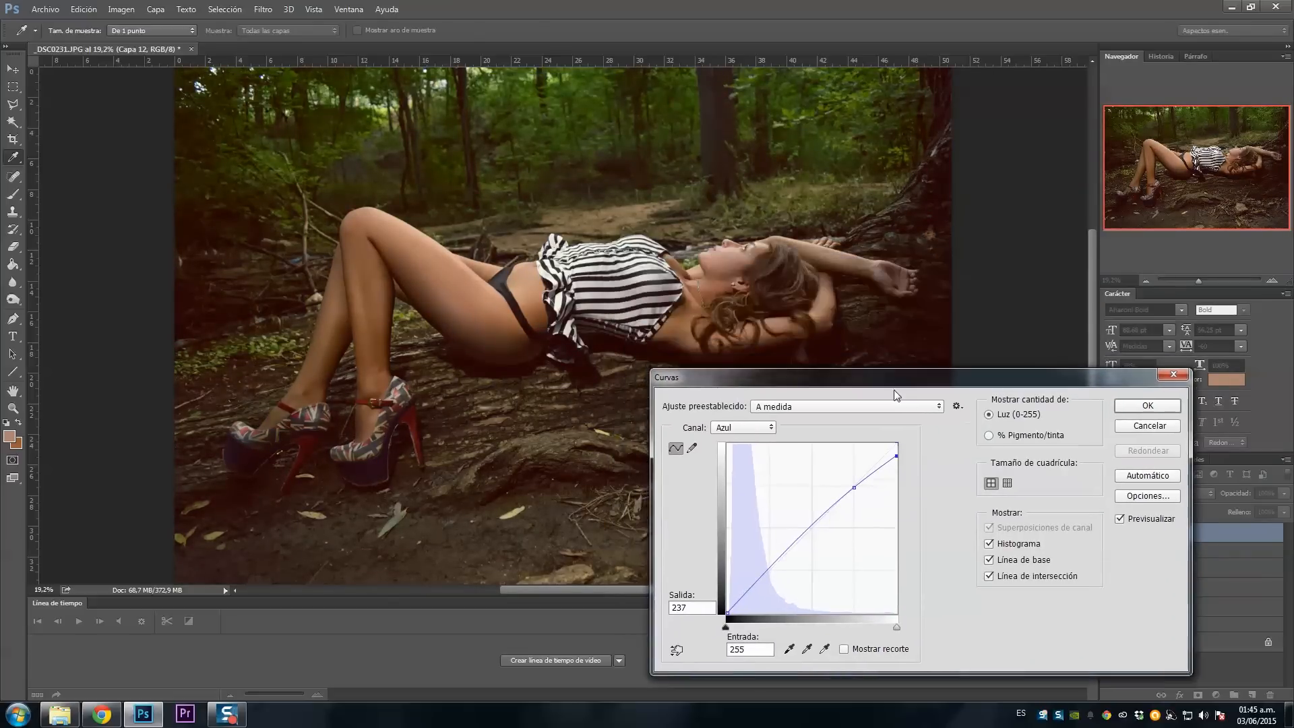
pyautogui.moveTo(896, 456); pyautogui.dragTo(897, 461)
pyautogui.click(1147, 406)
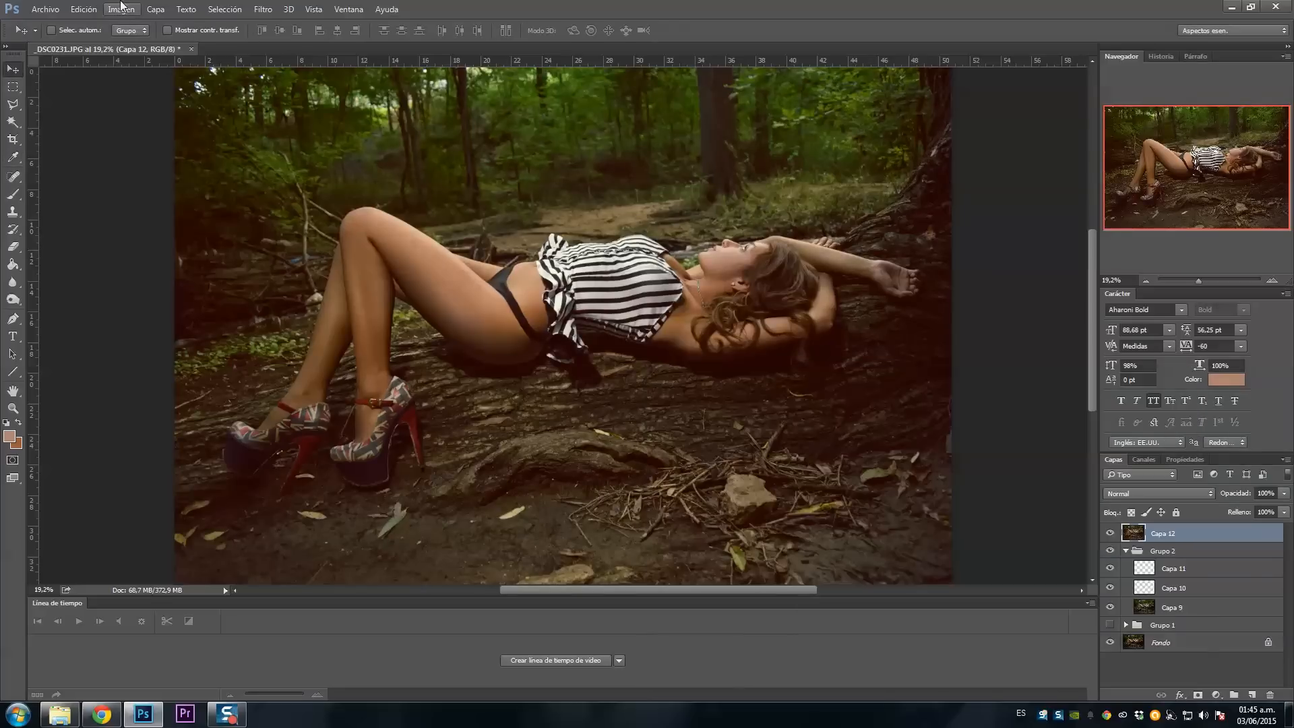
# Step: Apply Hue/Saturation to the greens of Capa 12 with hue -120, reduced saturation and an adjusted color range, turning the foliage reddish
pyautogui.click(121, 8)
pyautogui.moveTo(202, 43)
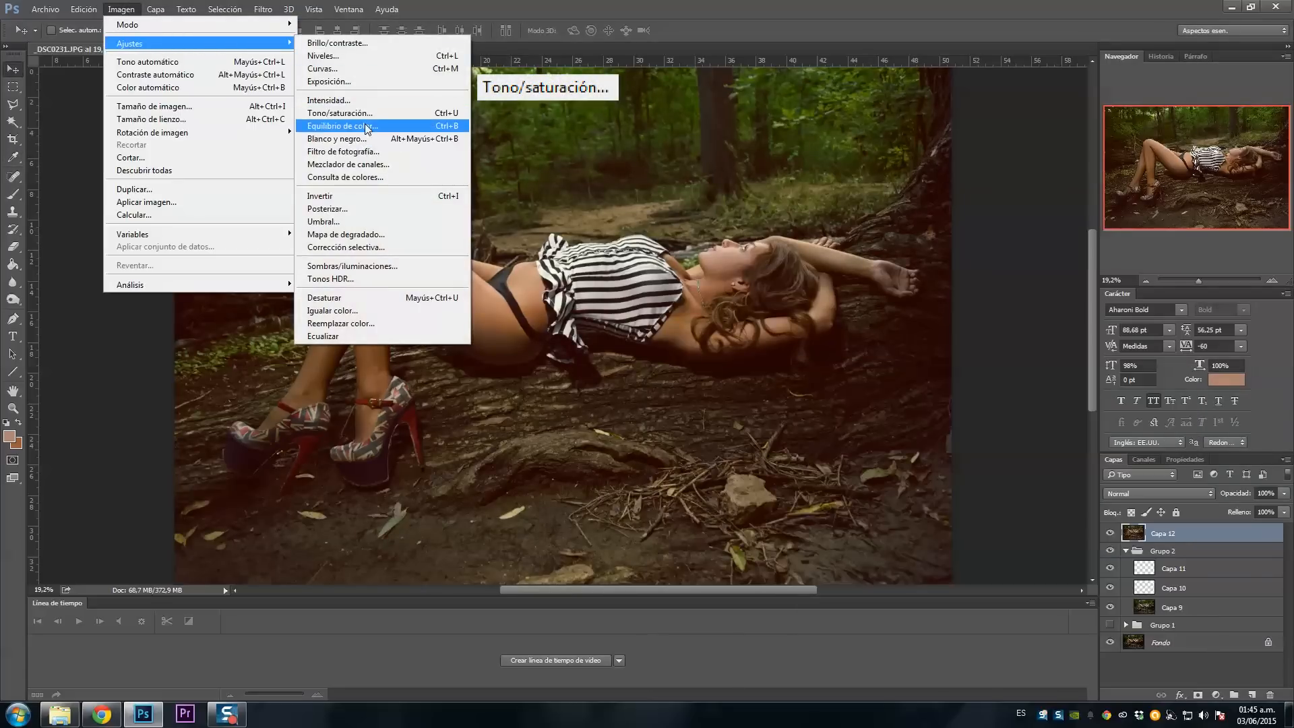
pyautogui.click(340, 112)
pyautogui.moveTo(810, 41); pyautogui.dragTo(837, 266)
pyautogui.click(734, 326)
pyautogui.click(722, 358)
pyautogui.moveTo(899, 485); pyautogui.dragTo(924, 485)
pyautogui.moveTo(734, 402)
pyautogui.mouseDown()
pyautogui.moveTo(761, 403)
pyautogui.moveTo(820, 366)
pyautogui.moveTo(755, 374)
pyautogui.moveTo(760, 359)
pyautogui.mouseUp()
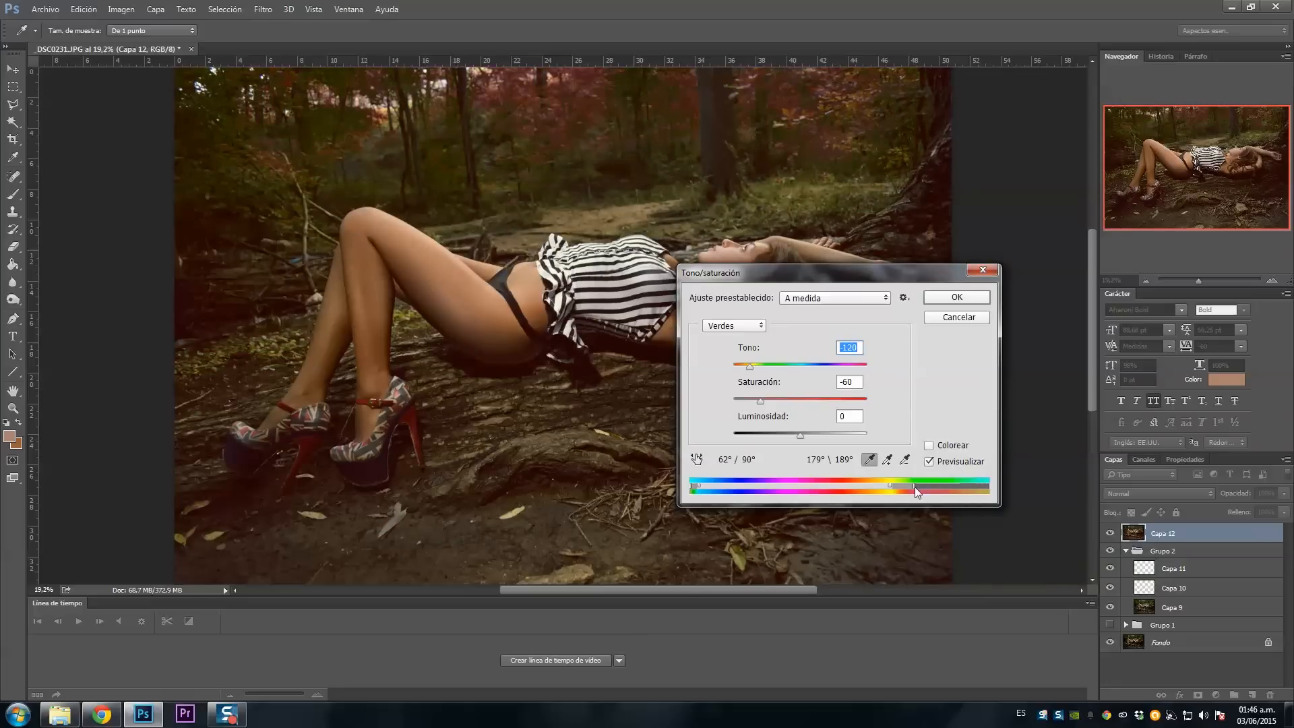
pyautogui.moveTo(915, 486)
pyautogui.mouseDown()
pyautogui.moveTo(881, 484)
pyautogui.moveTo(935, 487)
pyautogui.mouseUp()
pyautogui.moveTo(760, 404); pyautogui.dragTo(763, 406)
pyautogui.click(955, 296)
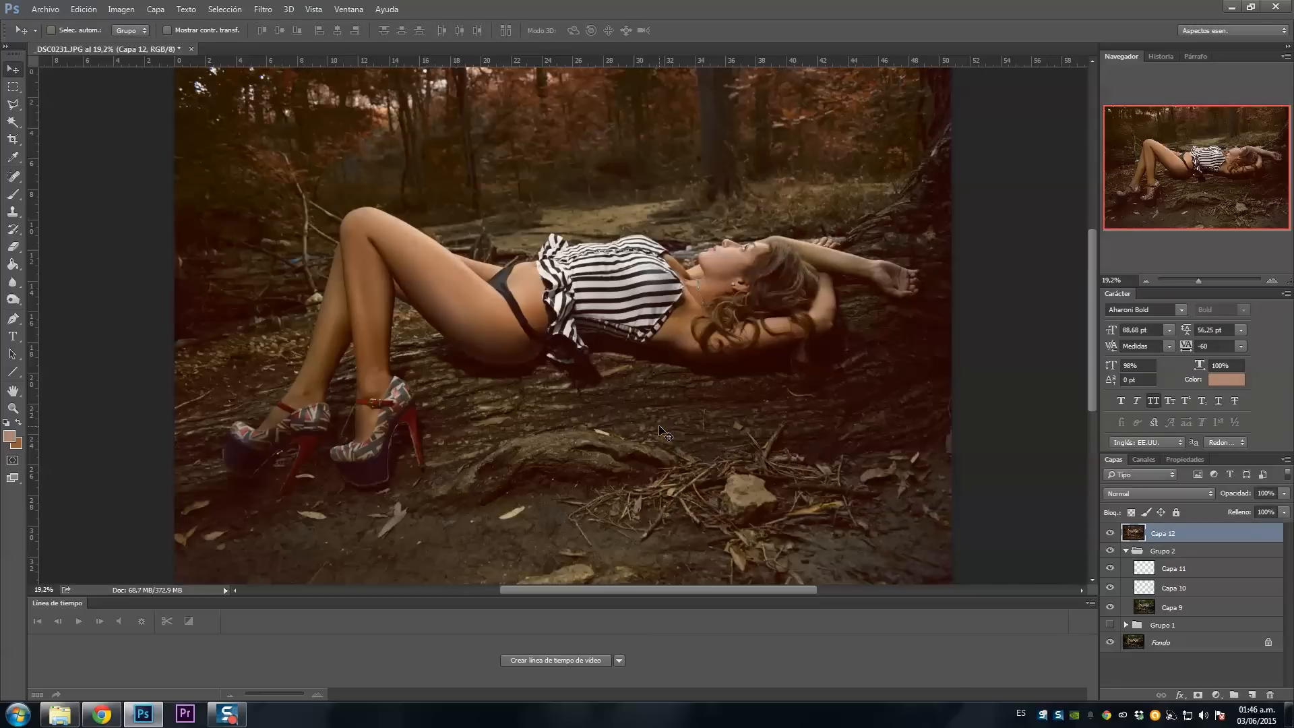
# Step: Compare the photo before and after the foliage color change and with Grupo 2 hidden and shown
pyautogui.hotkey('ctrl', 'z')
pyautogui.hotkey('ctrl', 'z')
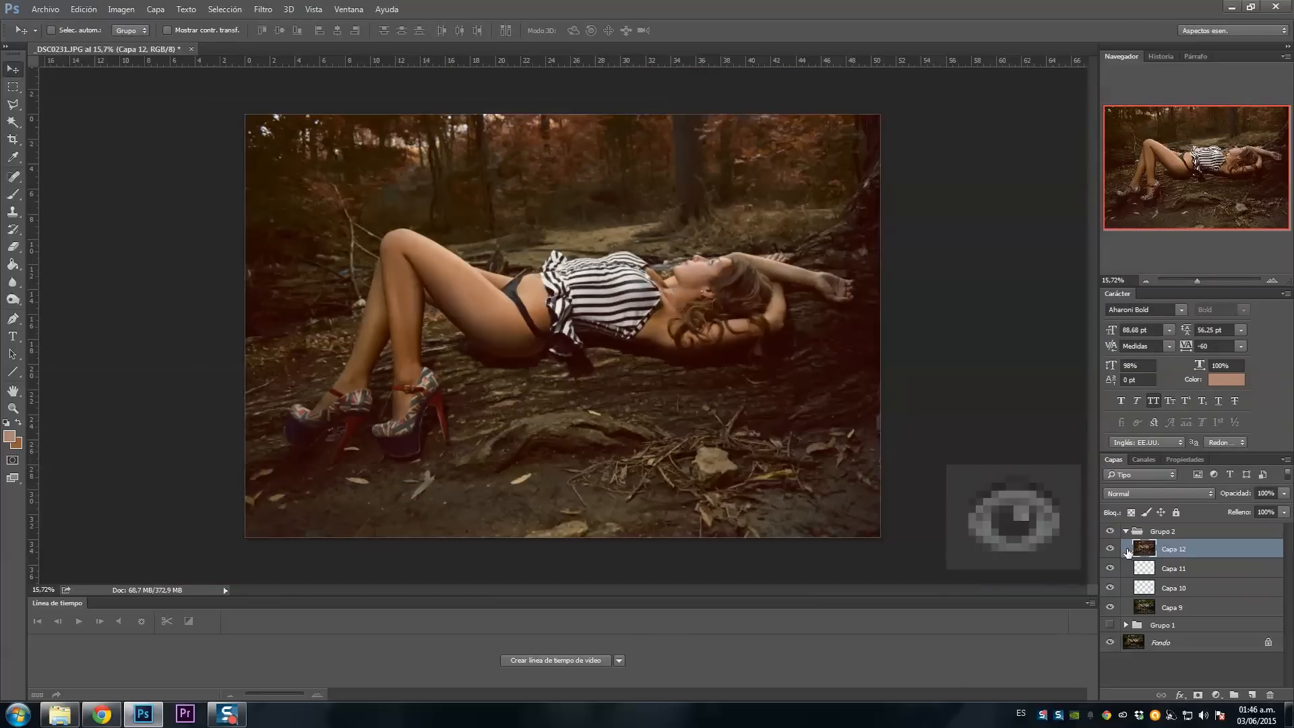
pyautogui.click(1110, 532)
pyautogui.click(1110, 531)
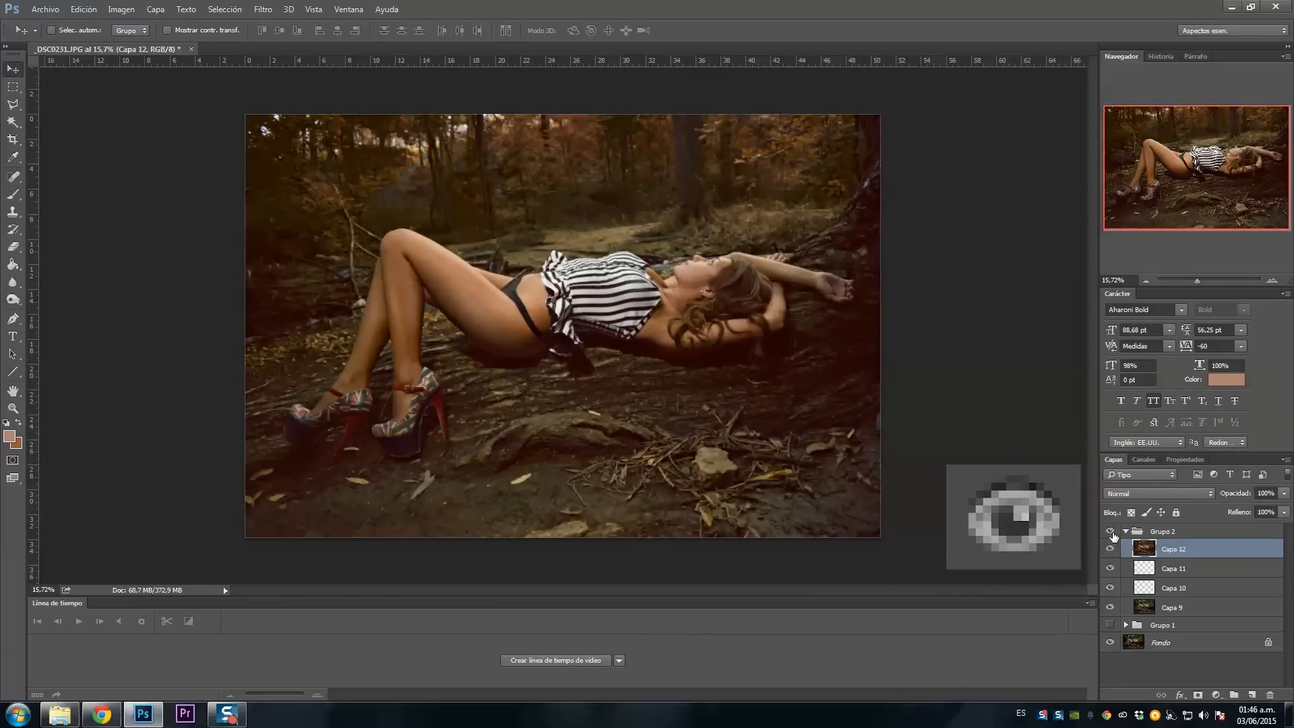
# Step: Apply Curves to Capa 12, lowering the brightest point of the RGB channel and placing the shadow point at input 66, output 62
pyautogui.click(121, 9)
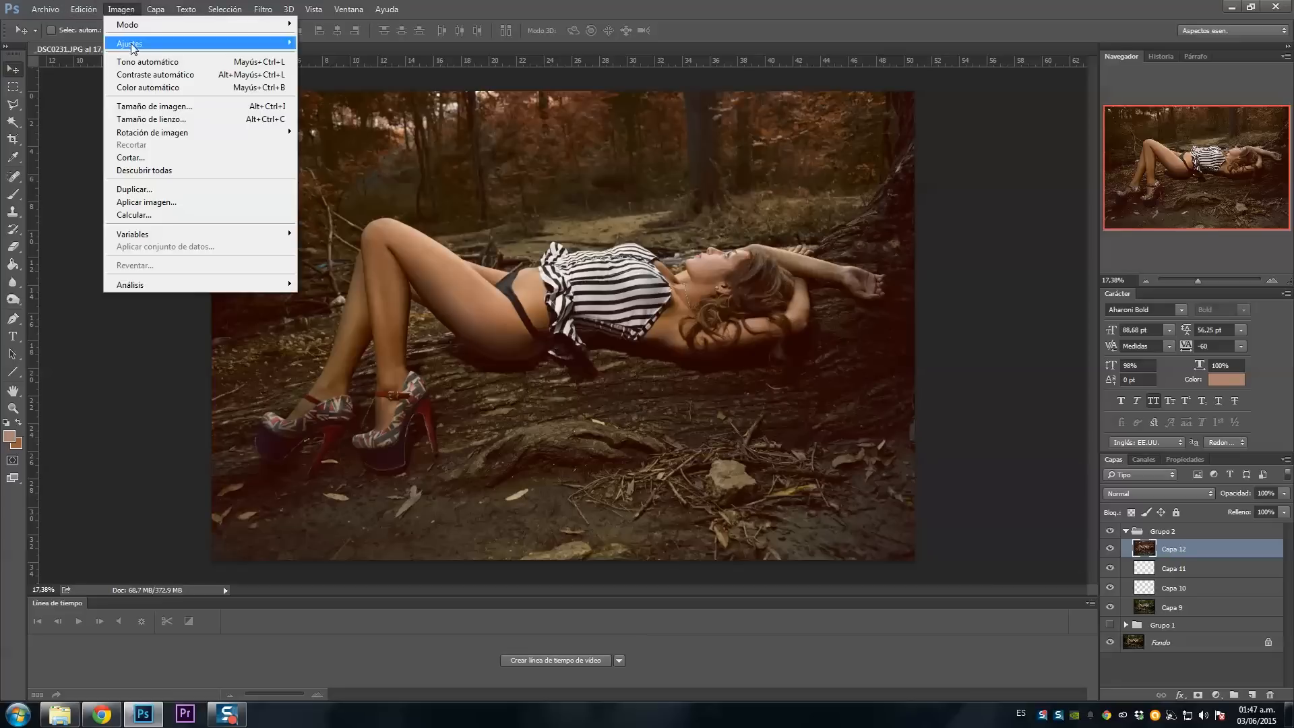
pyautogui.click(337, 74)
pyautogui.moveTo(896, 444); pyautogui.dragTo(902, 462)
pyautogui.moveTo(767, 572); pyautogui.dragTo(771, 570)
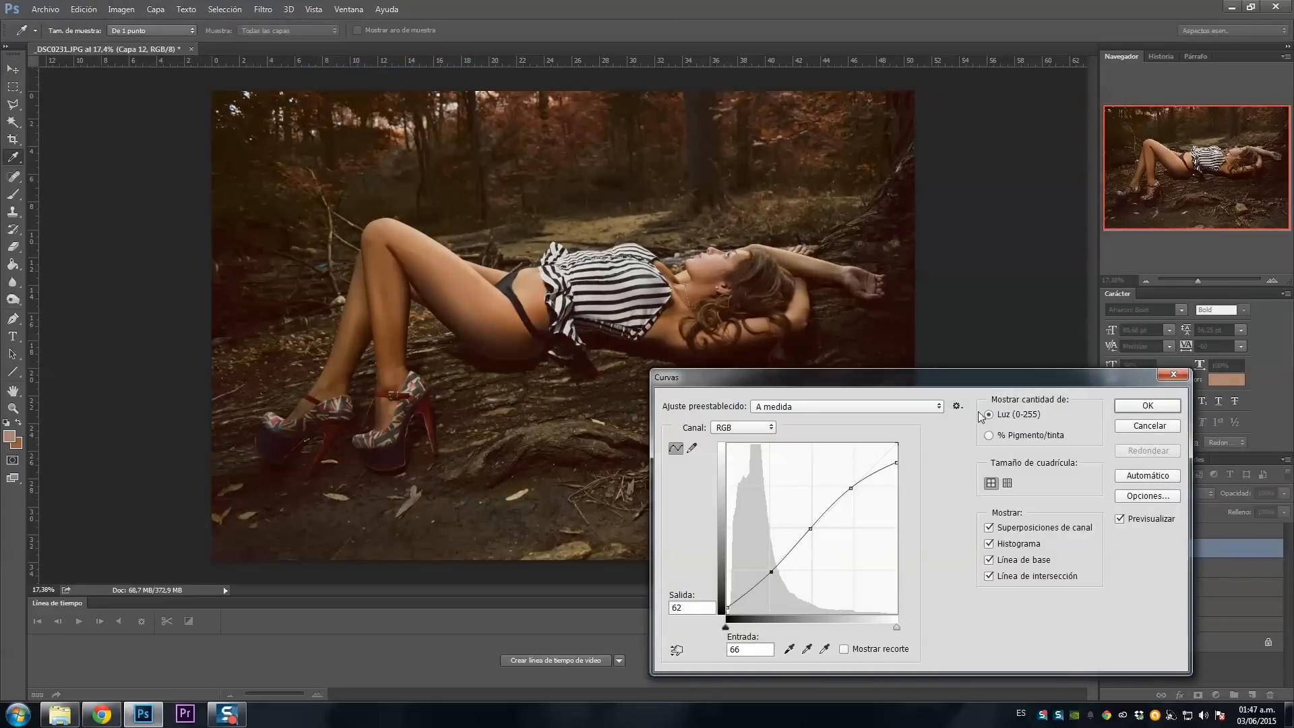
pyautogui.click(1147, 405)
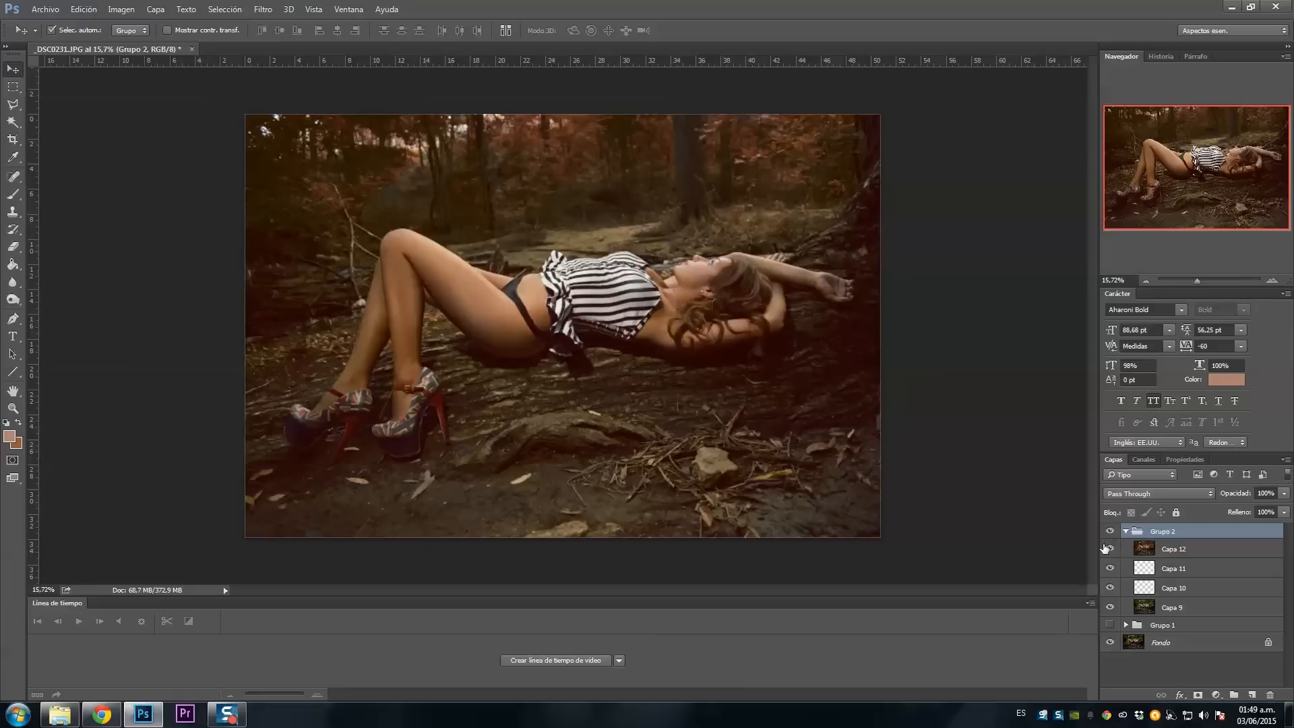
# Step: Add a new layer above Capa 12 and set the foreground color to a saturated blue for the Brush
pyautogui.hotkey('ctrl', 'shift', 'n')
pyautogui.press('Return')
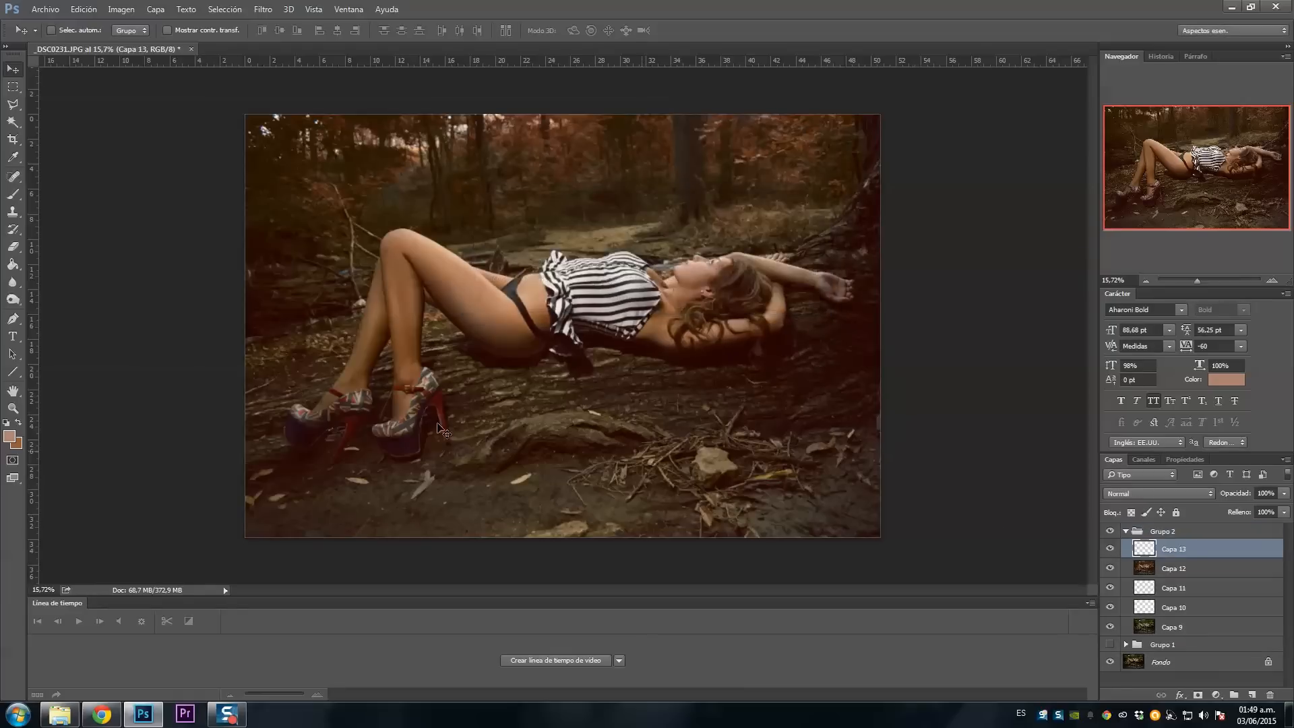
pyautogui.press('b')
pyautogui.click(9, 436)
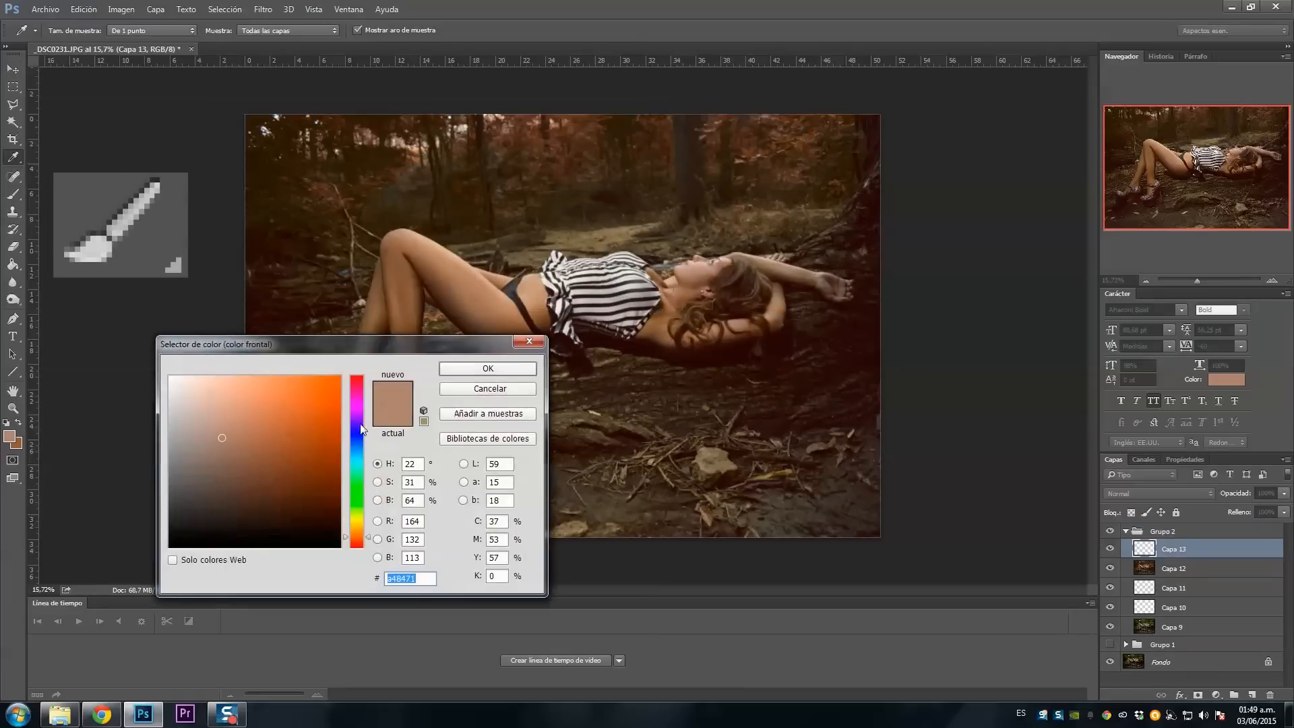
pyautogui.click(363, 453)
pyautogui.click(332, 408)
pyautogui.click(488, 368)
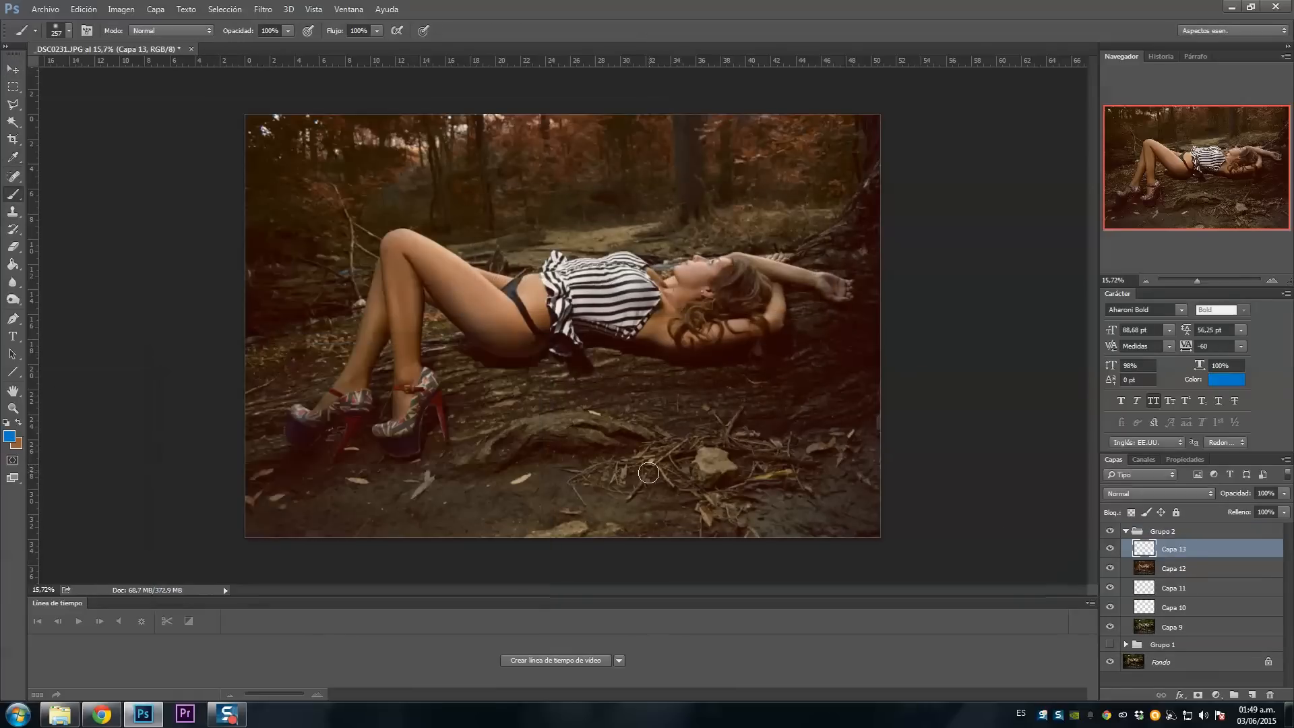
# Step: Lay a soft blue gradient over the lower-right part of the photo on Capa 13, change its blending mode and set its opacity to 50%
pyautogui.moveTo(982, 433)
pyautogui.mouseDown()
pyautogui.moveTo(765, 463)
pyautogui.moveTo(362, 607)
pyautogui.moveTo(303, 593)
pyautogui.mouseUp()
pyautogui.click(1147, 493)
pyautogui.click(1147, 360)
pyautogui.write('50')
pyautogui.moveTo(1273, 495); pyautogui.dragTo(1252, 498)
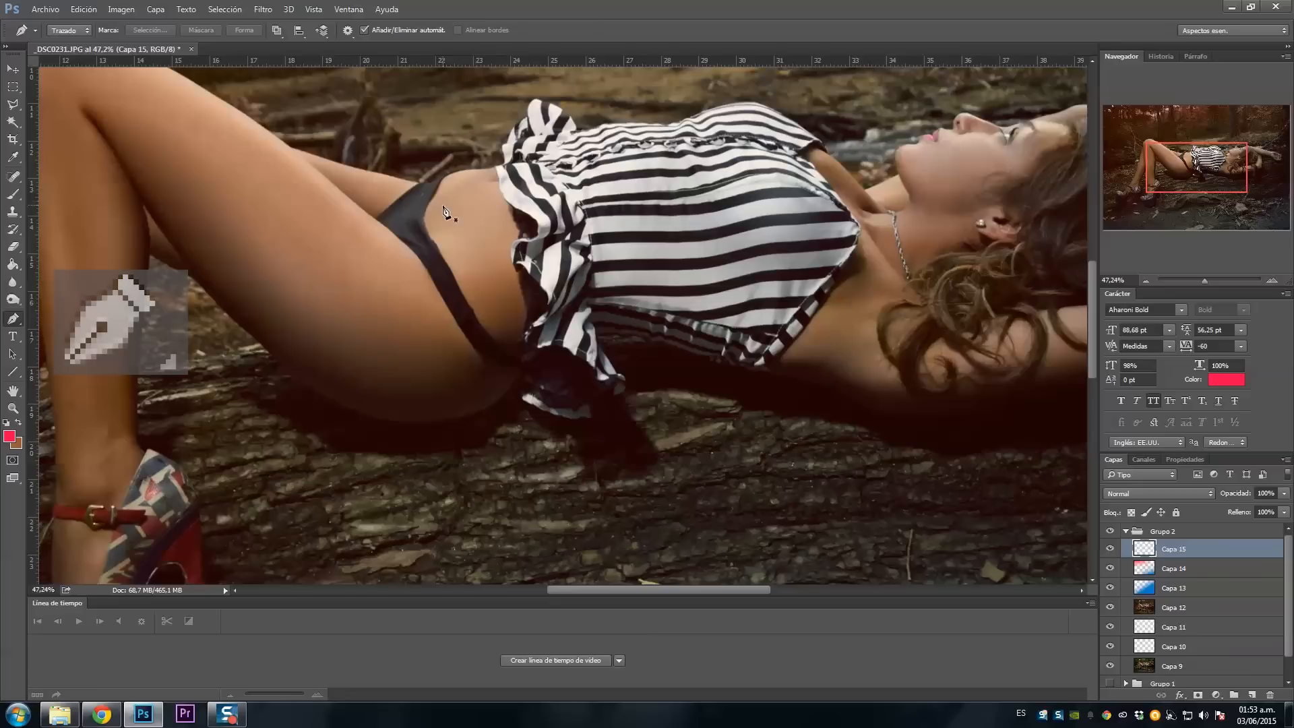
# Step: Outline the bare abdomen between the black bikini bottom and the striped top with a Pen path and convert it to a selection
pyautogui.click(441, 209)
pyautogui.moveTo(420, 237); pyautogui.dragTo(429, 246)
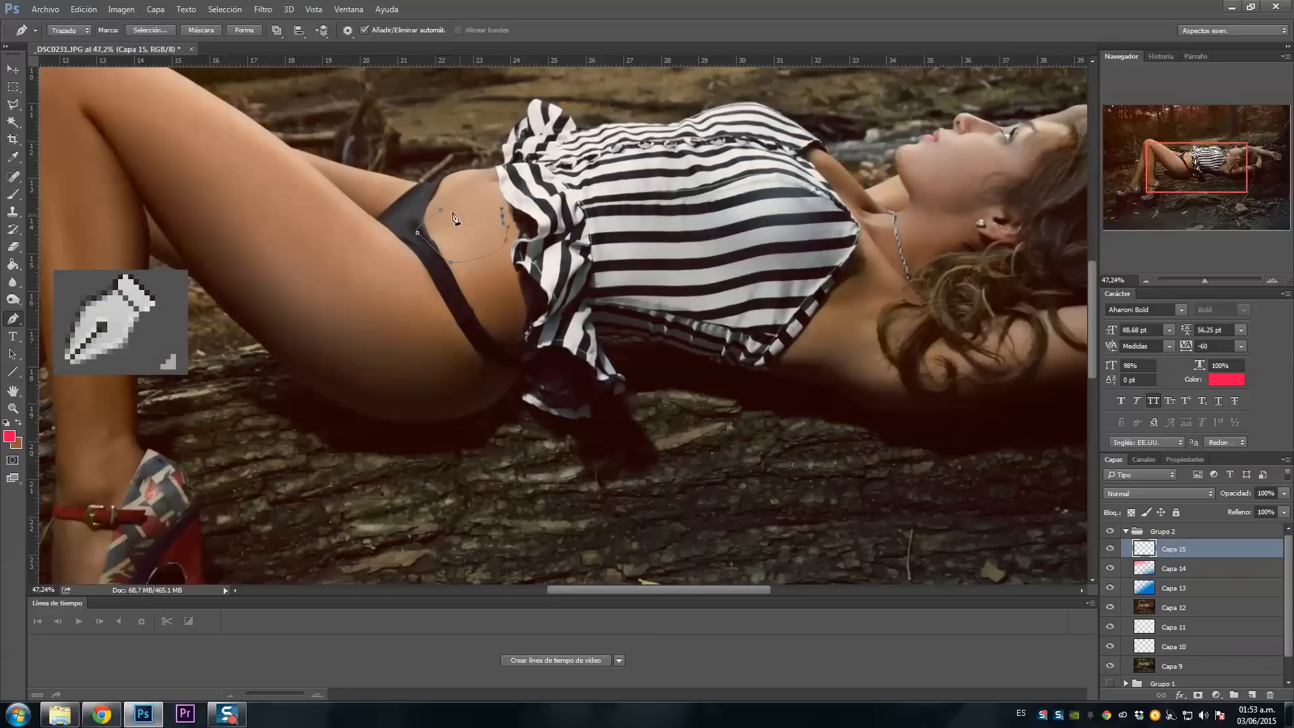
pyautogui.click(442, 209)
pyautogui.rightClick(440, 211)
pyautogui.click(497, 298)
pyautogui.press('Return')
# Step: Paint a soft pale pink highlight inside the abdomen selection on Capa 15, deselect, and set the layer's opacity to 25%
pyautogui.click(13, 436)
pyautogui.click(199, 385)
pyautogui.press('Return')
pyautogui.press('b')
pyautogui.click(467, 237)
pyautogui.hotkey('ctrl', 'd')
pyautogui.write('m')
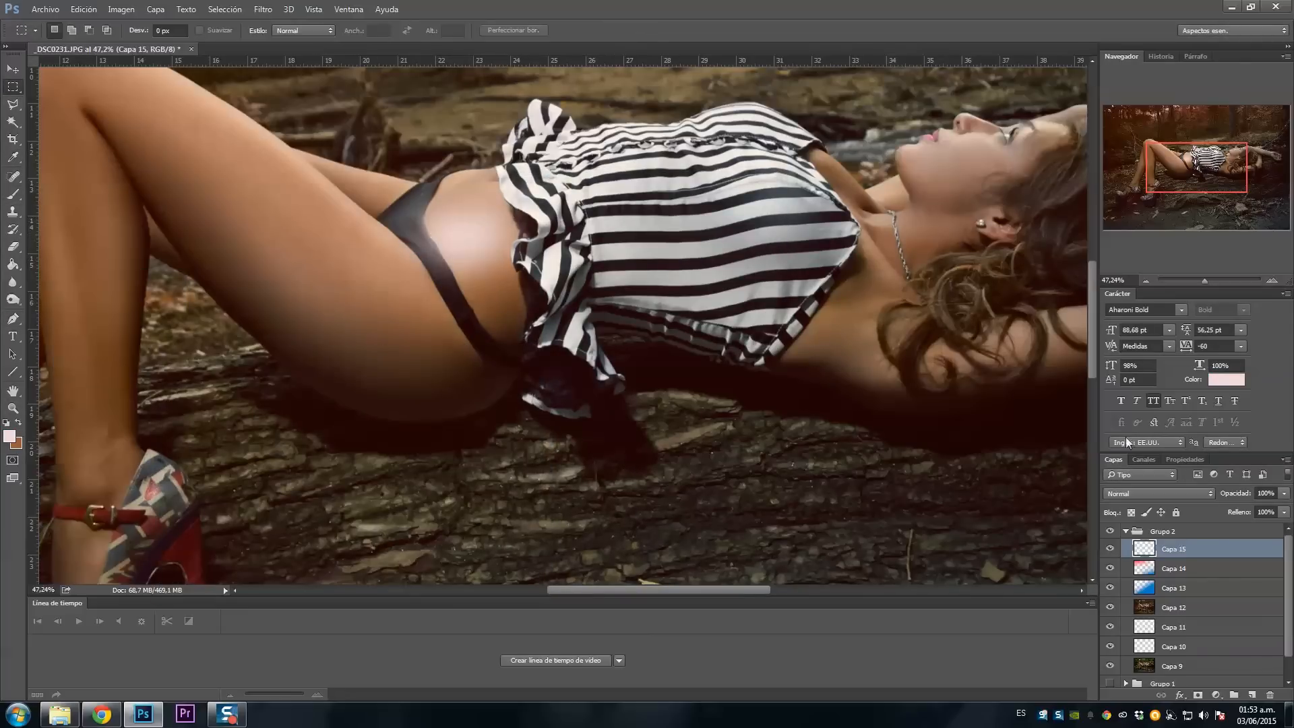
pyautogui.write('25')
# Step: Compare the whole photo before and after the edits by repeatedly hiding and showing Grupo 2
pyautogui.moveTo(1204, 281); pyautogui.dragTo(1196, 281)
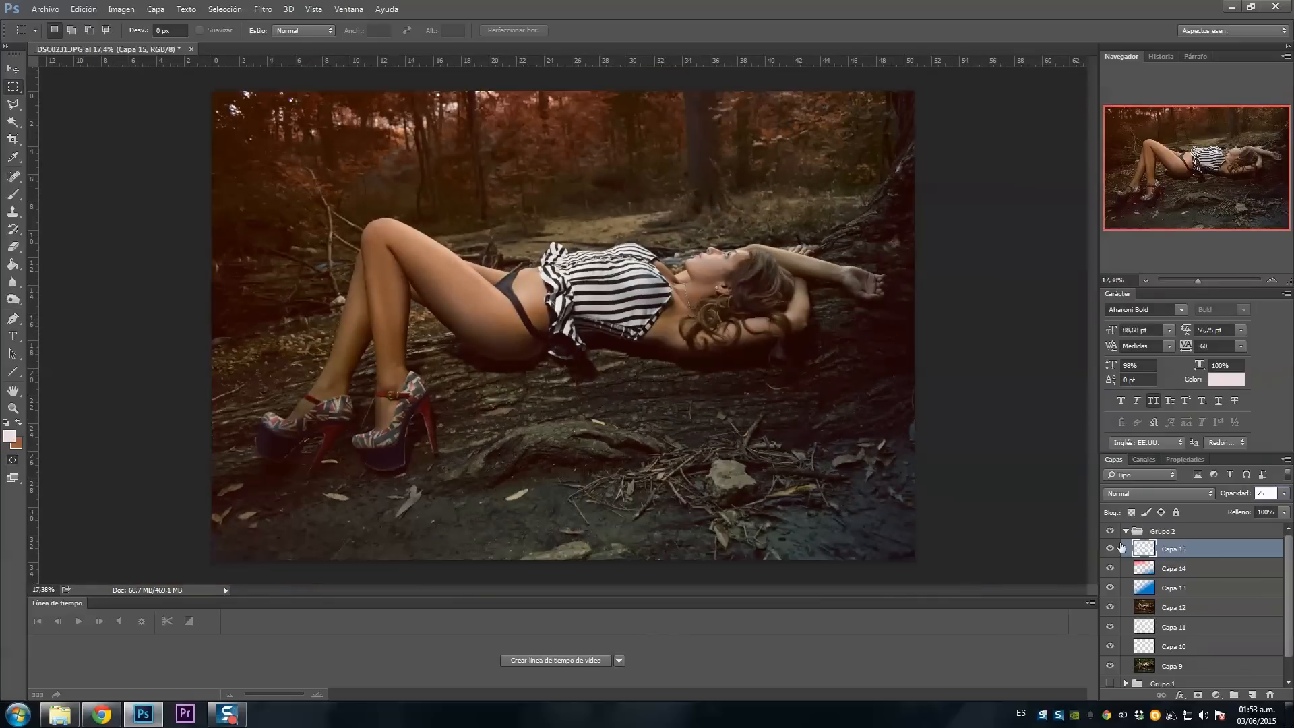
pyautogui.click(1109, 532)
pyautogui.press('l')
pyautogui.click(1109, 534)
pyautogui.click(1109, 534)
pyautogui.click(1109, 533)
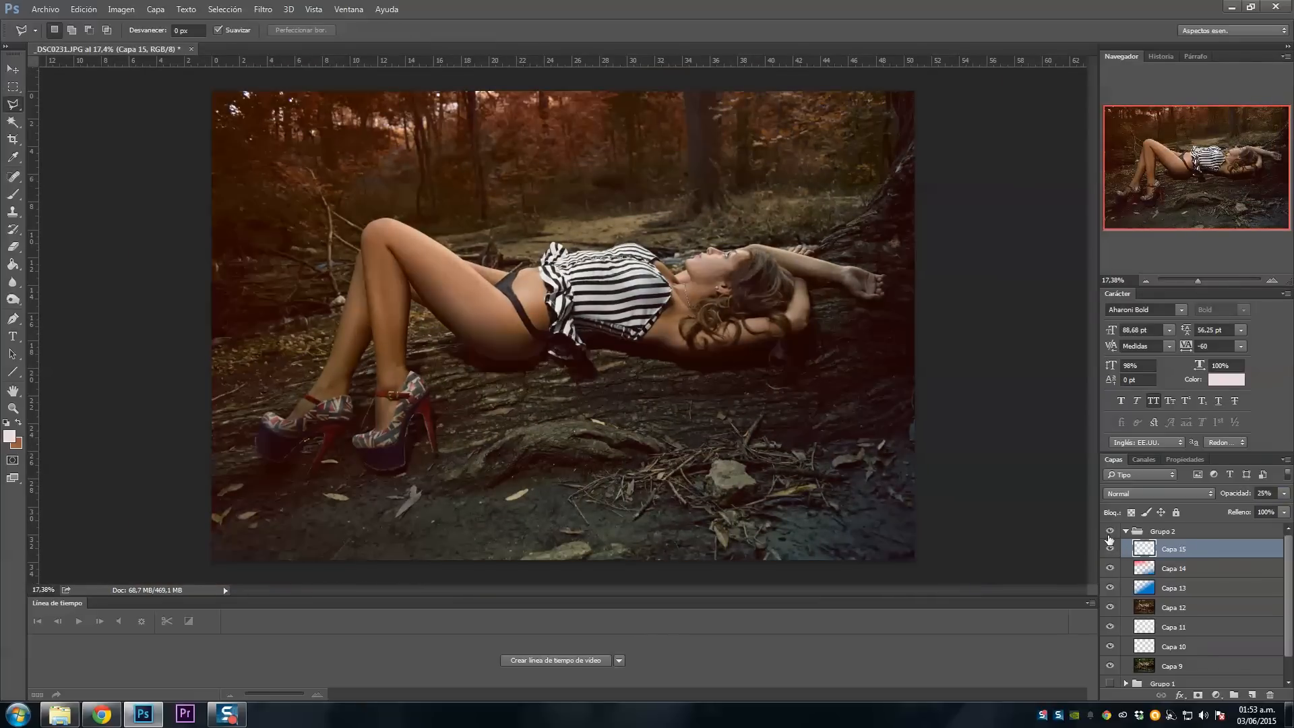
pyautogui.click(1110, 533)
pyautogui.click(1109, 534)
pyautogui.hotkey('ctrl', '0')
# Step: Apply a High Pass filter to a merged copy of the visible layers above Grupo 2 and set its blending mode to Superponer
pyautogui.click(1168, 533)
pyautogui.hotkey('ctrl', 'shift', 'alt', 'e')
pyautogui.click(263, 9)
pyautogui.moveTo(297, 275)
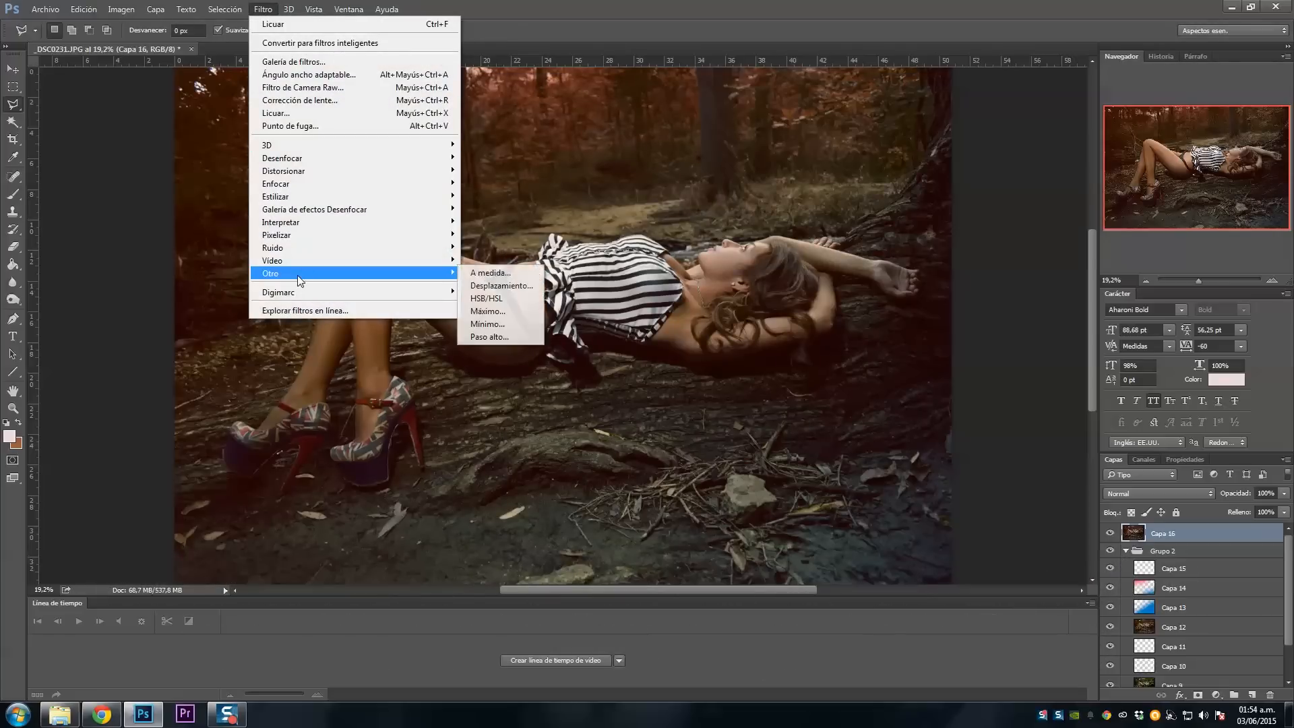
pyautogui.click(520, 339)
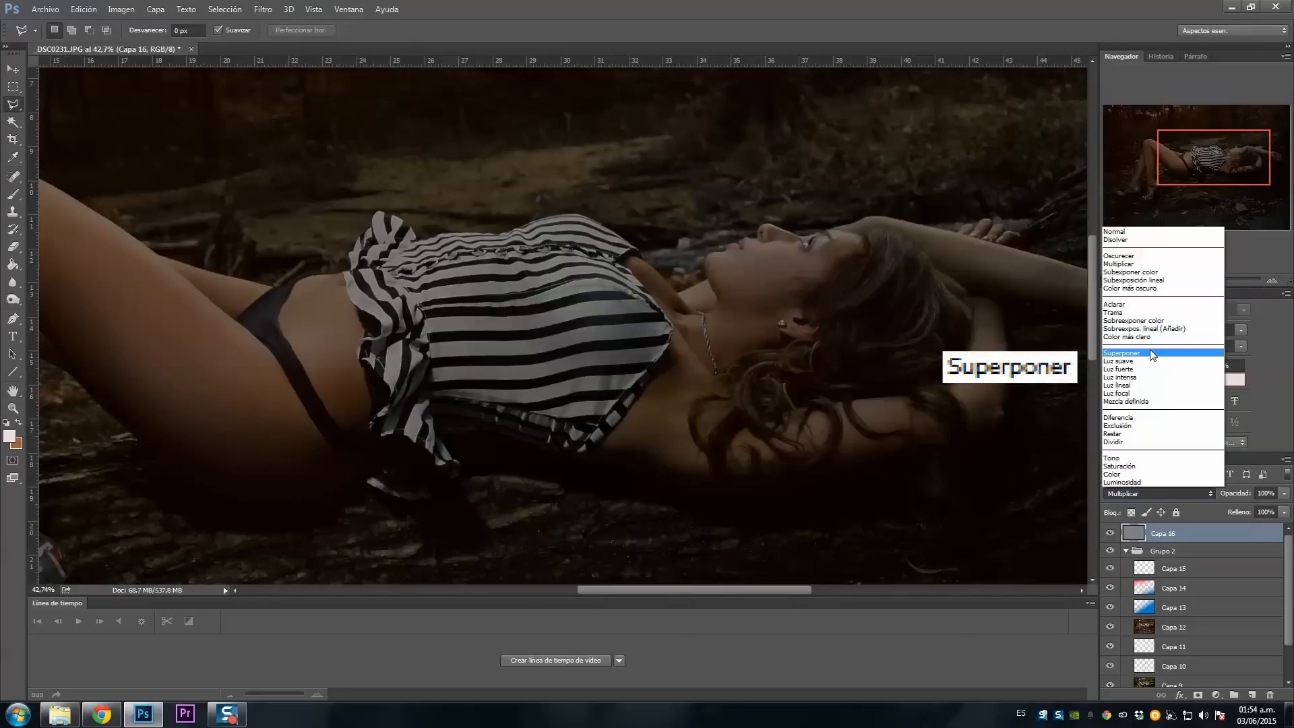
pyautogui.click(1151, 348)
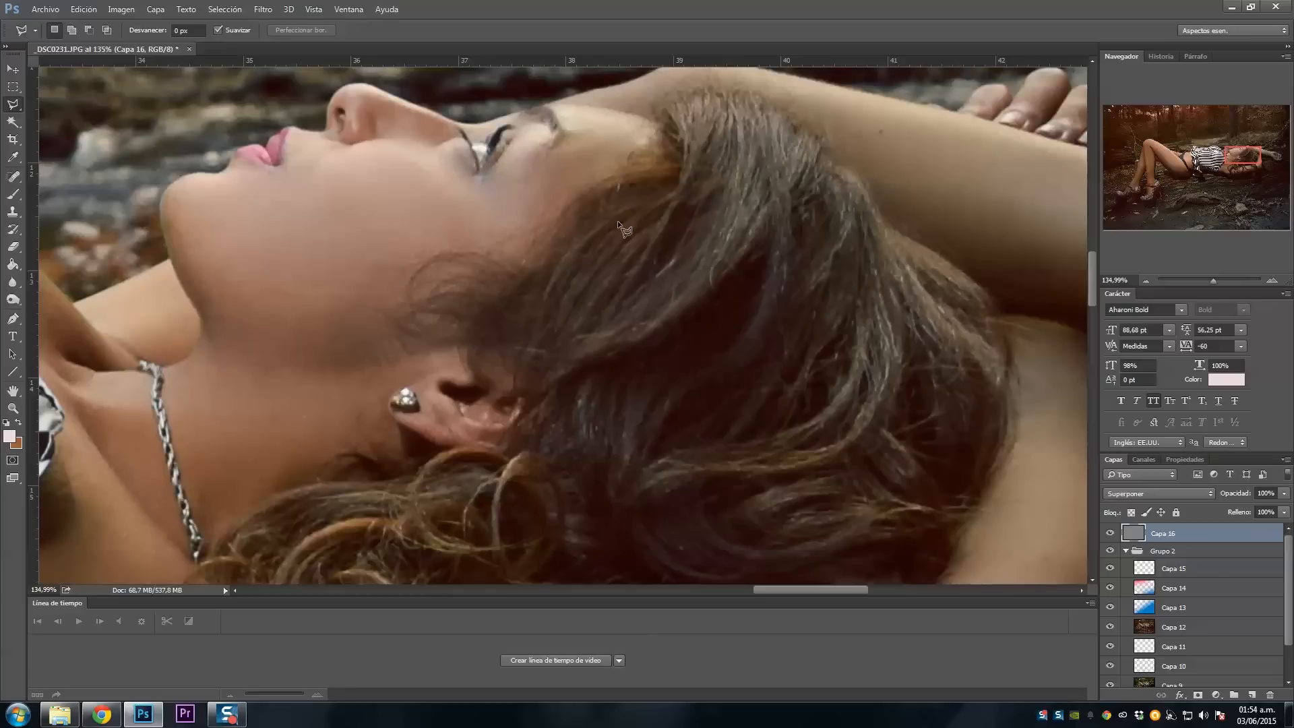
# Step: Examine the sharpening on the face and hair with Capa 16 hidden and shown
pyautogui.click(1110, 533)
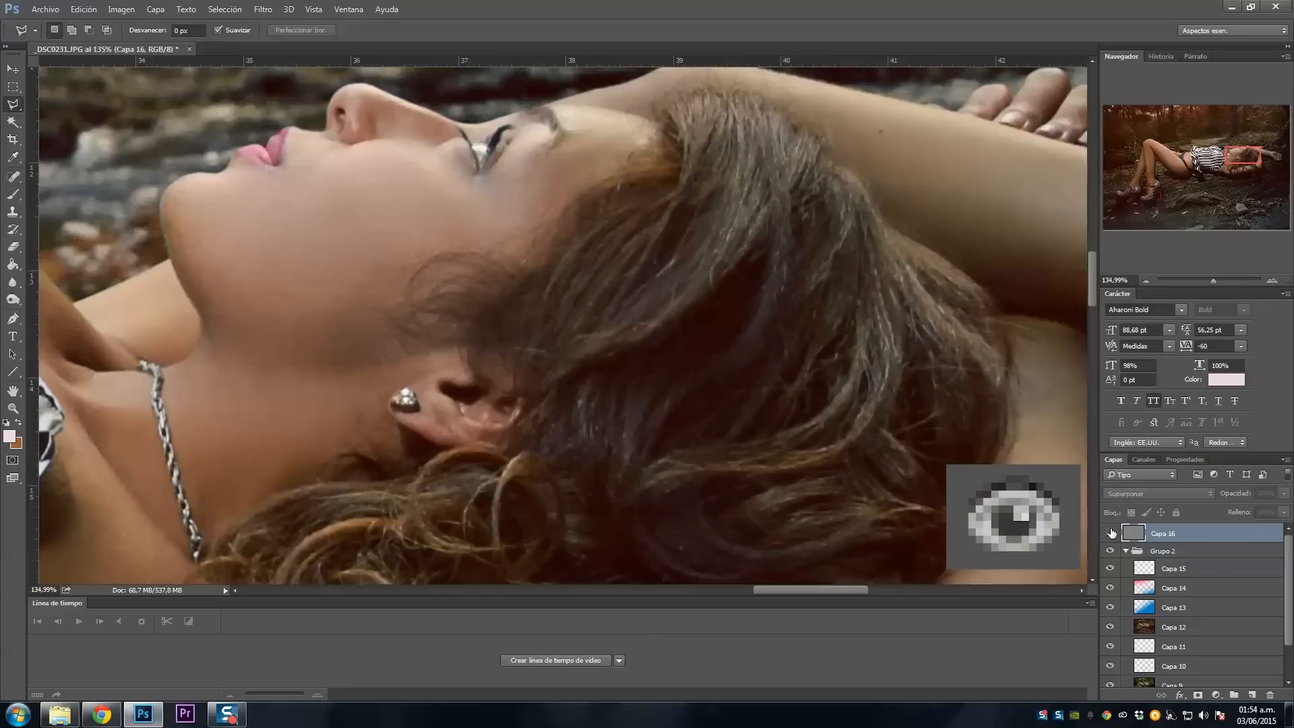
pyautogui.click(1110, 533)
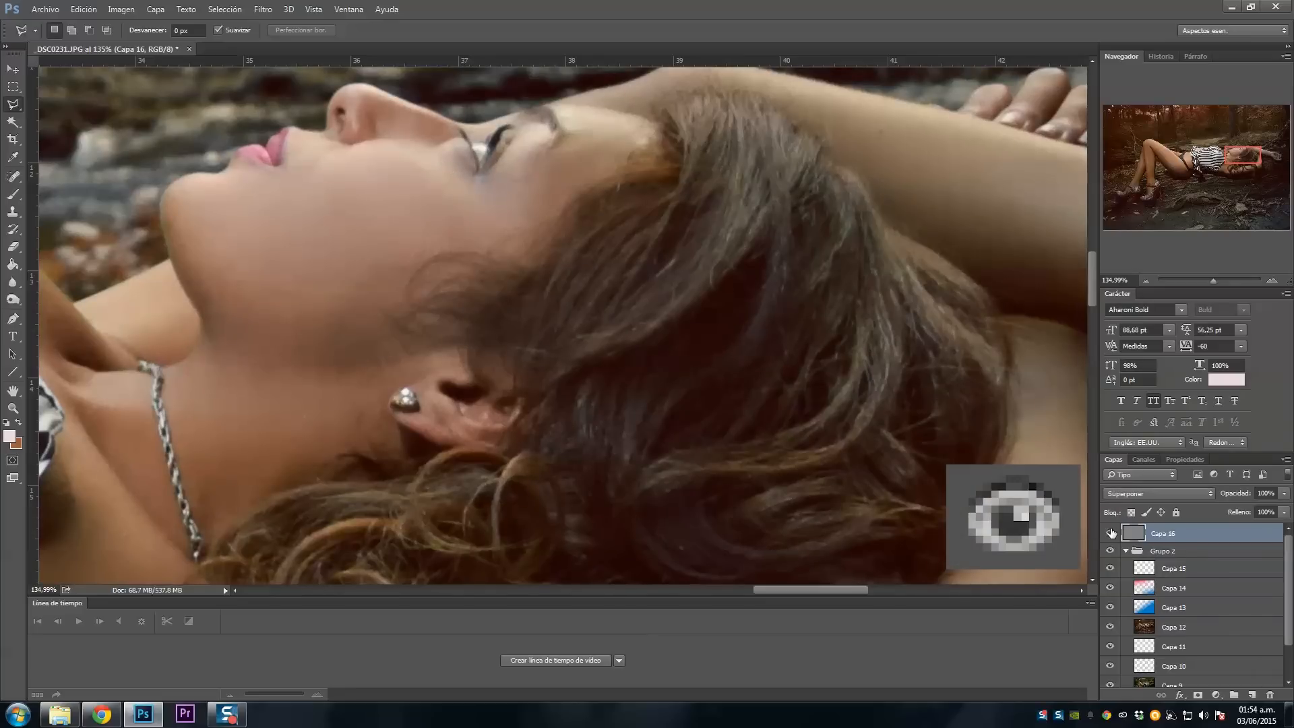
pyautogui.click(1204, 279)
pyautogui.moveTo(1205, 279); pyautogui.dragTo(1197, 280)
# Step: Save the finished photo as a JPEG named Editada in the folder 05, accepting the JPEG options
pyautogui.click(45, 9)
pyautogui.click(123, 156)
pyautogui.click(327, 424)
pyautogui.click(238, 547)
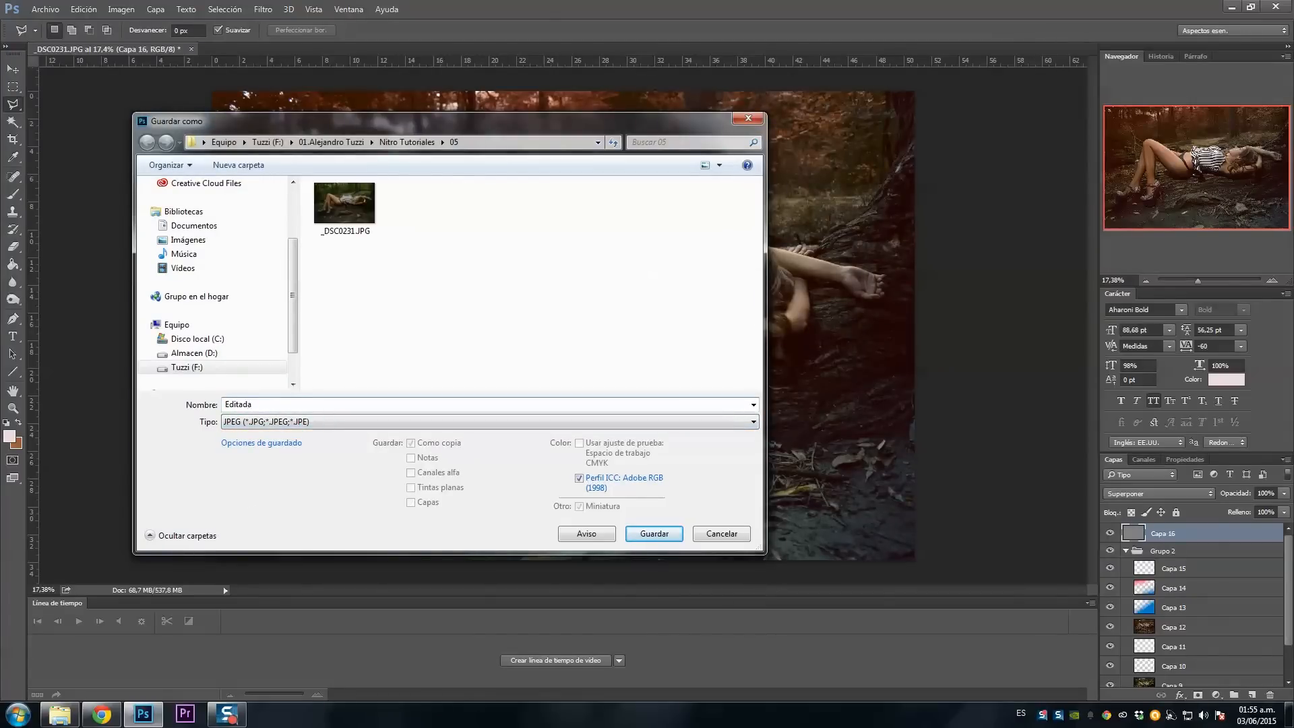
pyautogui.press('Return')
pyautogui.click(728, 200)
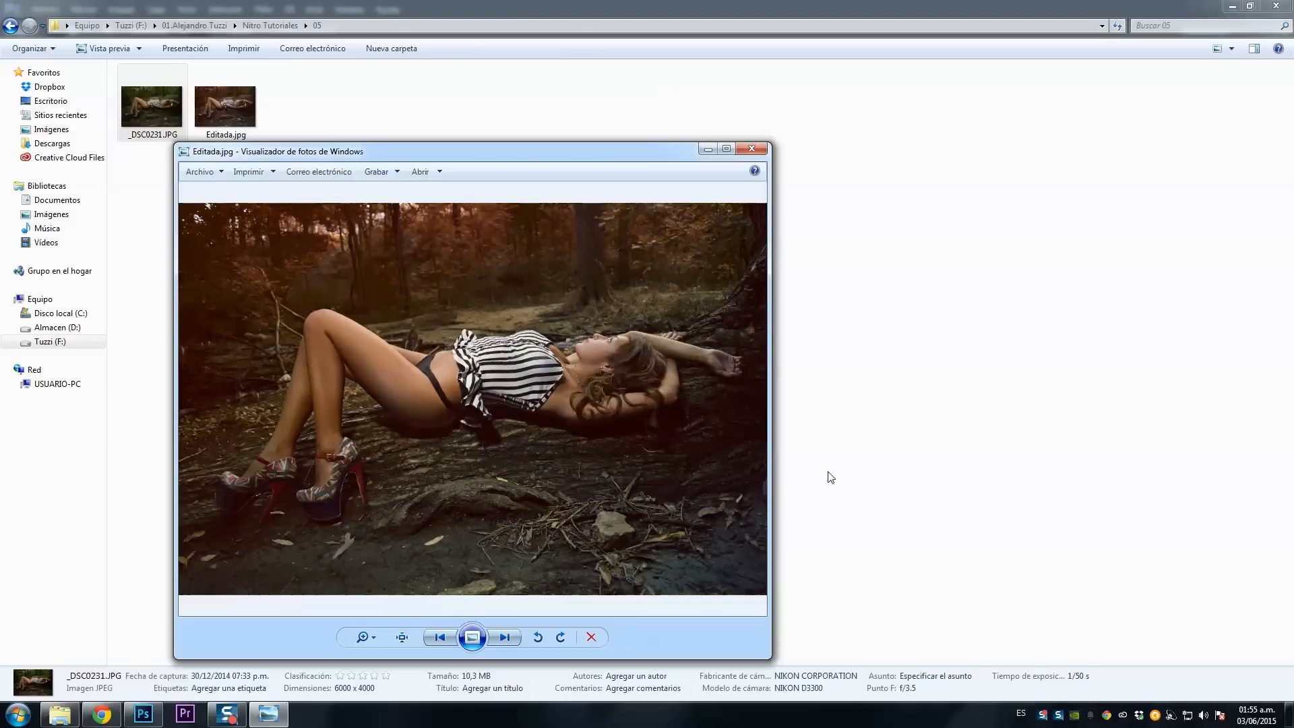